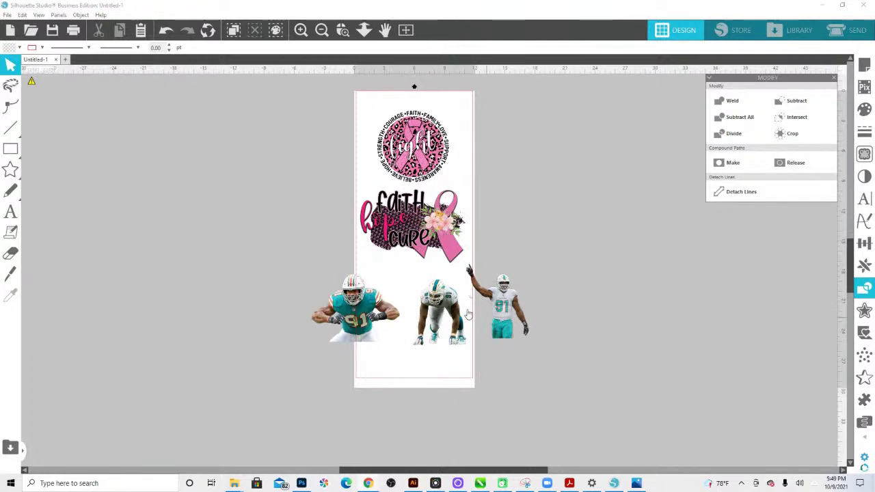
Step: Select the three football player images below the pink designs and move them together to the right
drag(440, 318, 437, 317)
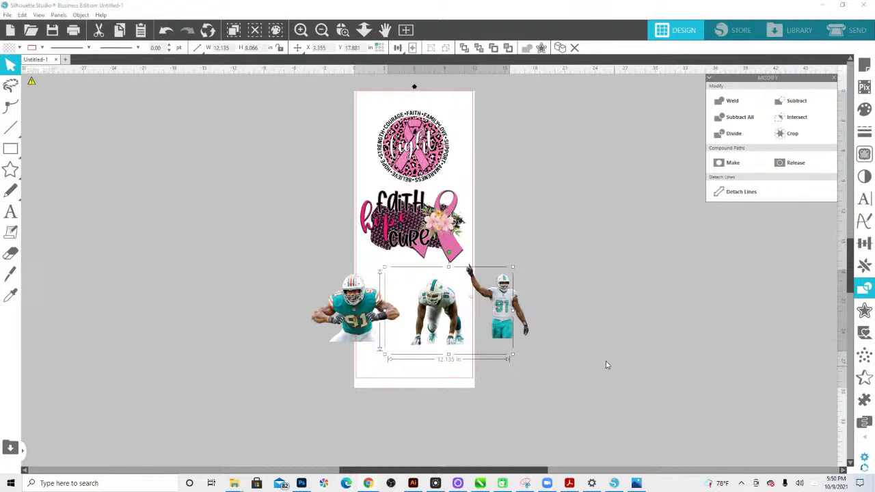
drag(605, 363, 300, 261)
drag(361, 298, 395, 304)
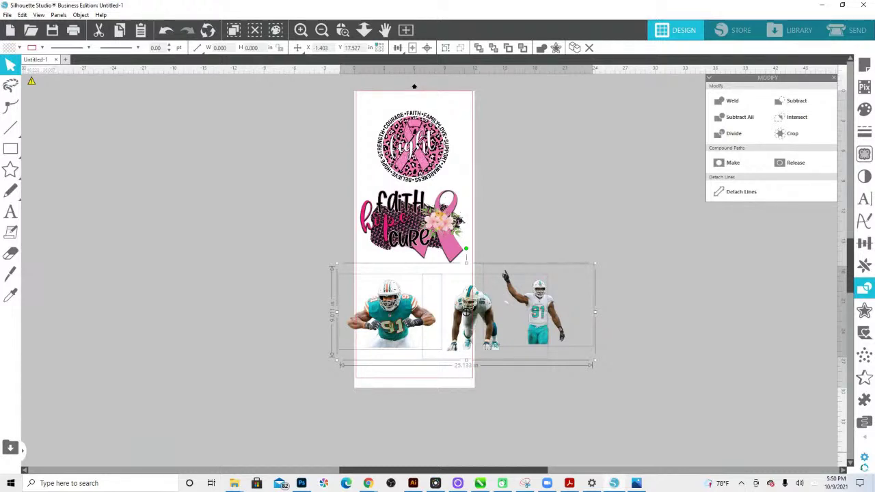
Step: Define a trace area enclosing the whole circular "fight" design, about 8.66 by 7.49 in
click(342, 29)
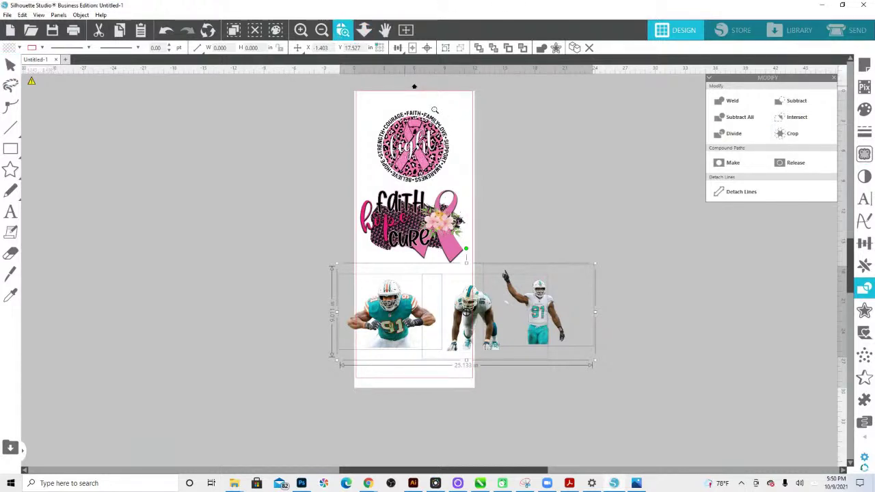
drag(497, 207, 496, 206)
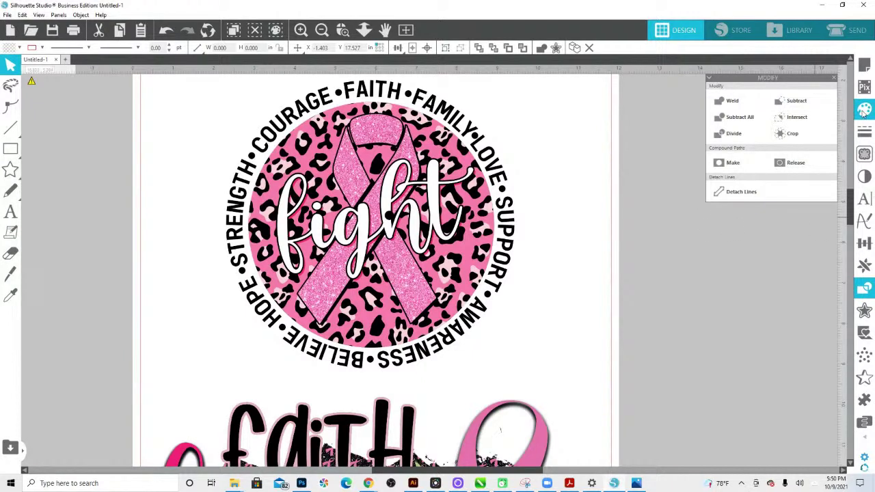
click(864, 156)
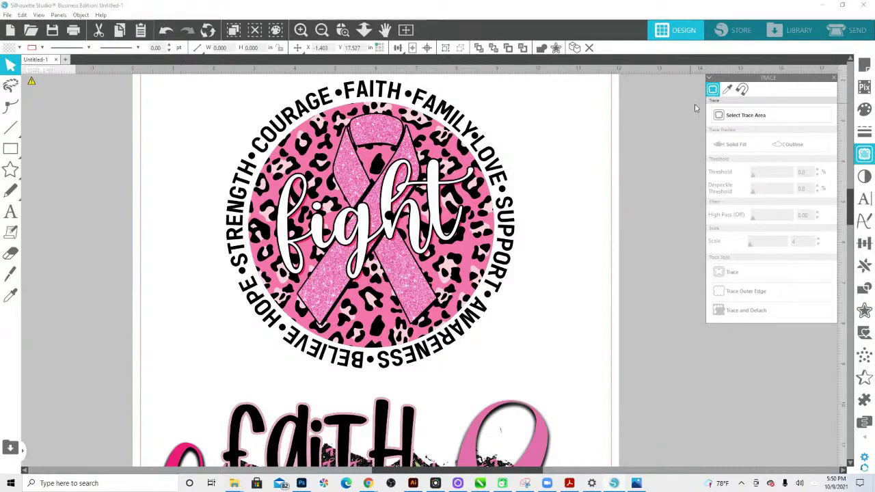
click(752, 113)
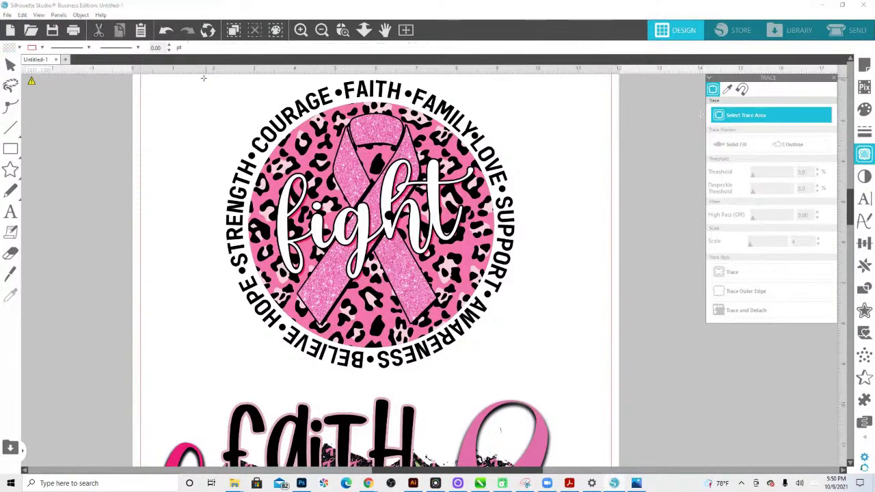
mouse_move(198, 76)
mouse_down()
mouse_move(440, 152)
mouse_move(500, 333)
mouse_move(551, 383)
mouse_up()
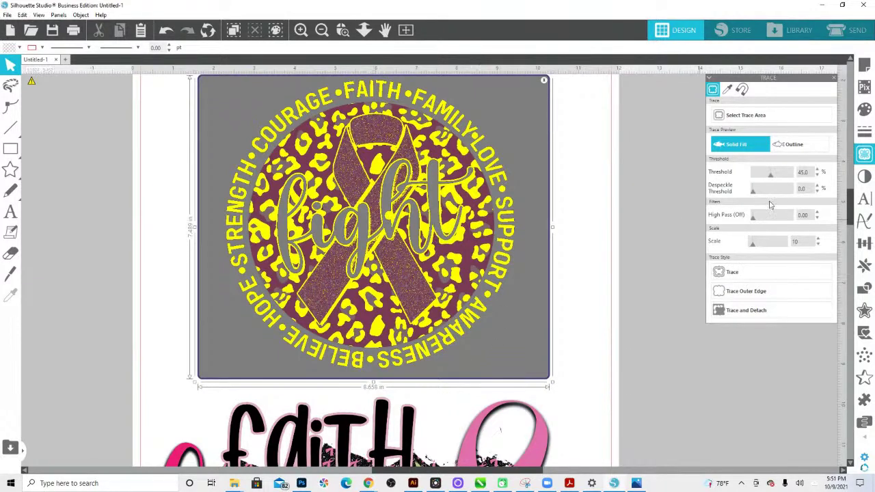
Step: Trace the circular "fight" design with the threshold at 100% and the scale at 4
drag(770, 178, 795, 179)
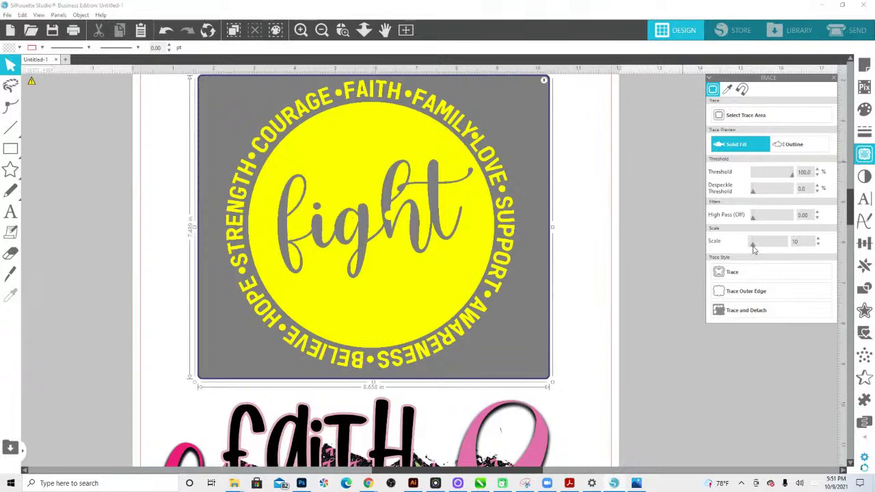
drag(753, 245, 708, 245)
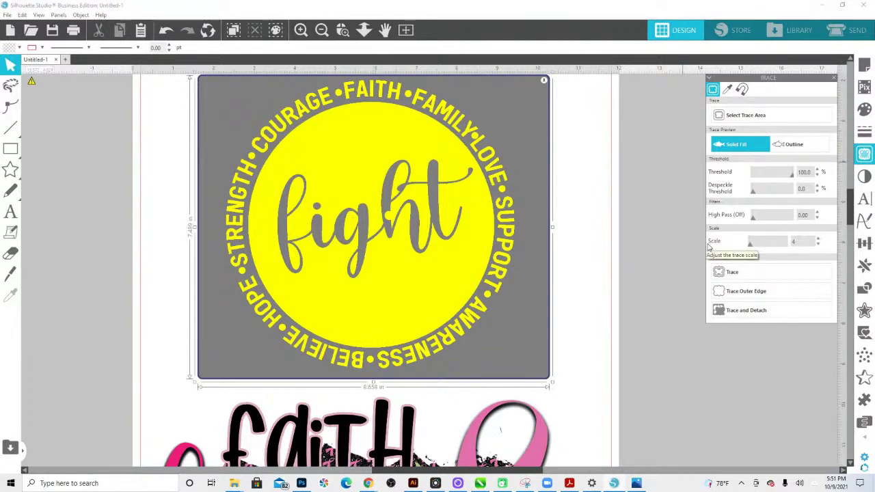
click(747, 273)
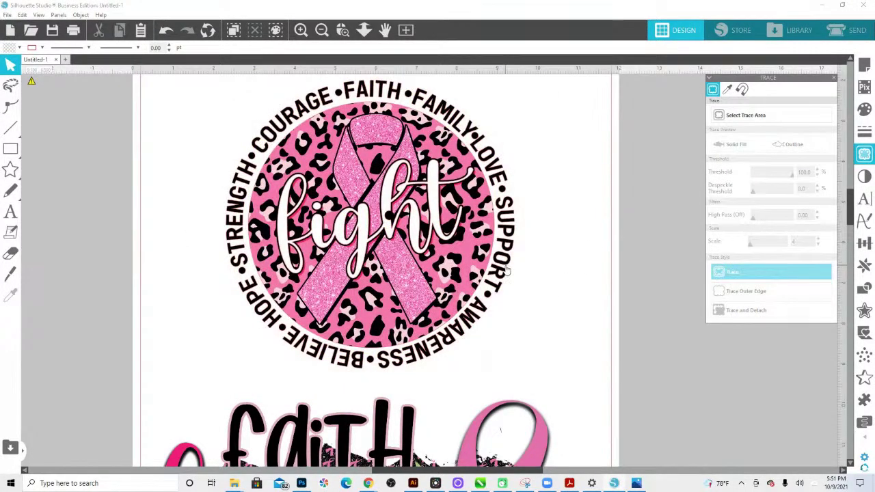
Step: Copy the traced outline of the "fight" design separately from the underlying image
click(507, 271)
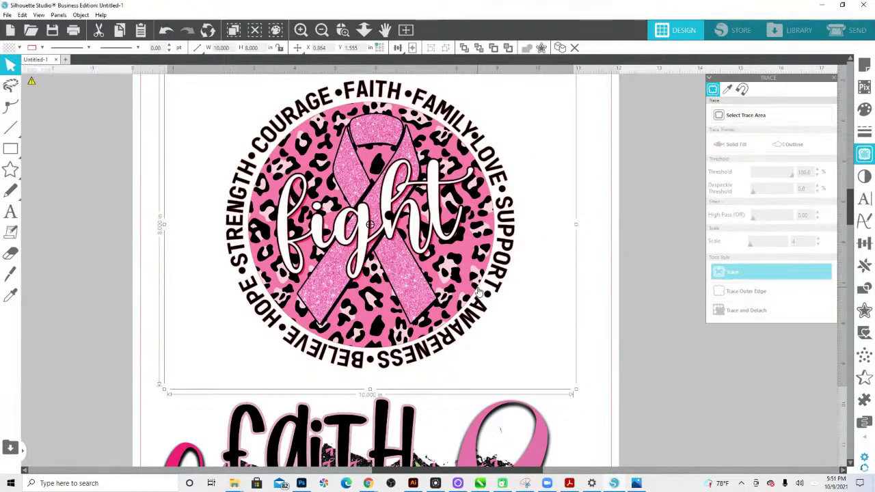
click(478, 292)
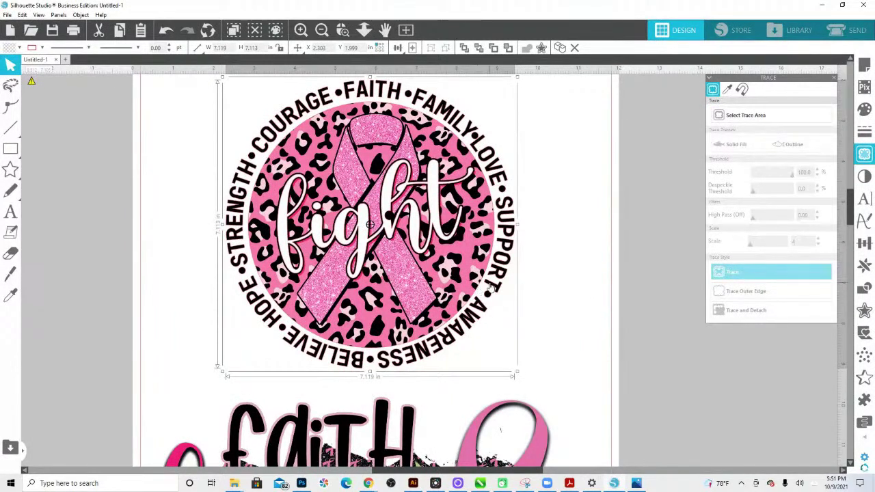
right_click(478, 291)
click(509, 83)
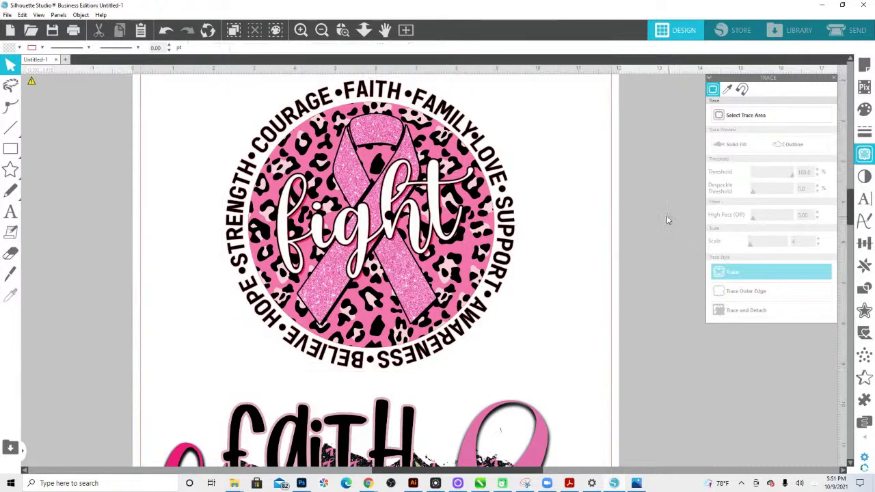
Step: Crop the "fight" image to its traced outline and group the resulting pieces
key(ctrl+v)
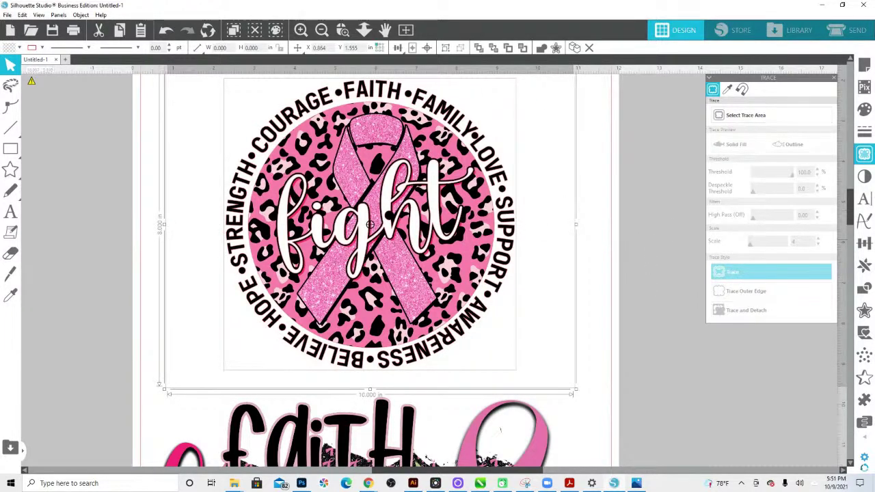
click(864, 293)
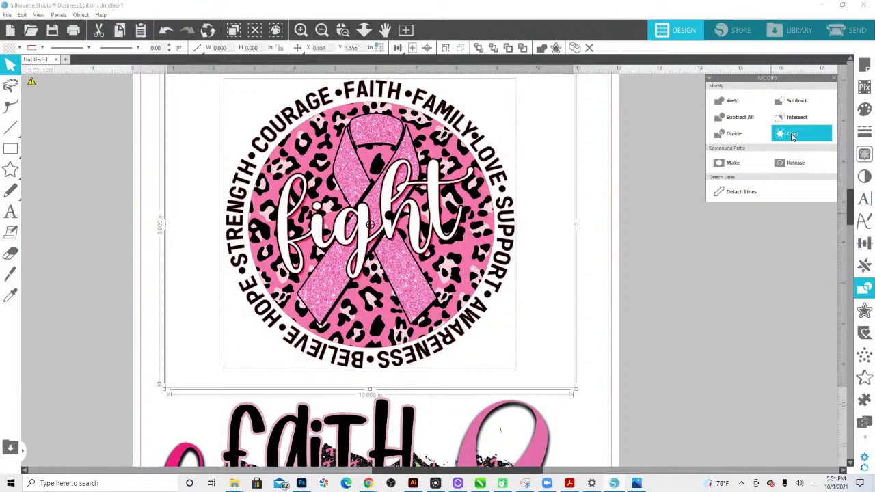
click(792, 136)
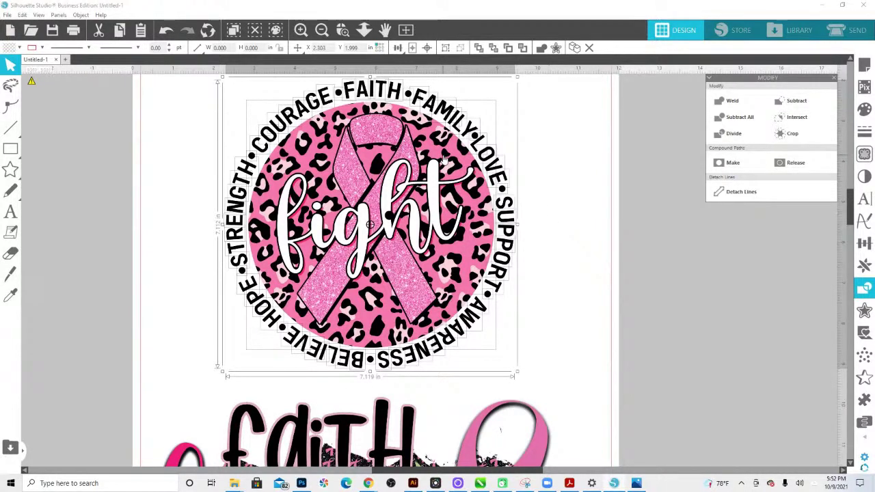
right_click(395, 162)
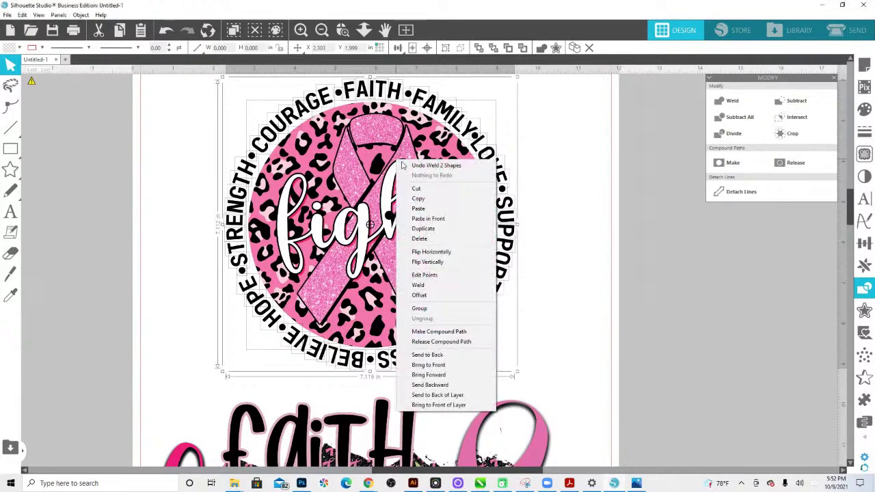
click(428, 311)
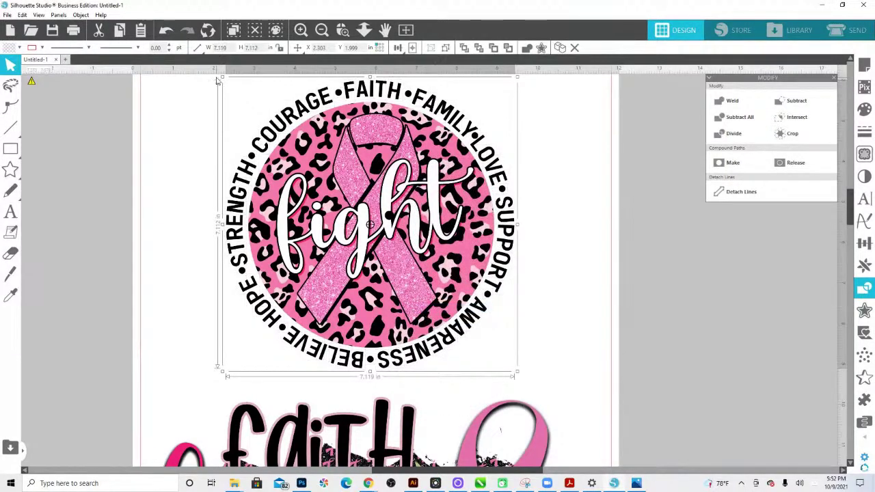
Step: Give the grouped "fight" design a red line color and check the cut lines around FAITH up close
click(42, 47)
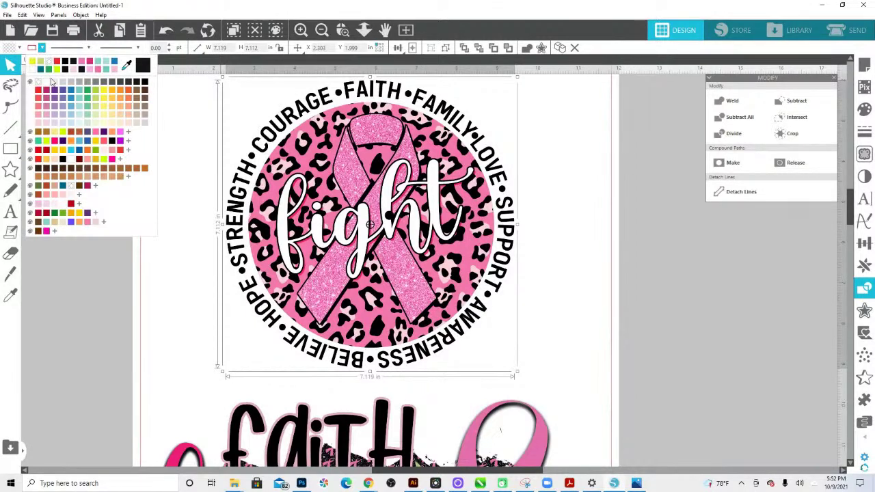
click(40, 96)
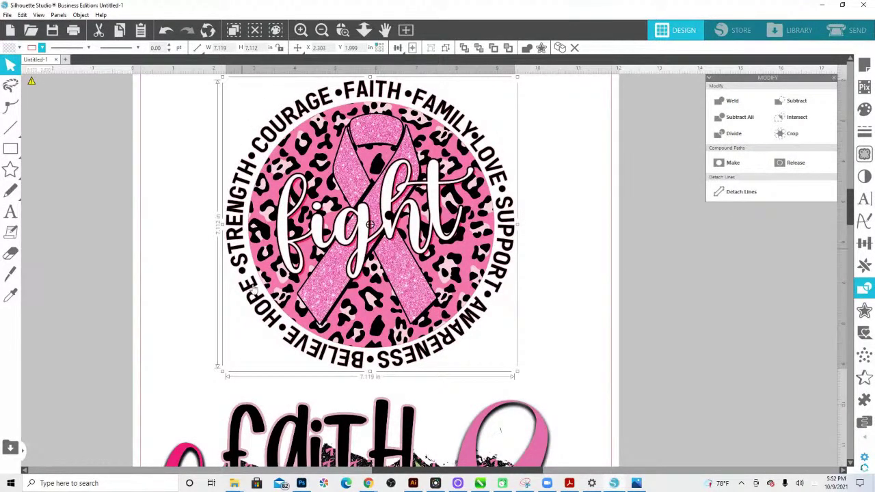
click(342, 30)
drag(422, 158, 321, 82)
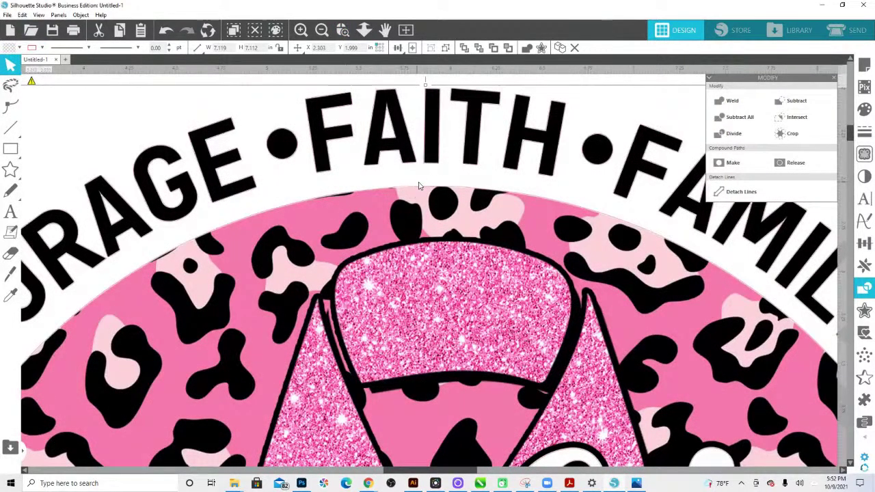
click(364, 30)
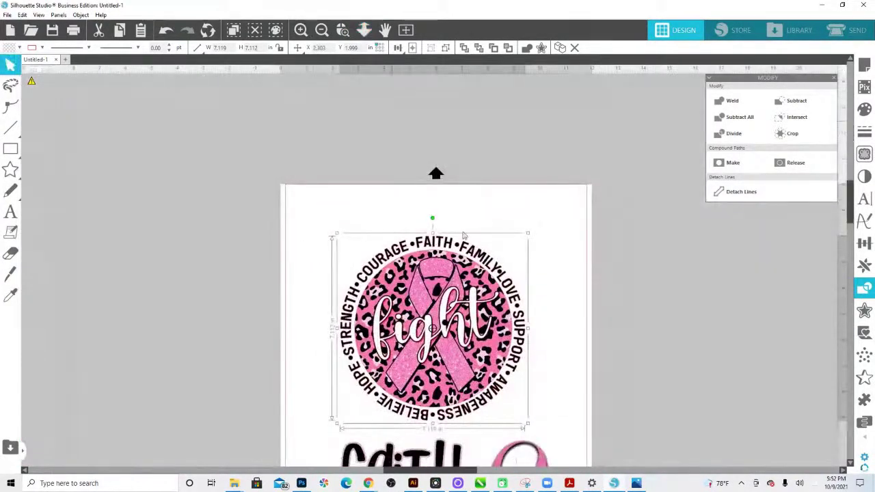
Step: Paste the copied trace in front of the "fight" design and fill it with yellow-green
right_click(450, 290)
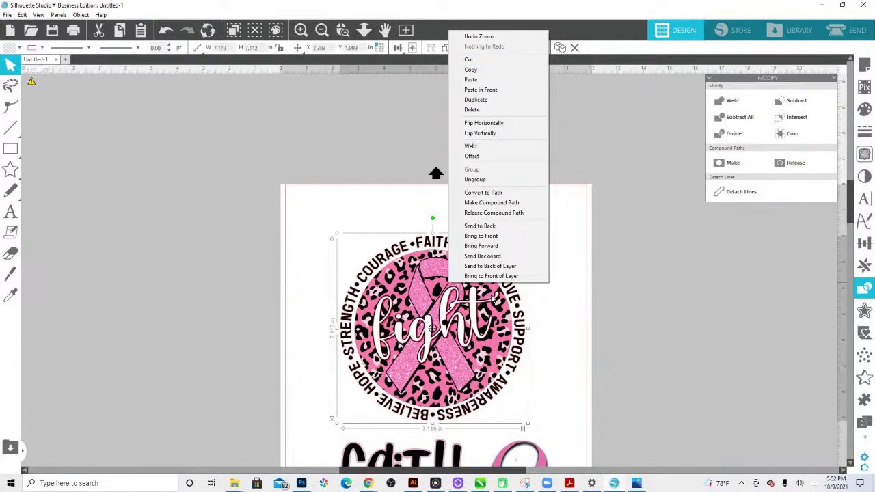
click(500, 93)
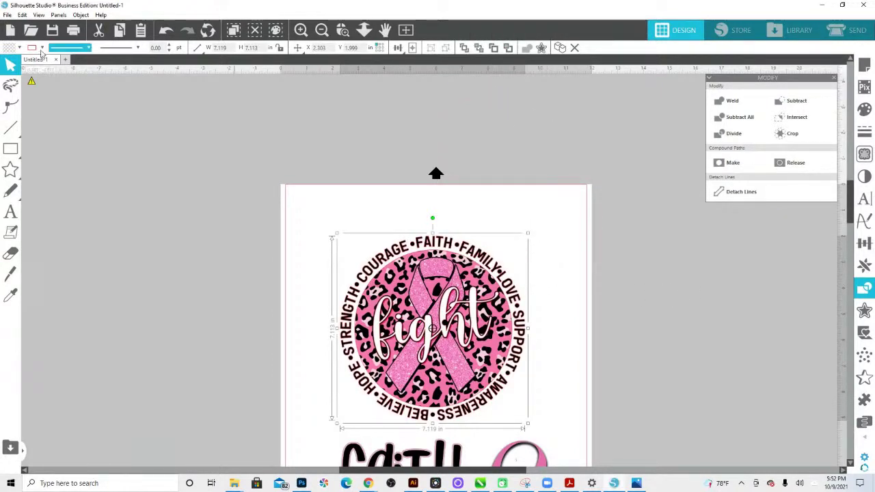
click(7, 49)
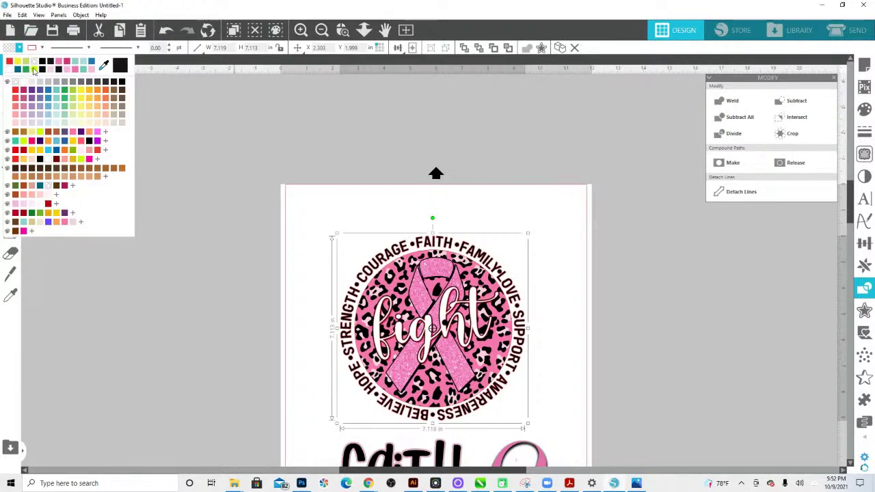
click(33, 71)
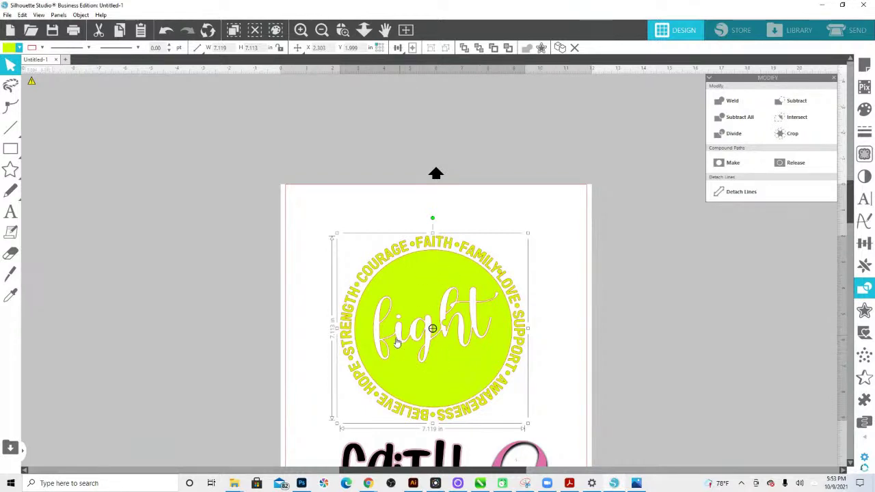
Step: Release the compound path of the yellow-green trace
right_click(459, 374)
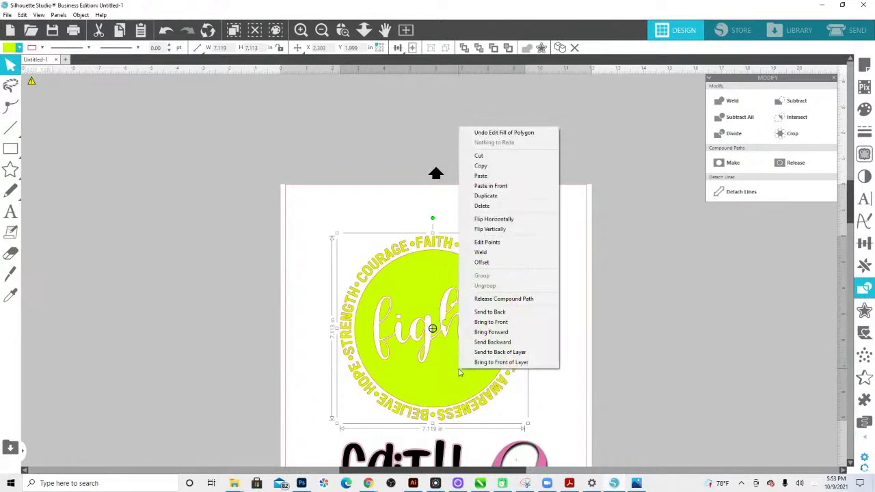
click(509, 300)
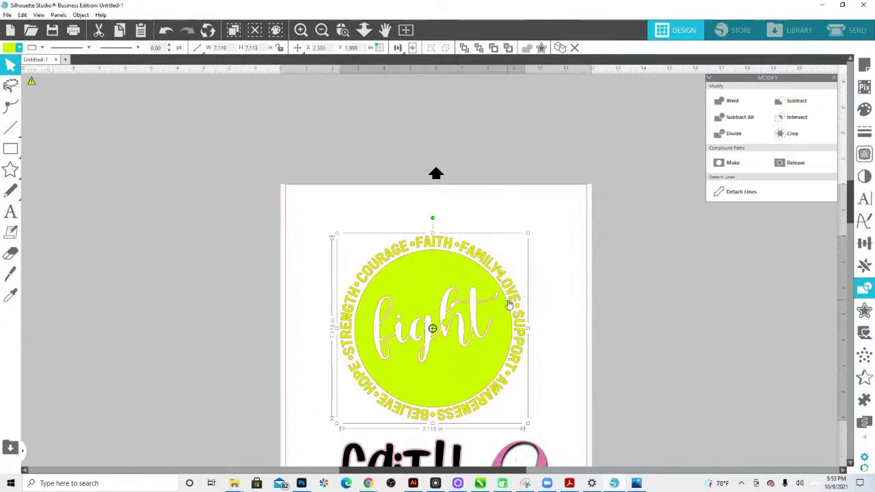
click(592, 308)
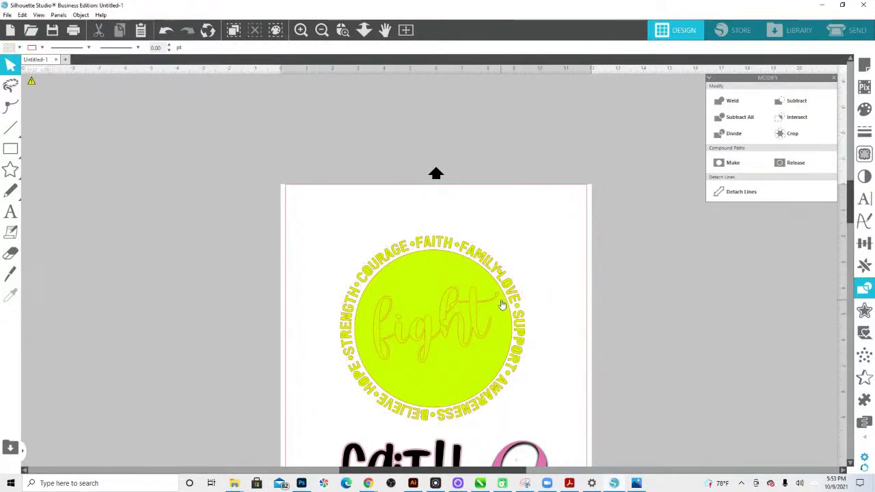
Step: Delete the main outline of the word "fight" from the yellow-green circle
click(343, 29)
drag(354, 267, 641, 426)
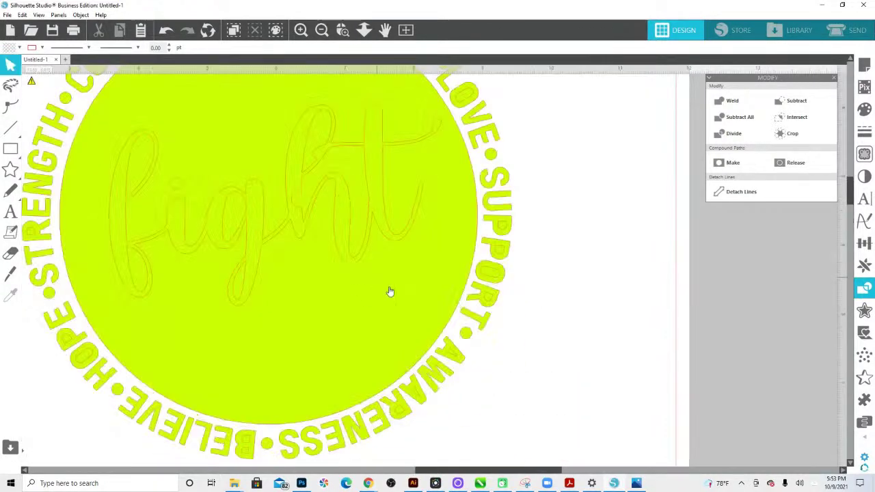
click(122, 208)
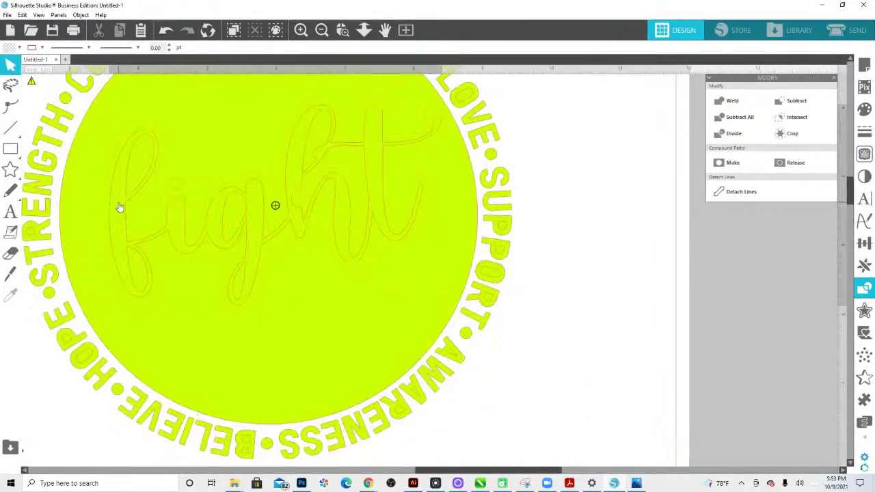
key(ctrl+shift+e)
Step: Delete all remaining "fight" letter counters, the i dot and the h pieces so the yellow-green circle is solid
click(137, 169)
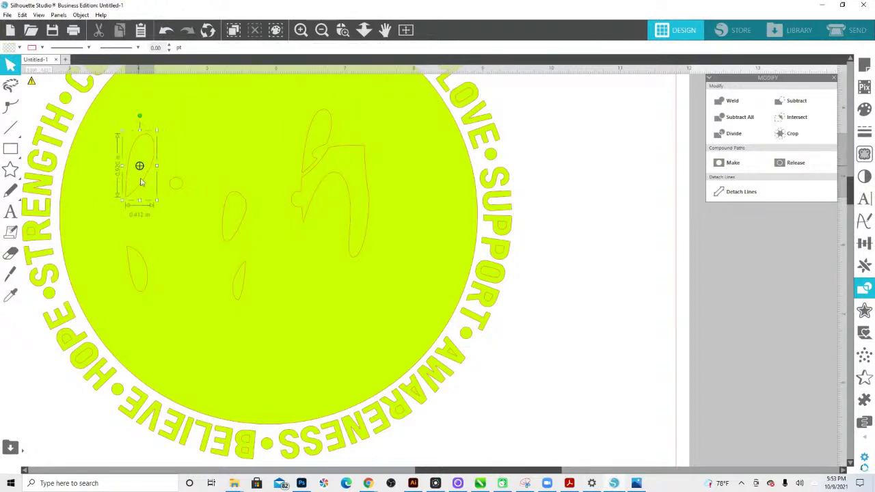
shift+click(141, 279)
shift+click(179, 192)
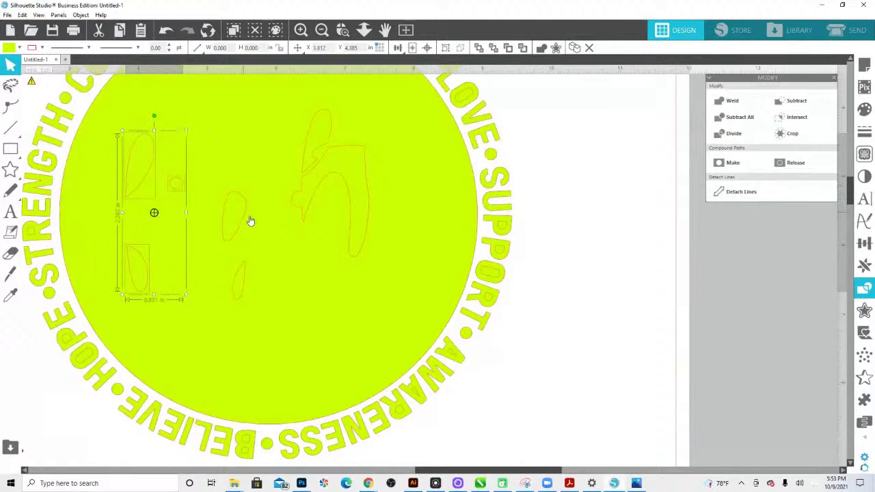
shift+click(236, 215)
shift+click(241, 279)
shift+click(304, 198)
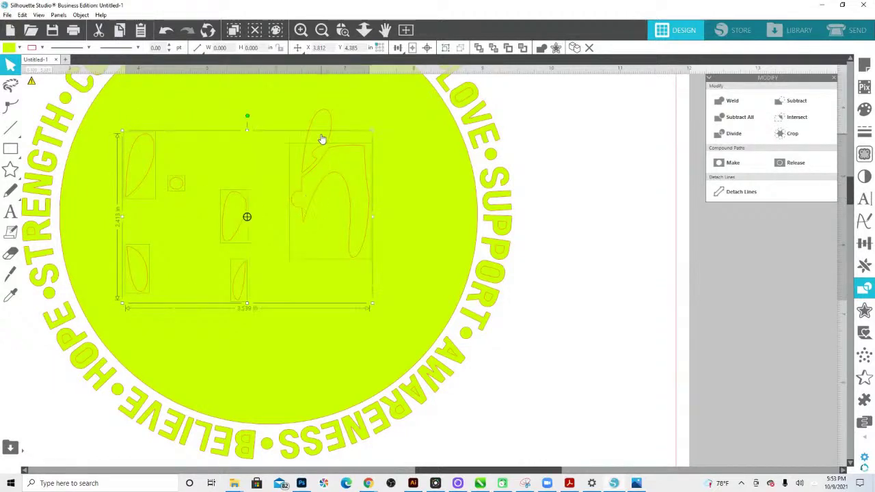
shift+click(322, 136)
key(ctrl+x)
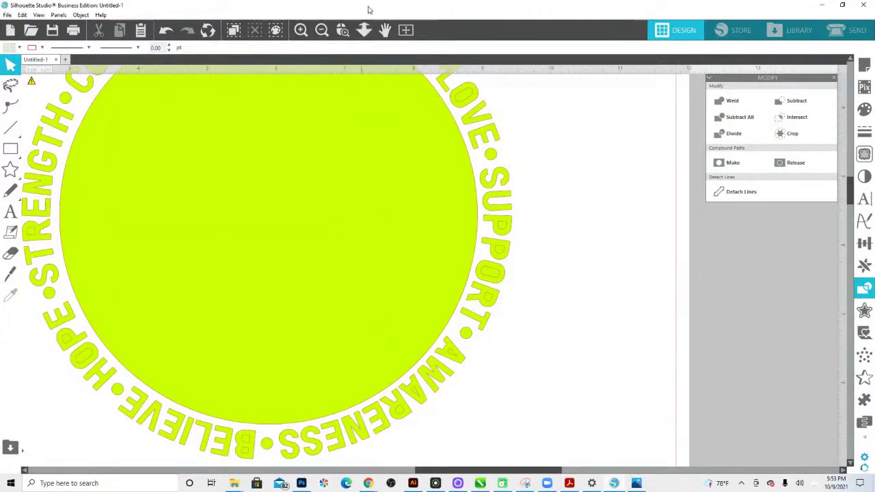
Step: Select all shapes filled with yellow-green RGB (204,255,0) by colour and make them one compound path
click(24, 15)
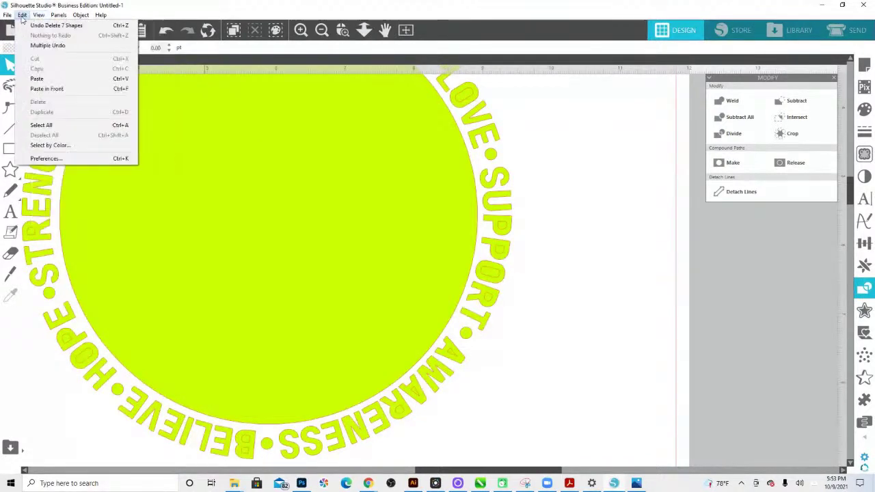
click(61, 145)
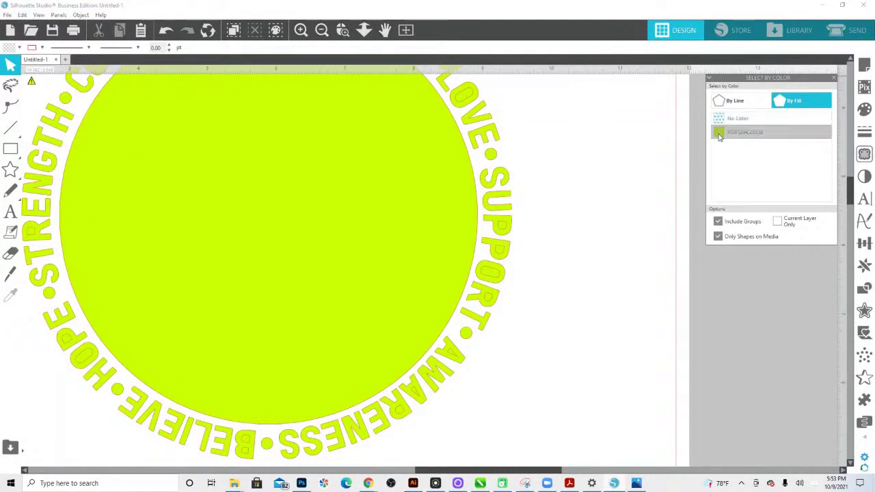
click(741, 132)
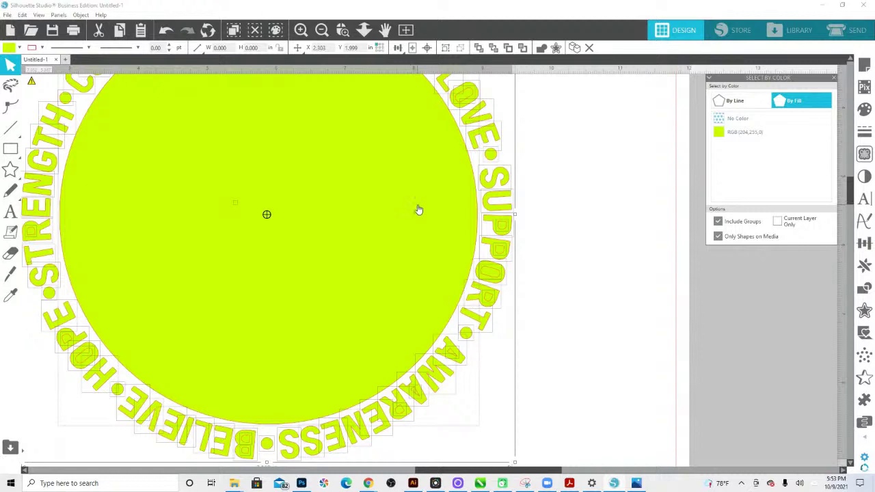
right_click(451, 199)
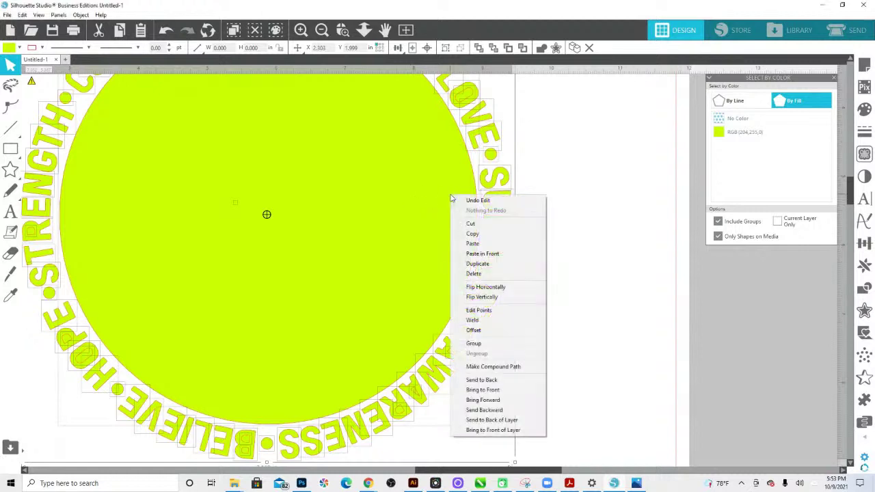
click(491, 367)
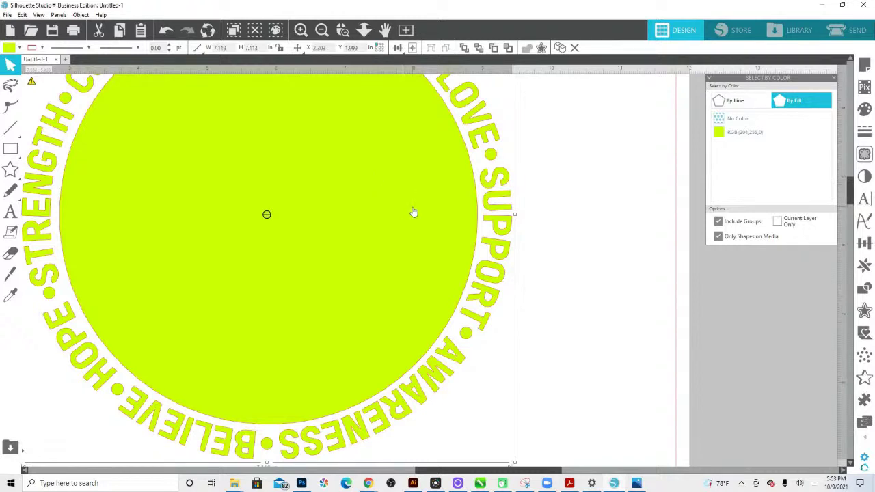
Step: Try to send the yellow-green compound shape to the back, and undo the last action
right_click(430, 261)
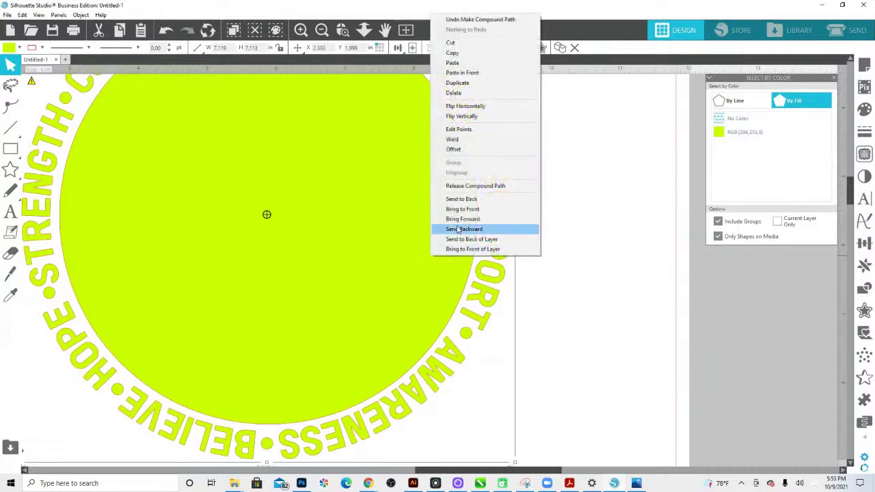
click(464, 202)
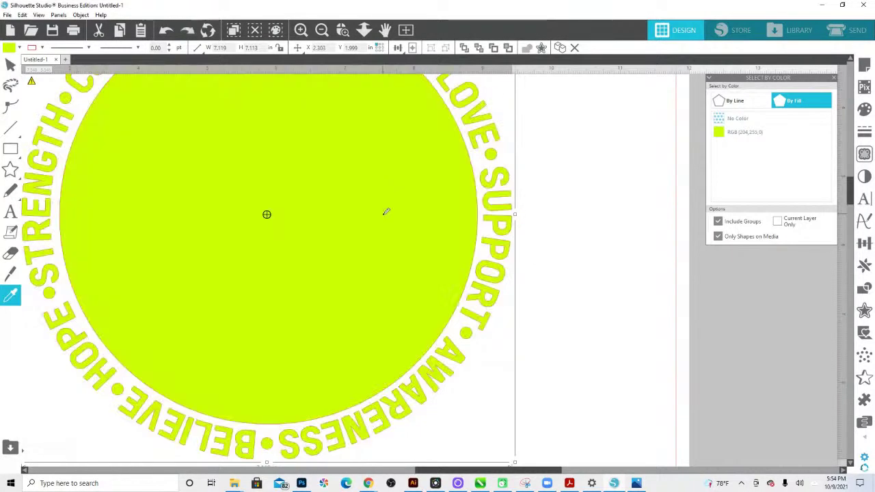
key(ctrl+z)
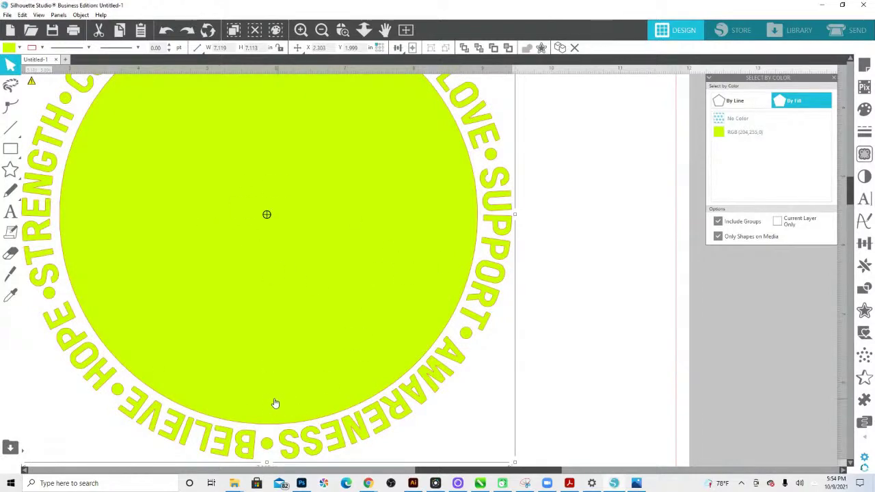
Step: Examine the "faith hope cure" design, including the soft shadow edges around the pink h of "hope"
scroll(264, 453, down, 10)
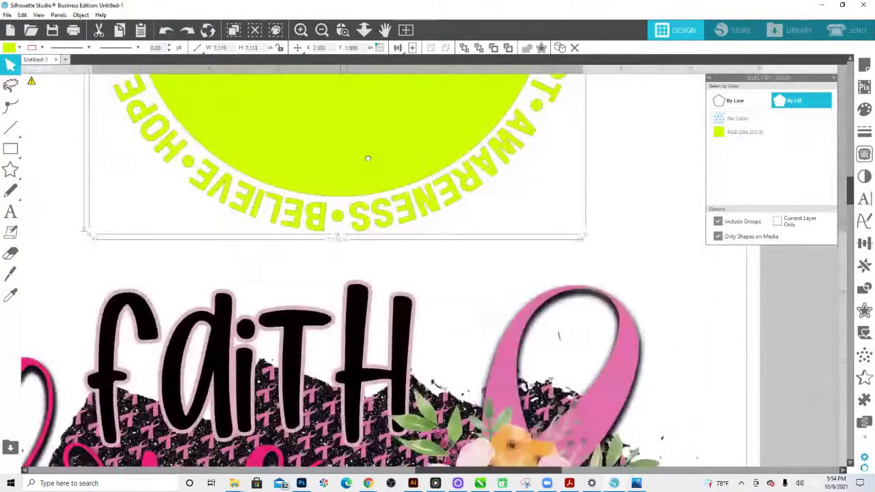
scroll(391, 173, down, 3)
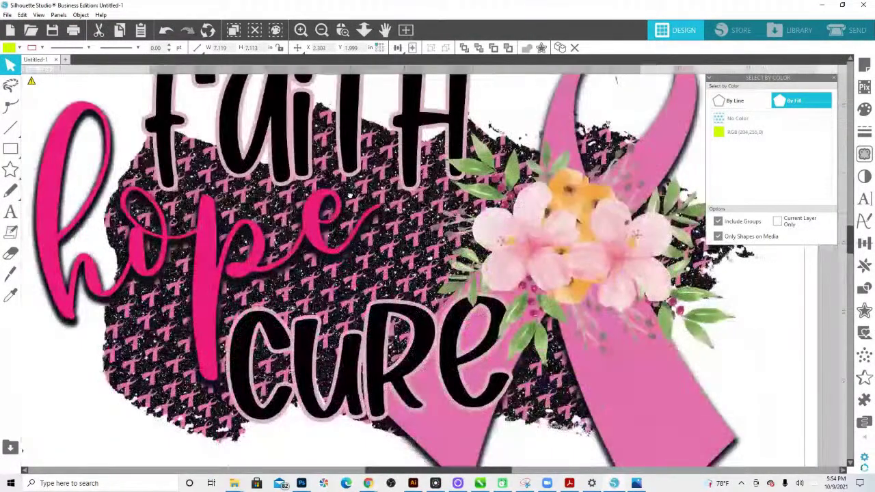
scroll(391, 172, right, 3)
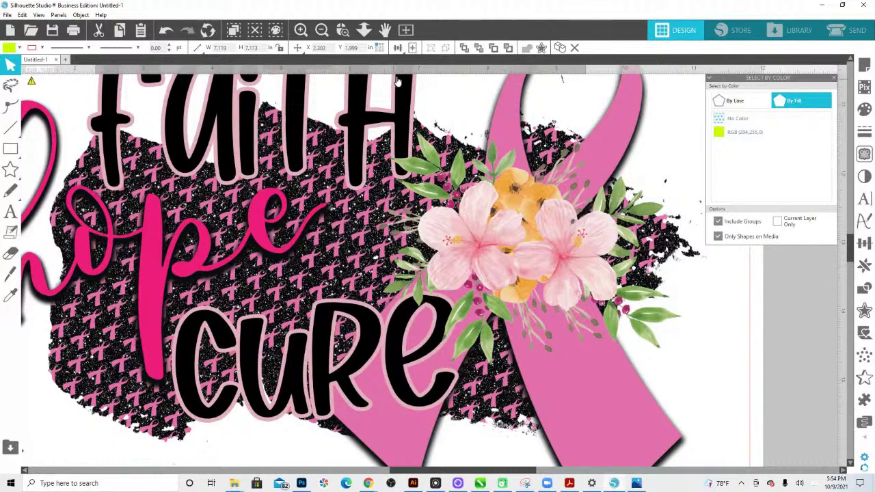
click(363, 30)
drag(373, 233, 375, 234)
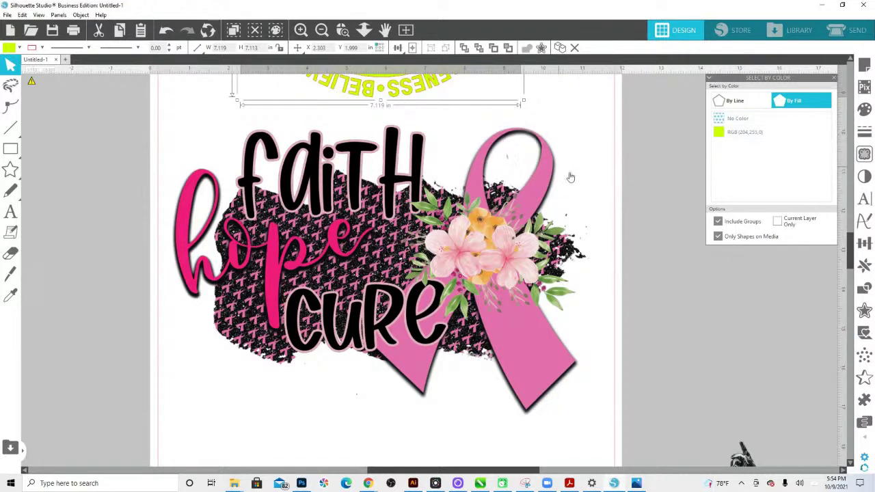
click(343, 30)
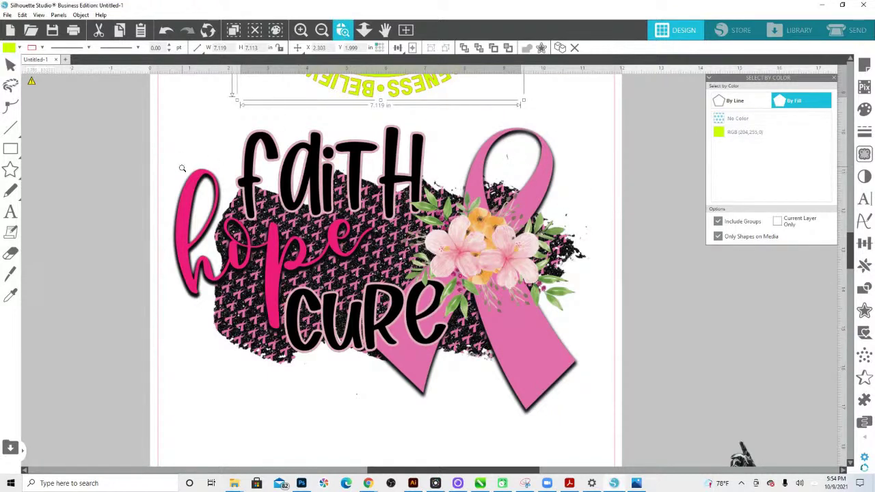
drag(182, 168, 213, 221)
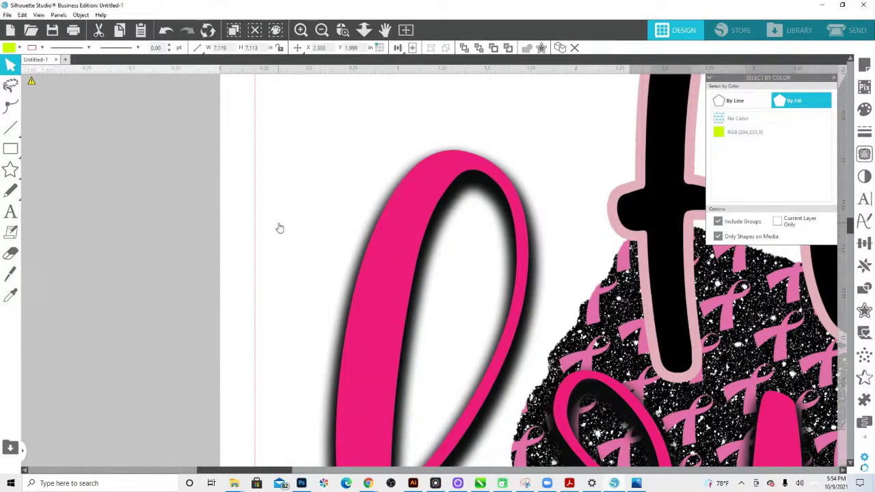
click(363, 29)
drag(415, 332, 348, 130)
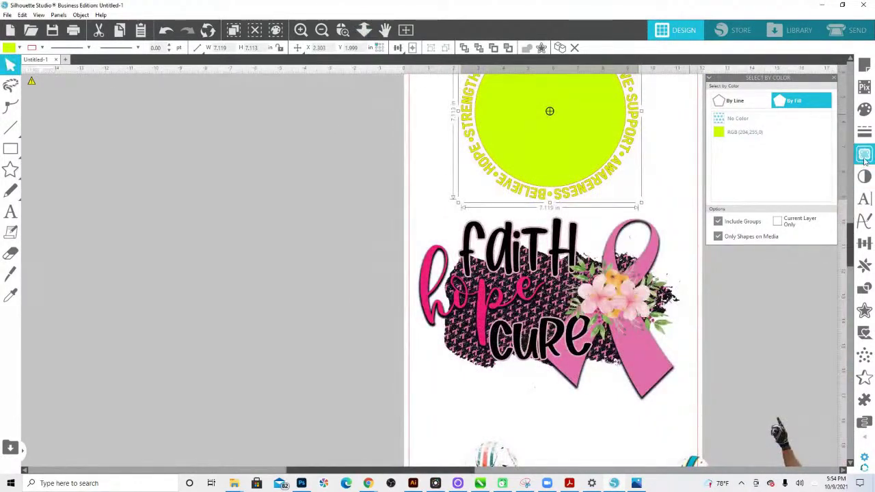
Step: Trace the whole "faith hope cure" design with a threshold of 100% and the standard Trace style
click(864, 153)
click(745, 115)
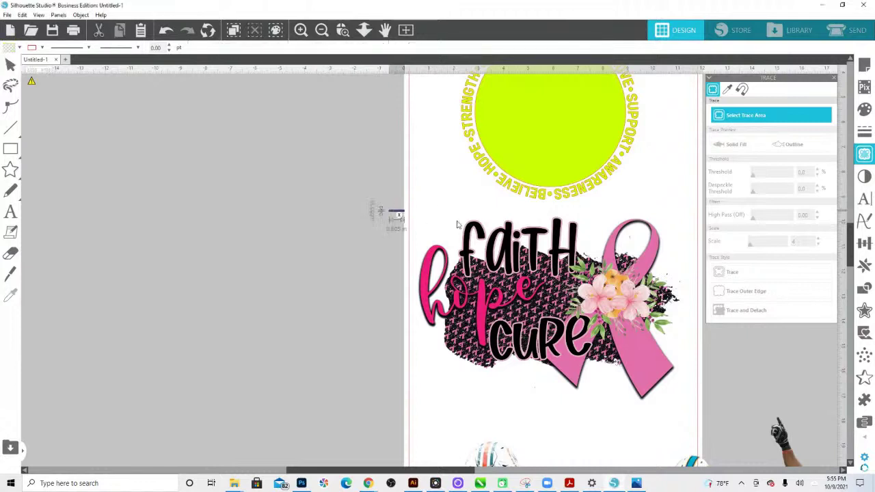
mouse_move(387, 212)
mouse_down()
mouse_move(704, 378)
mouse_move(708, 417)
mouse_up()
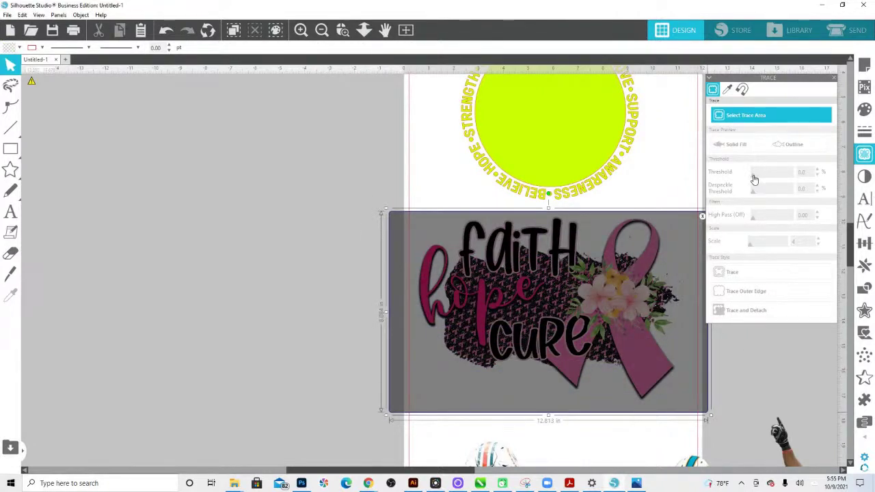
drag(754, 179, 796, 179)
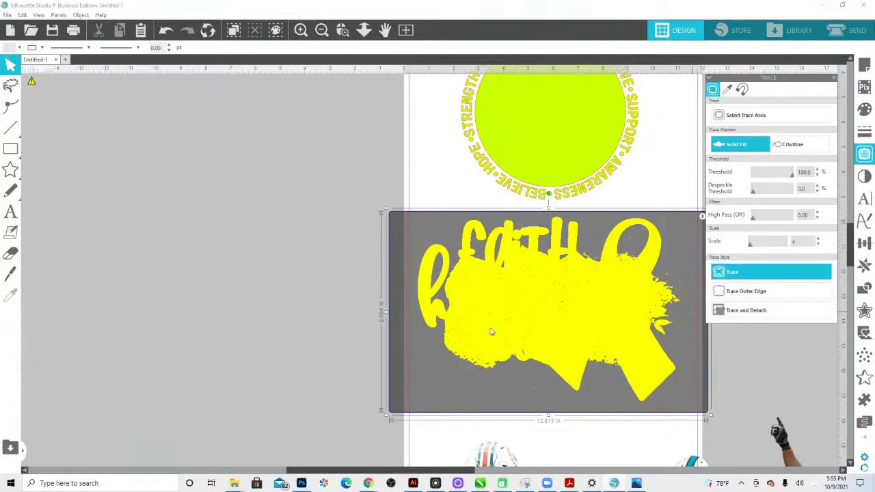
click(504, 304)
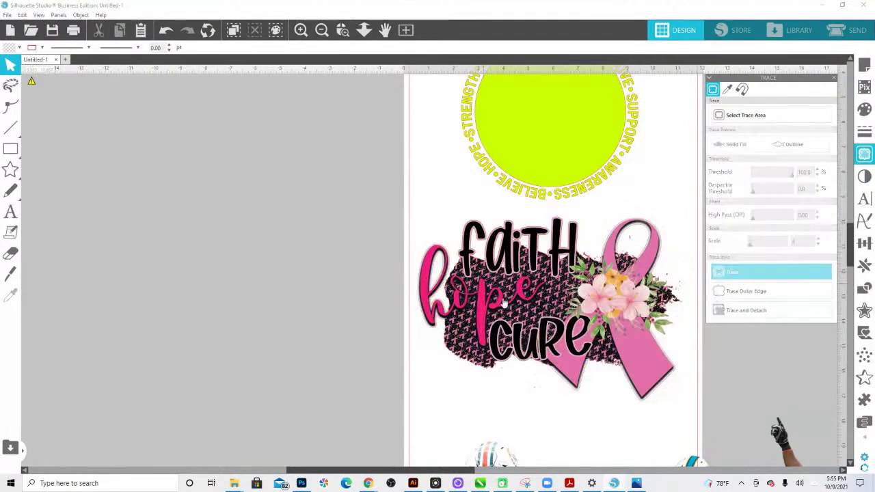
Step: Select the new trace of the "faith hope cure" design and fill it with orange
click(624, 224)
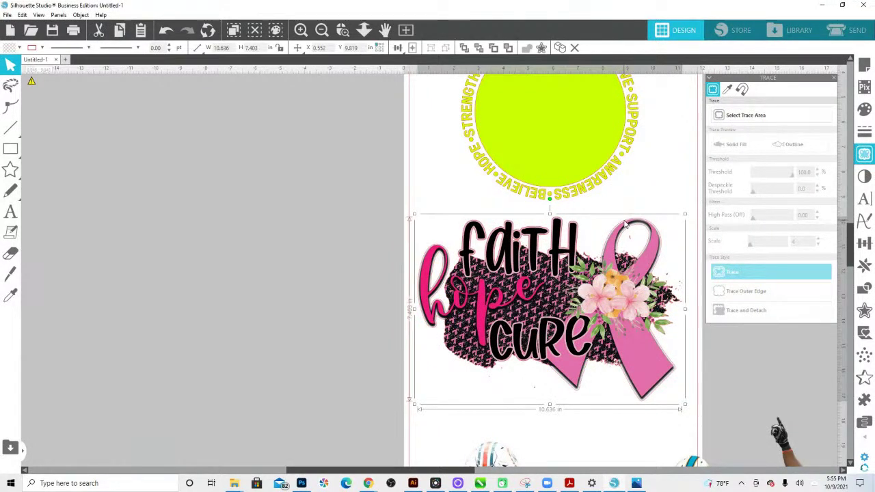
click(573, 303)
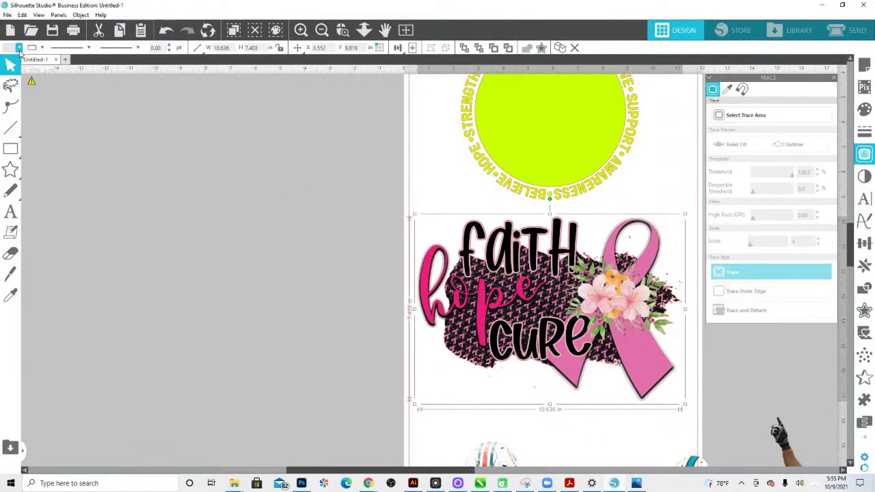
click(19, 47)
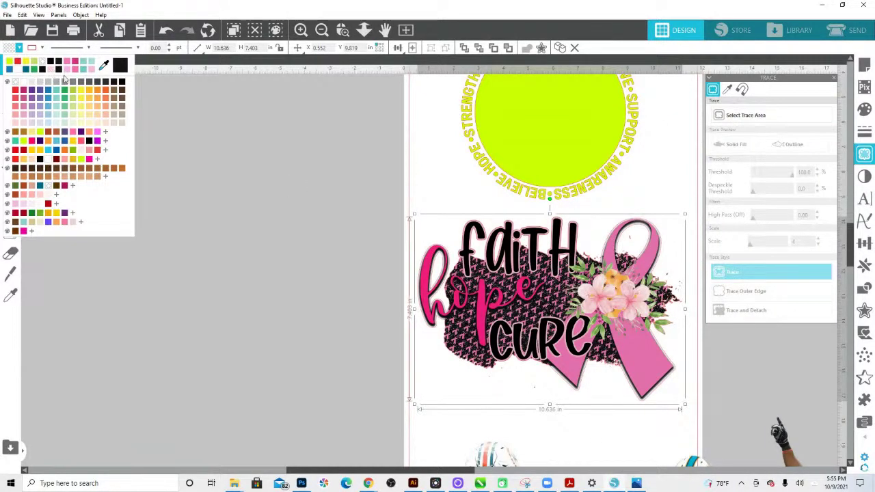
click(89, 96)
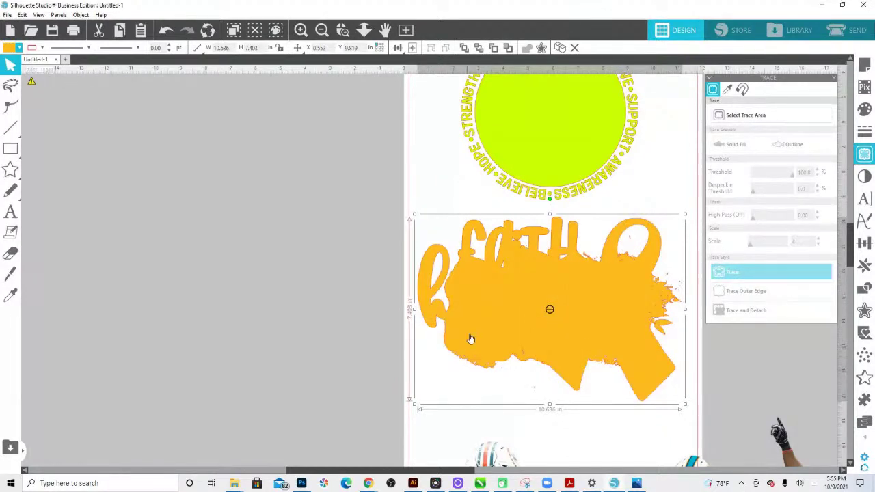
Step: Release the orange trace's compound path and delete its small specks, keeping the main outline, the ribbon loop and the large letter openings
right_click(611, 305)
click(663, 232)
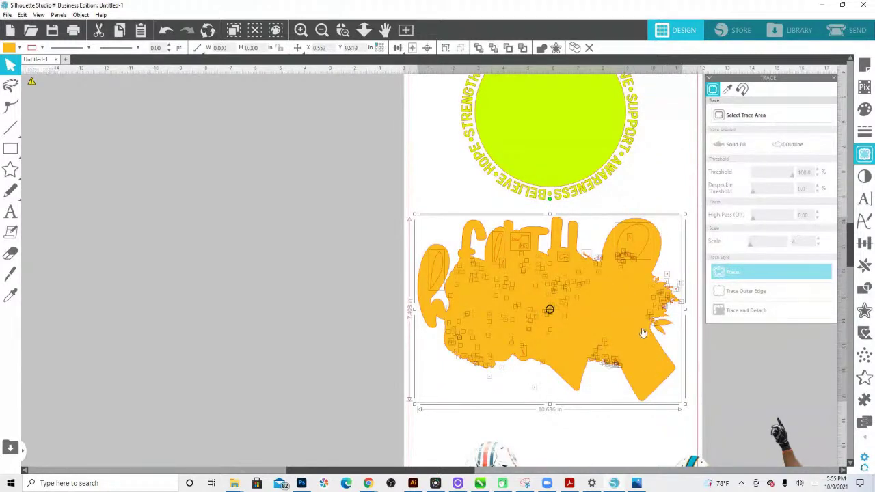
click(653, 361)
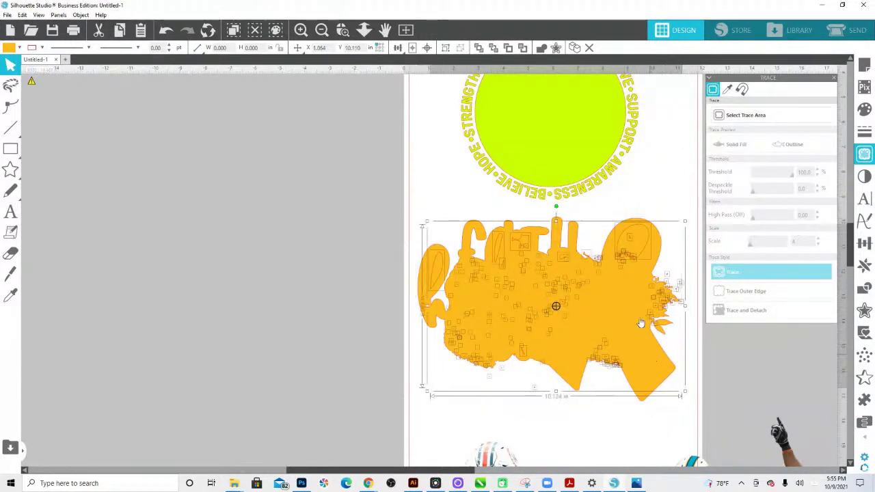
click(637, 253)
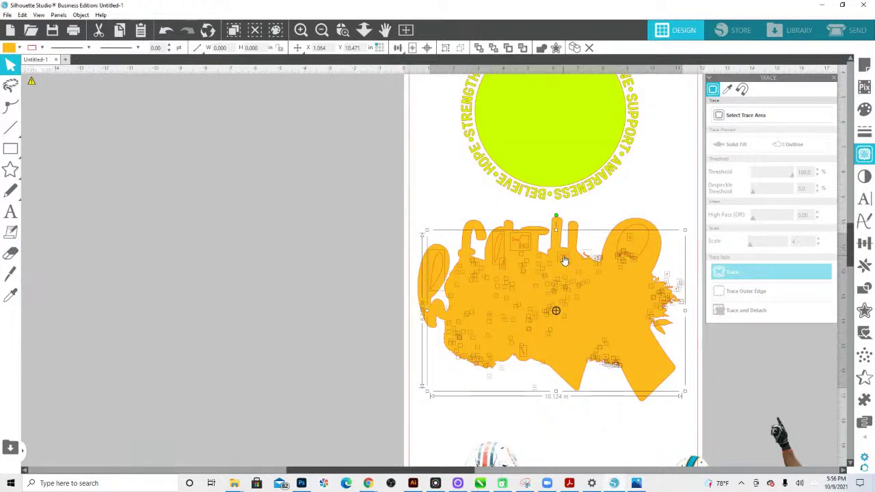
click(499, 252)
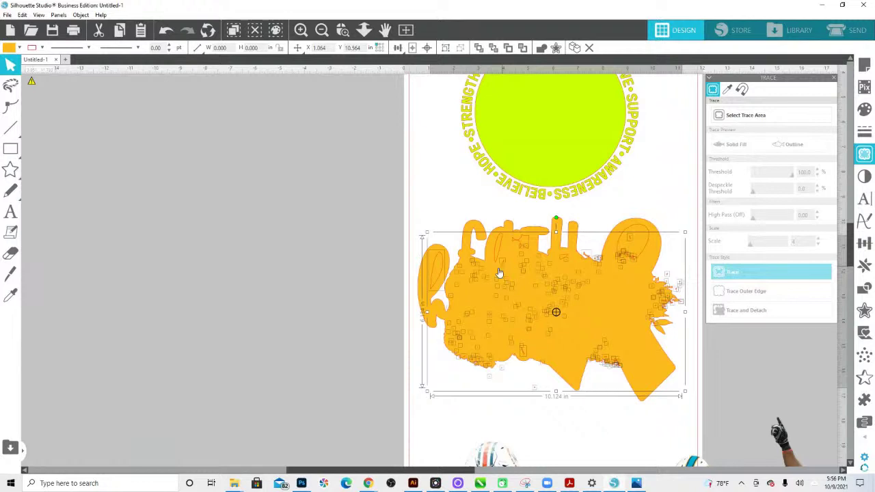
shift+click(442, 275)
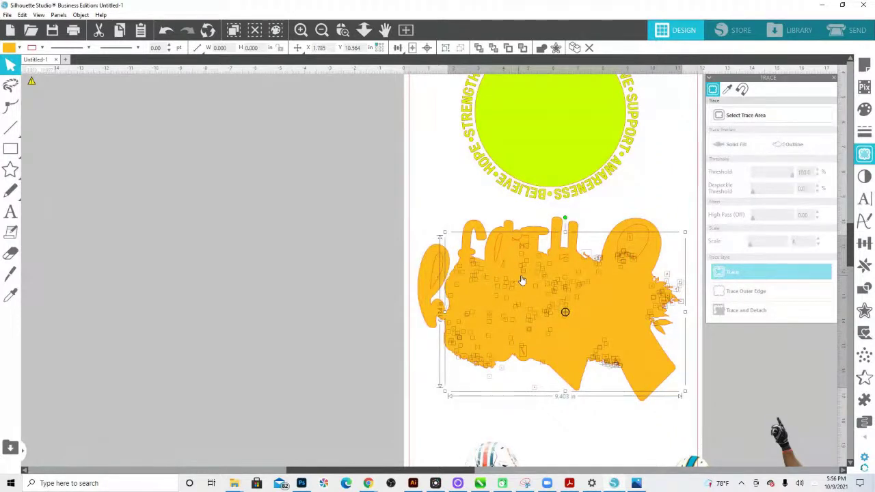
key(Delete)
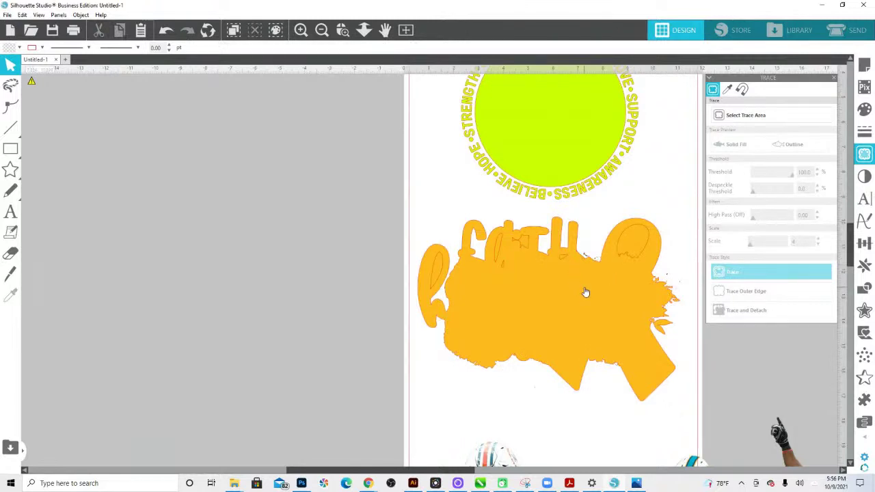
Step: Make a compound path of the remaining orange shapes without the image, and remove its fill colour
click(621, 248)
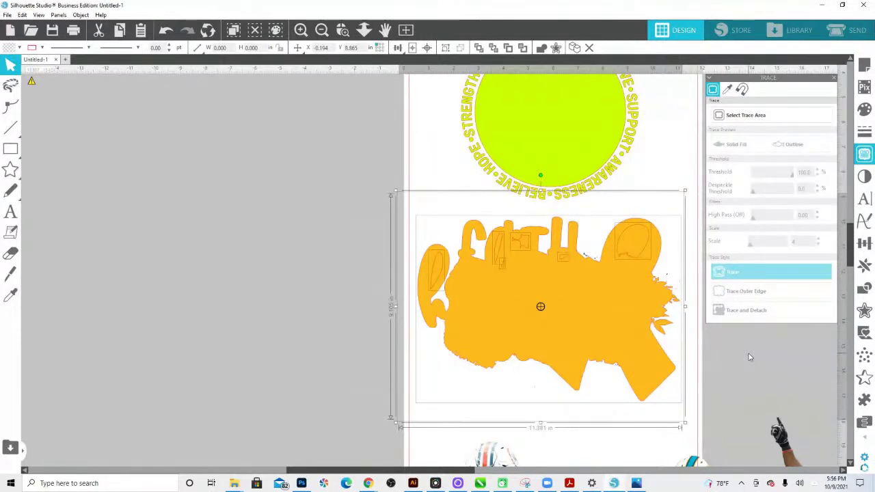
click(517, 387)
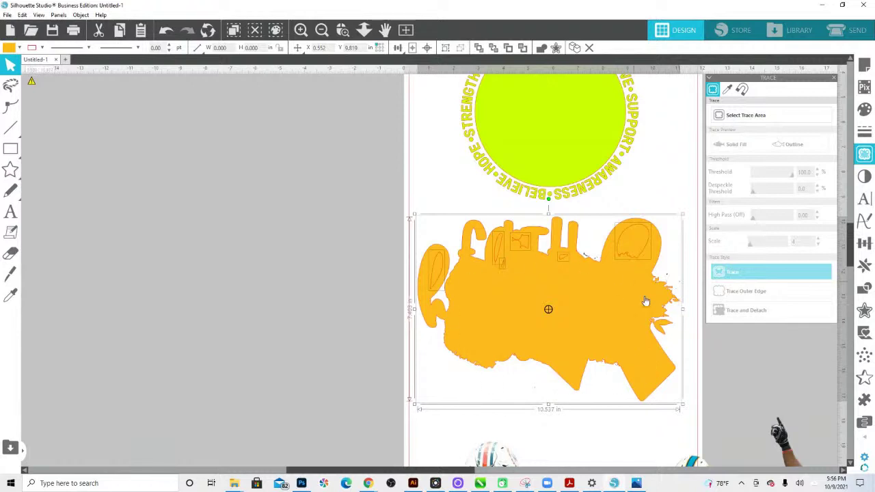
right_click(568, 291)
click(599, 222)
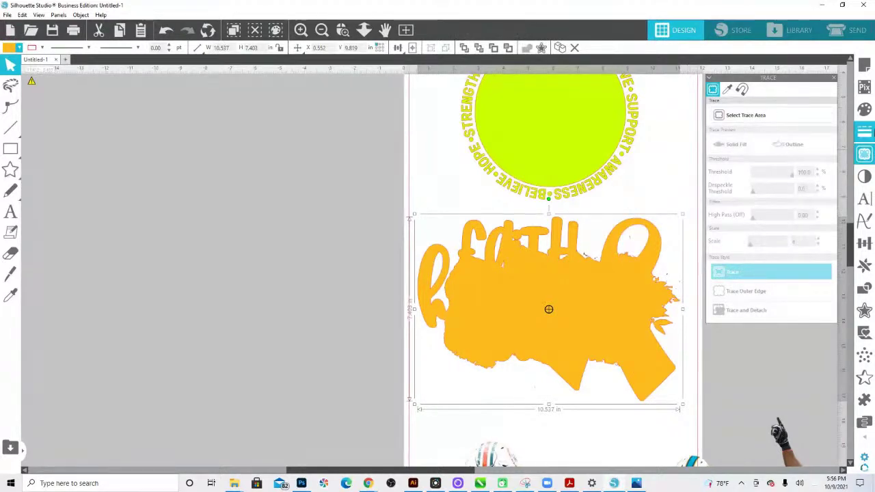
click(865, 111)
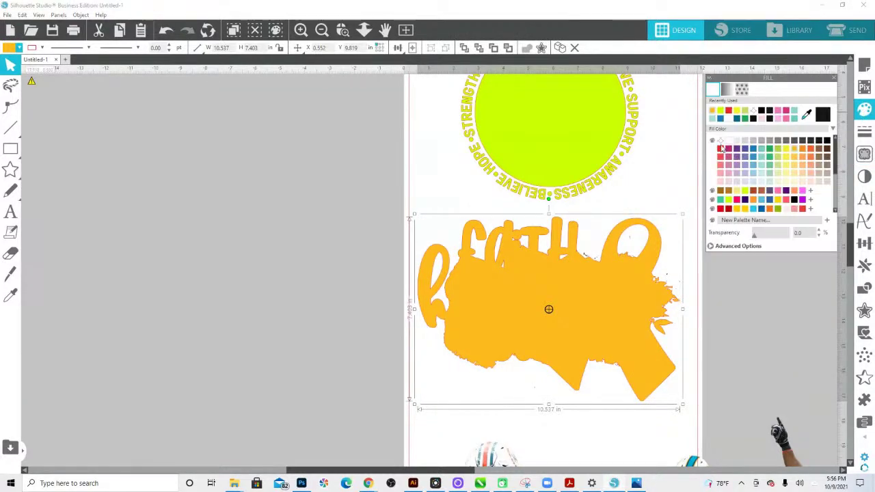
click(721, 142)
Step: Crop the "faith hope cure" image to its cleaned-up trace outline
click(715, 308)
click(617, 301)
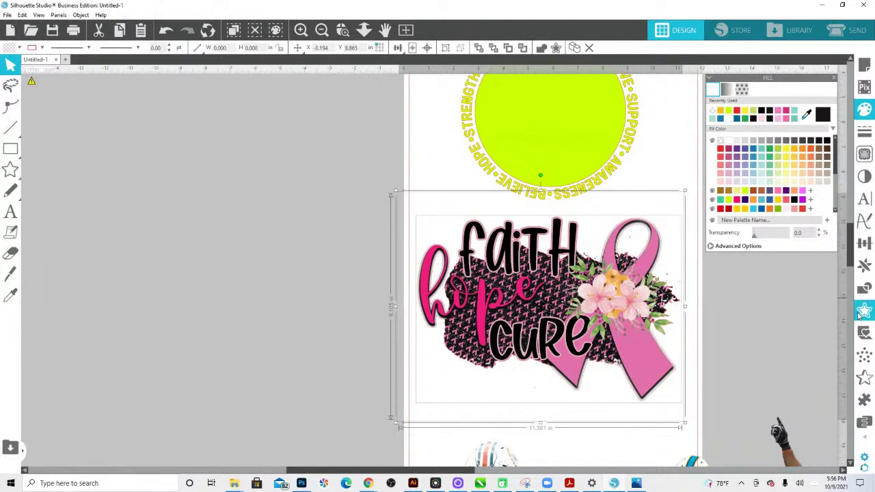
click(864, 288)
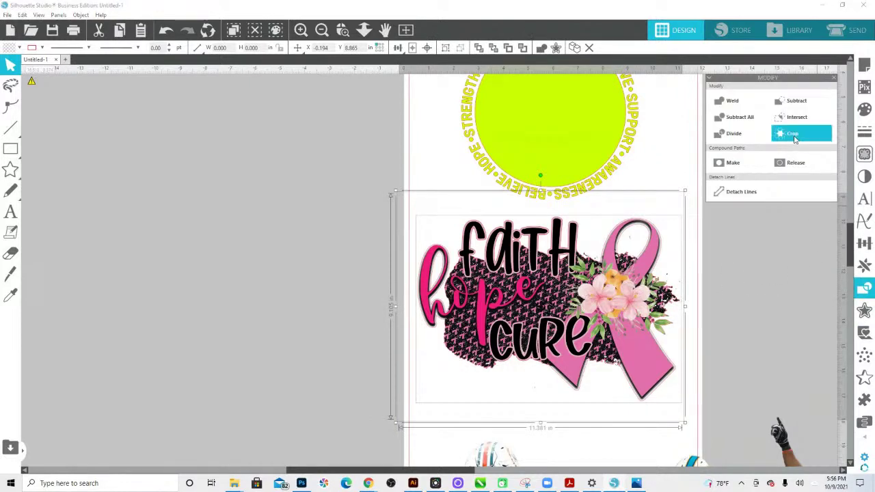
click(795, 139)
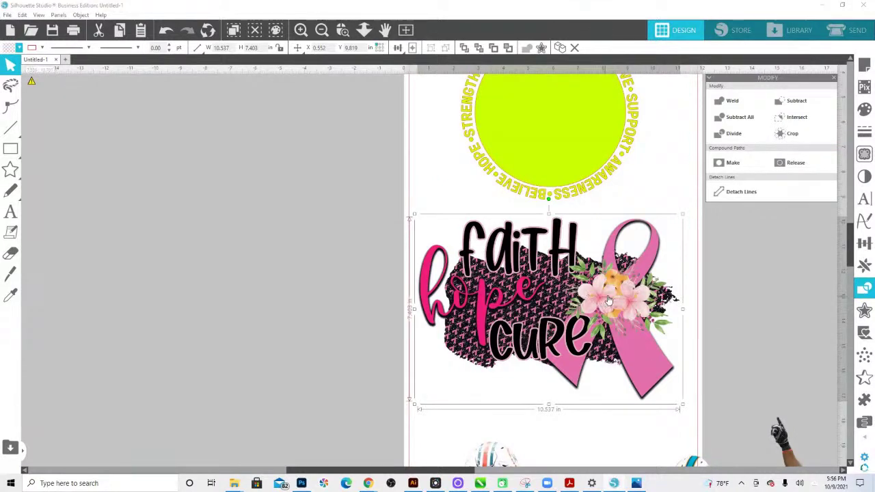
Step: Copy the cropped "faith hope cure" design, paste it directly in front and fill the copy with lime green
right_click(595, 268)
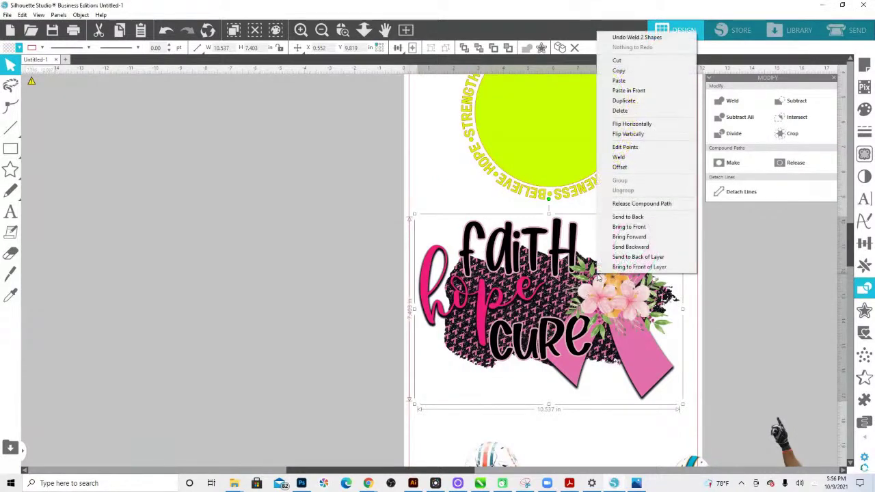
click(626, 71)
right_click(590, 279)
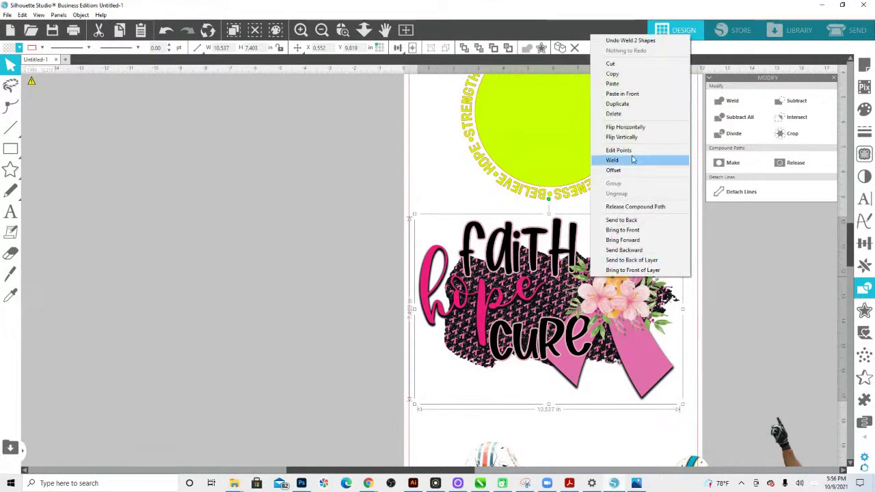
click(627, 104)
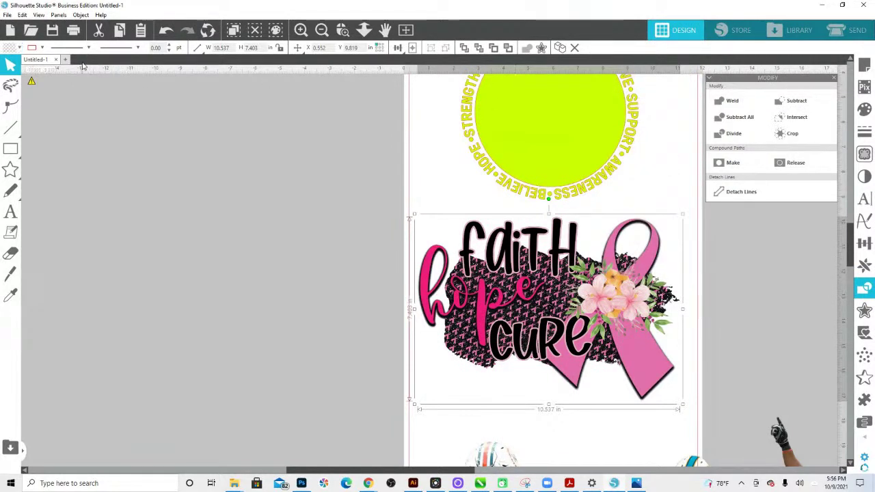
click(19, 47)
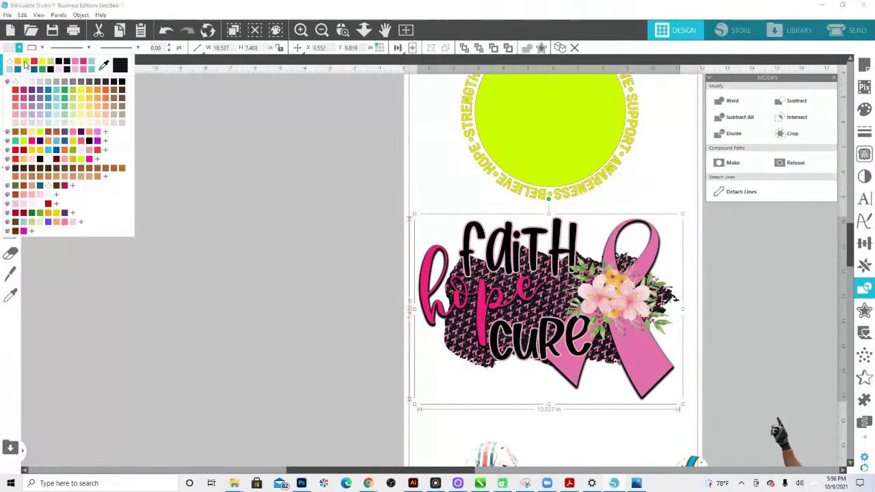
click(26, 65)
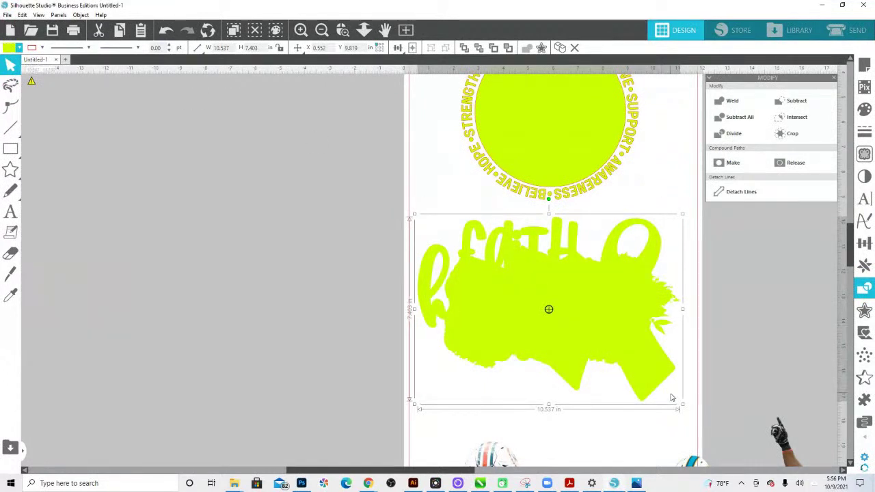
Step: Examine the lime shape's ragged edge and small gaps around the ribbon loop and leaves up close
click(342, 30)
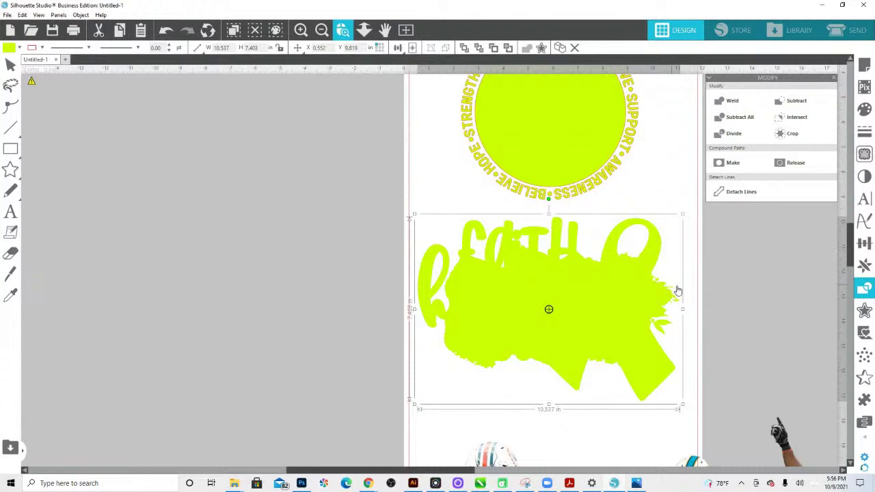
click(680, 312)
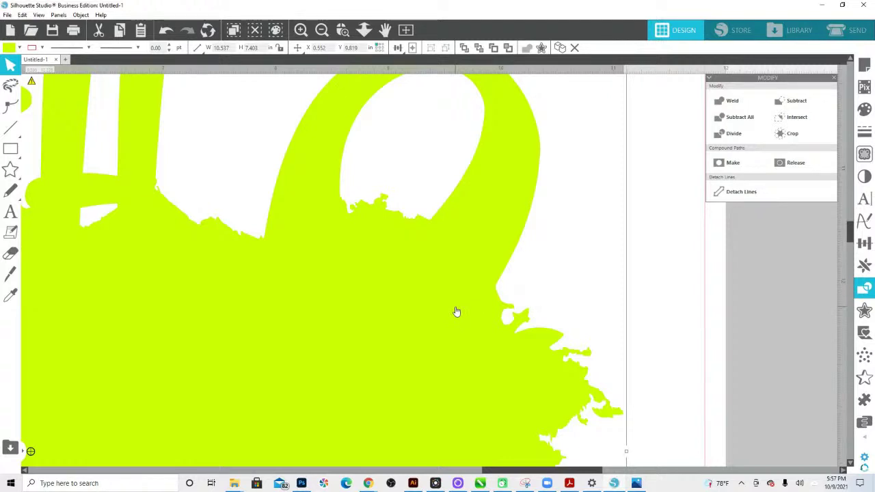
scroll(519, 316, down, 2)
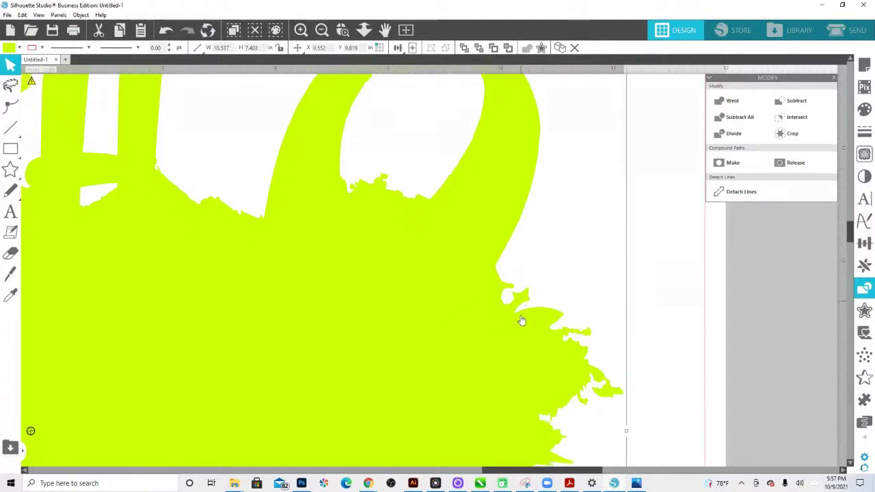
click(363, 29)
drag(410, 324, 372, 142)
key(Escape)
Step: Move the pointing and crouching football player images farther away from the flexing player to make room around him
scroll(445, 241, down, 3)
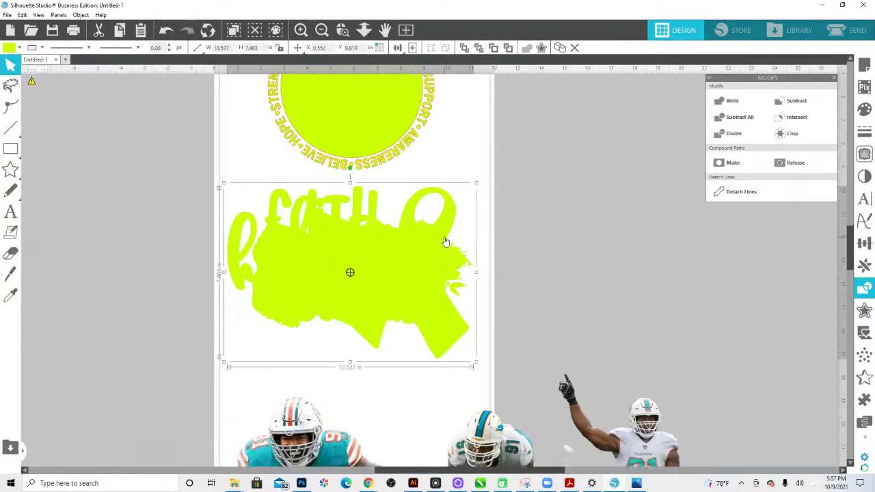
scroll(448, 280, down, 6)
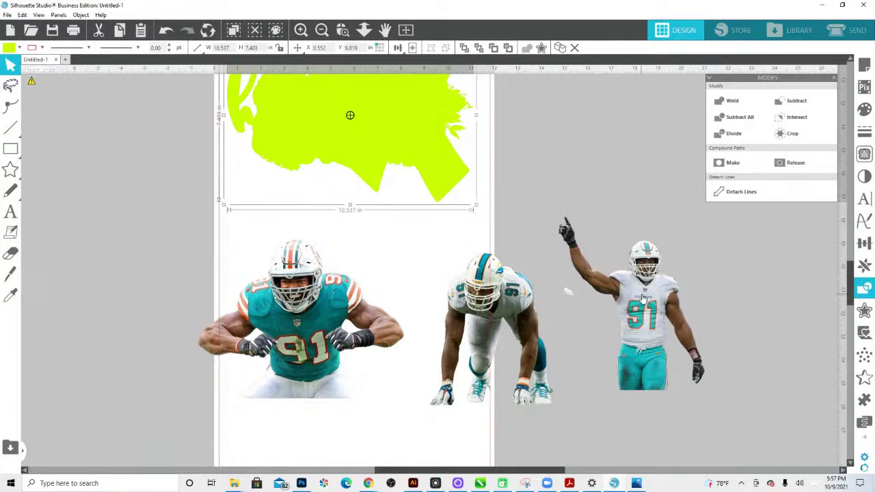
drag(641, 299, 779, 284)
key(ctrl+z)
drag(514, 310, 548, 307)
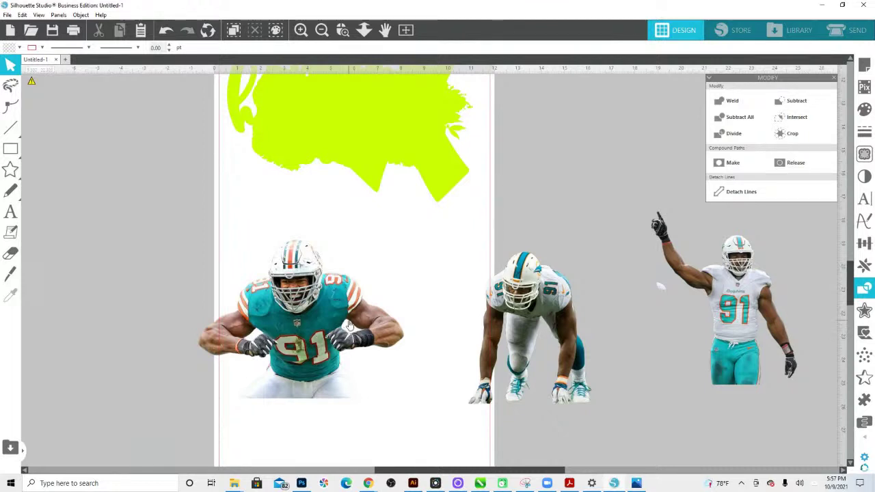
Step: Trace the flexing player image with a threshold of 100%, a scale of 4 and the standard Trace style
click(864, 153)
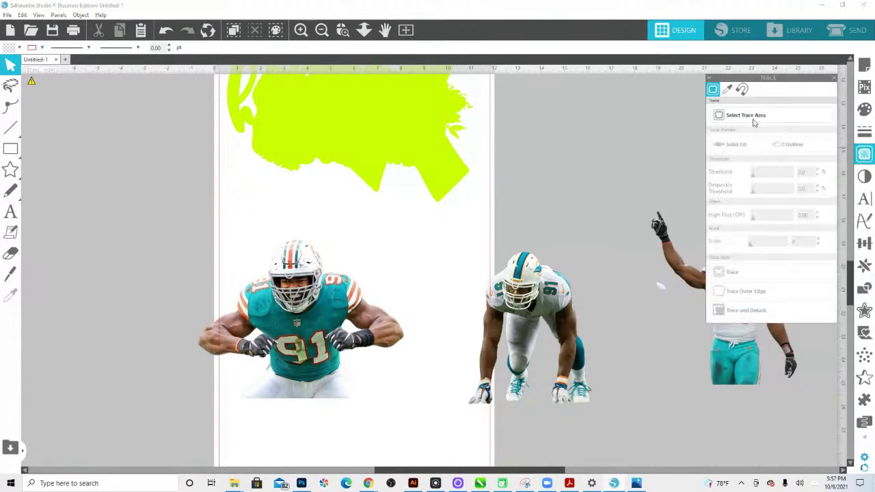
mouse_move(153, 209)
mouse_down()
mouse_move(299, 249)
mouse_move(400, 400)
mouse_move(435, 432)
mouse_up()
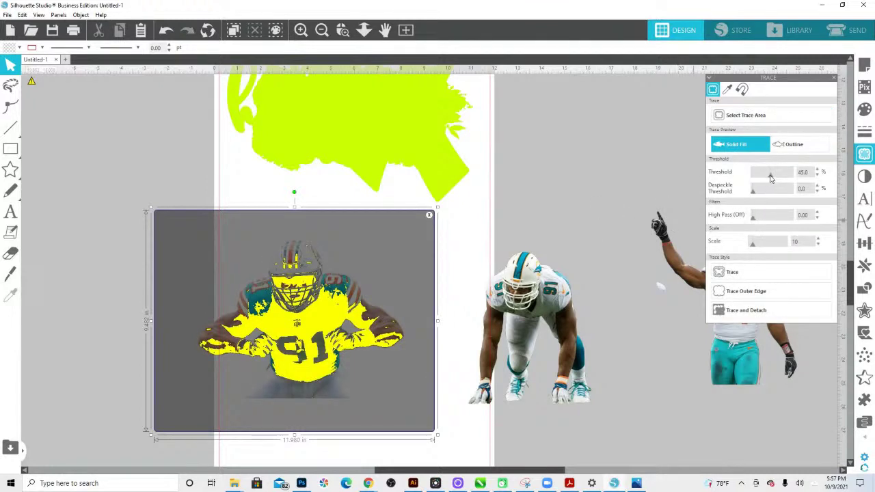
drag(767, 175, 801, 180)
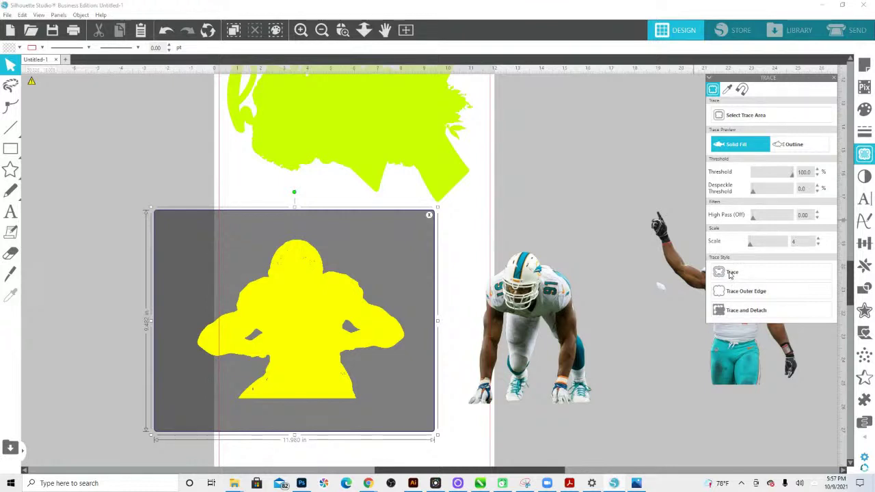
click(730, 274)
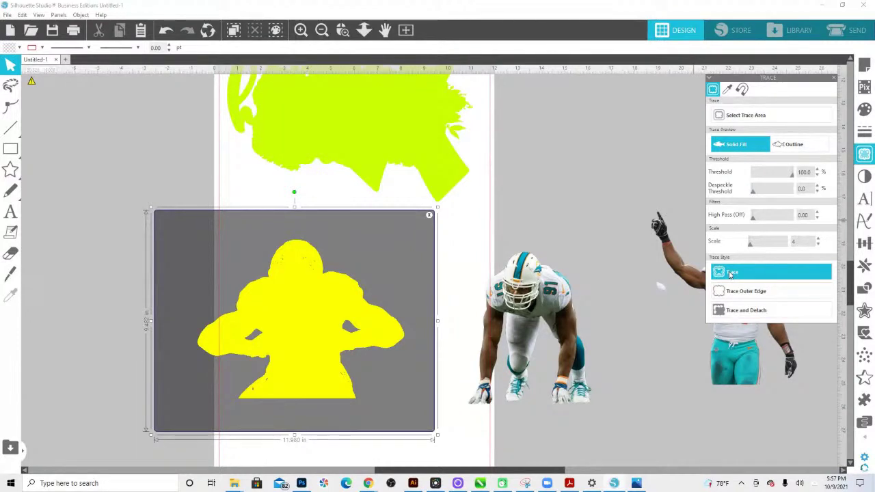
click(730, 274)
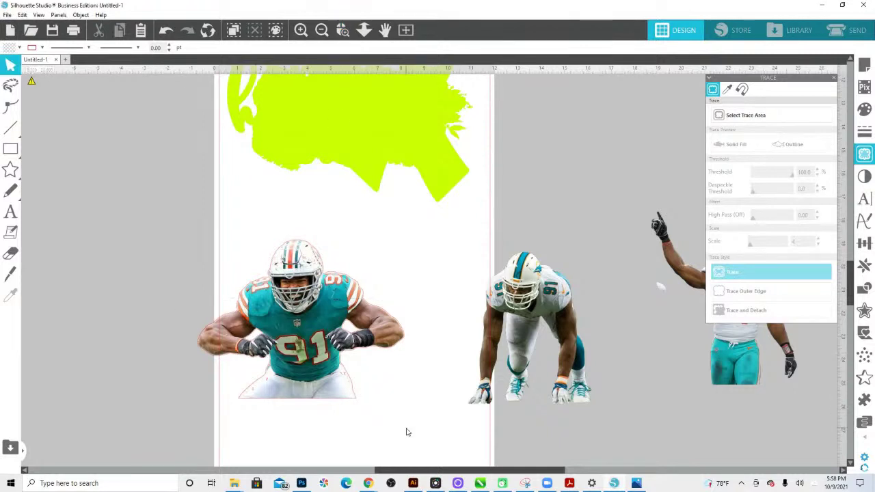
Step: Select the flexing player's new trace and fill it with blue
scroll(311, 370, up, 5)
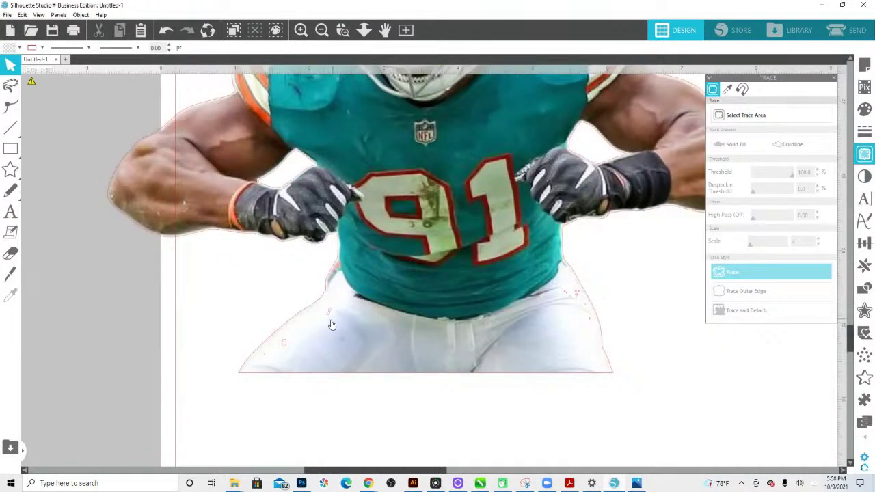
click(535, 377)
click(363, 29)
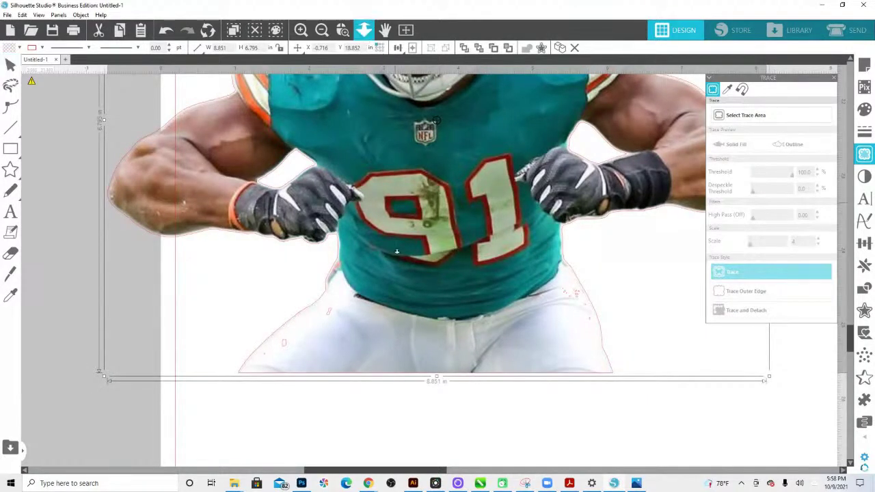
drag(397, 253, 353, 139)
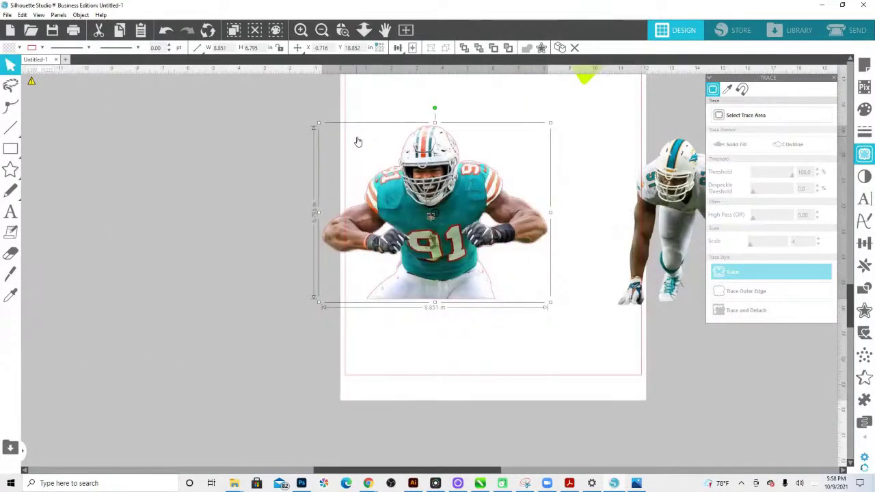
click(10, 47)
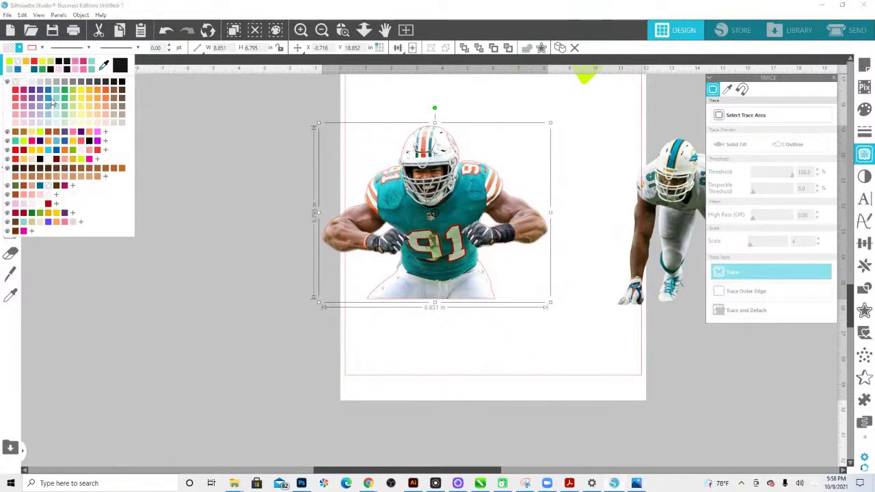
click(51, 101)
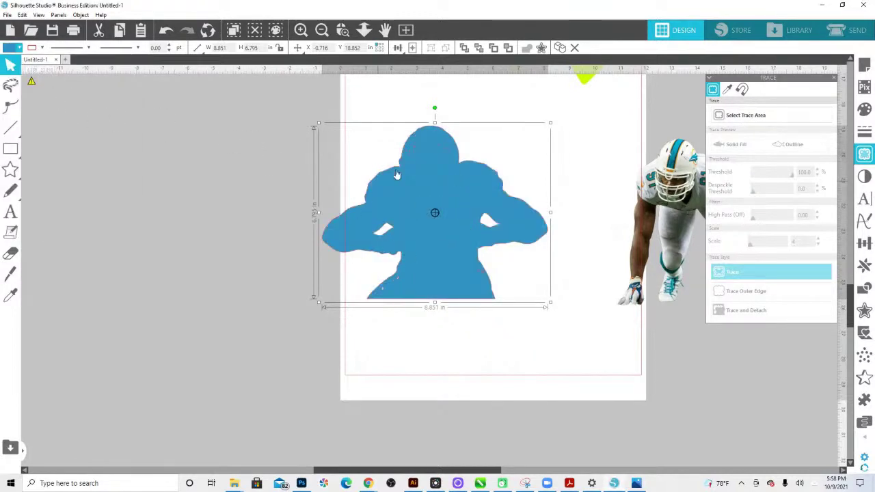
Step: Release the blue trace's compound path and delete its small specks, keeping the outline and the two arm openings
right_click(443, 178)
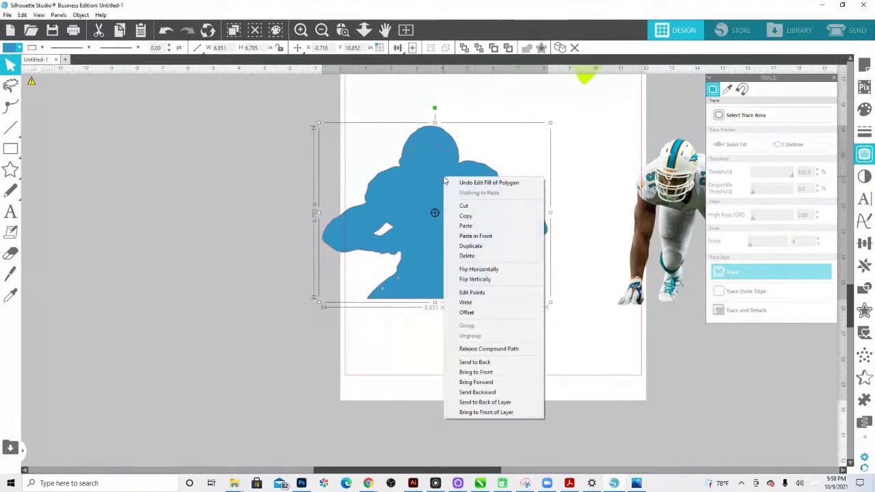
click(486, 348)
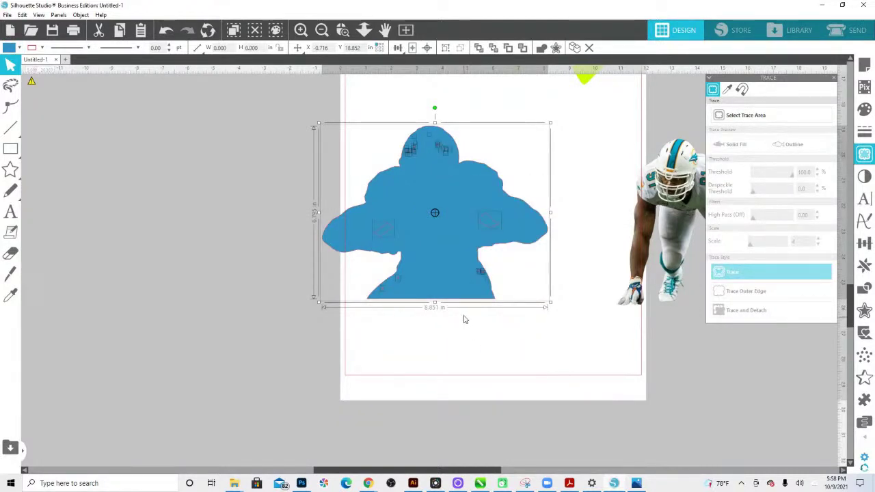
click(435, 186)
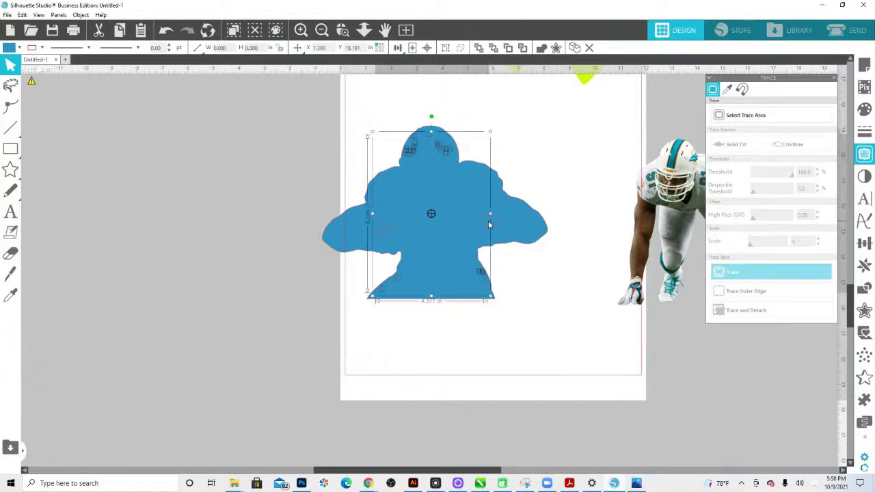
key(Delete)
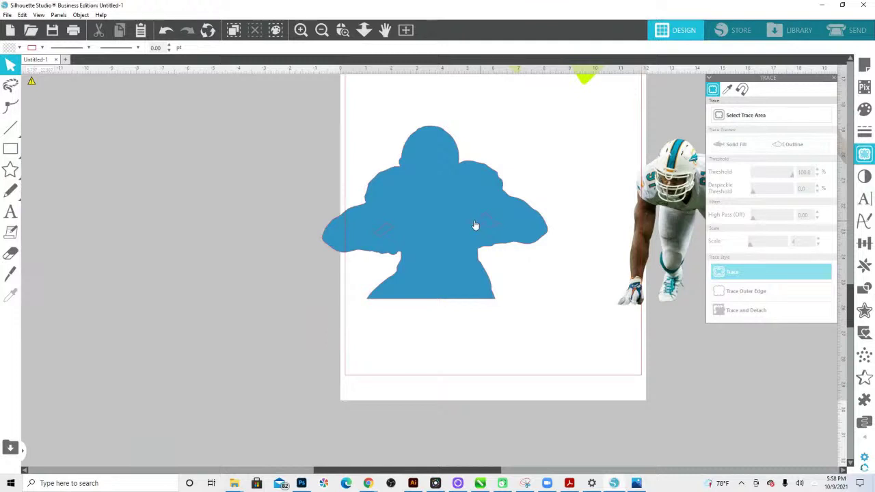
Step: Select the blue outline with both arm openings and make them a compound path
click(383, 235)
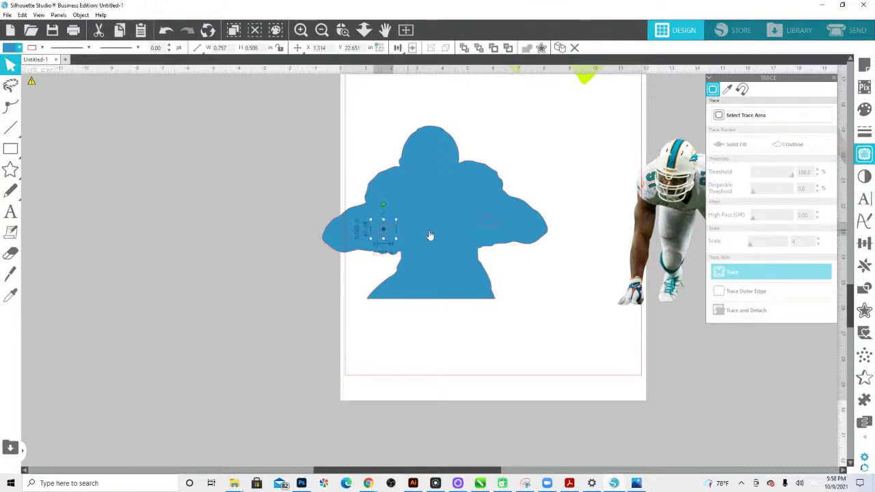
click(453, 207)
right_click(453, 207)
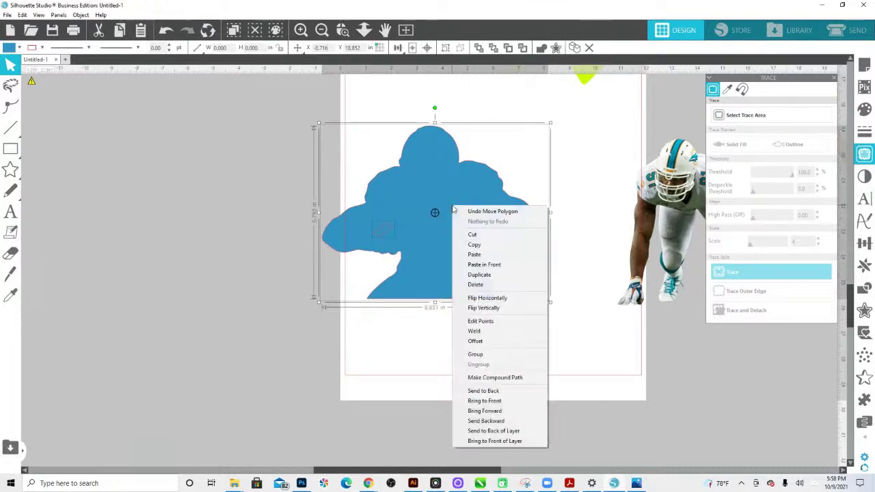
click(492, 377)
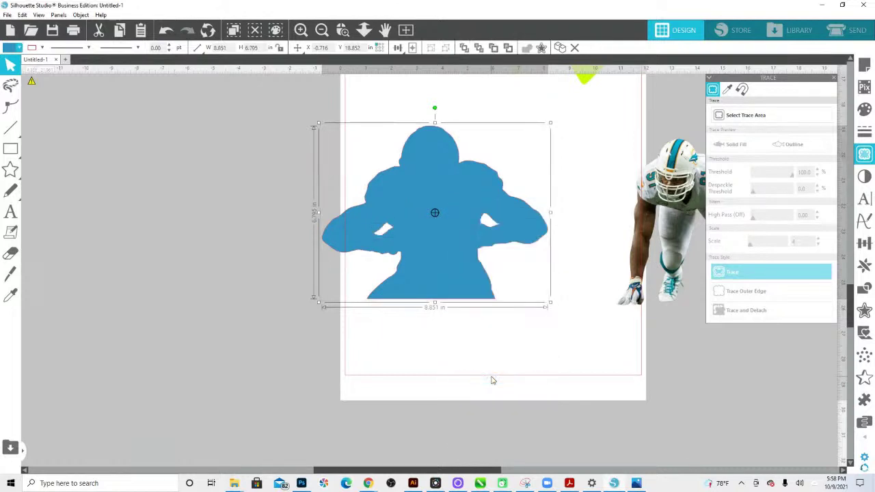
Step: Copy the flexing player's blue silhouette and set the original's fill to transparent
right_click(447, 176)
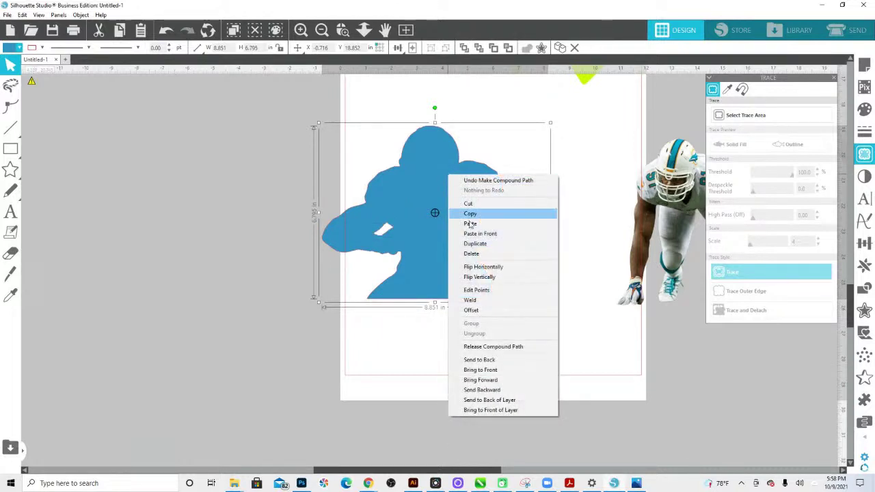
click(470, 216)
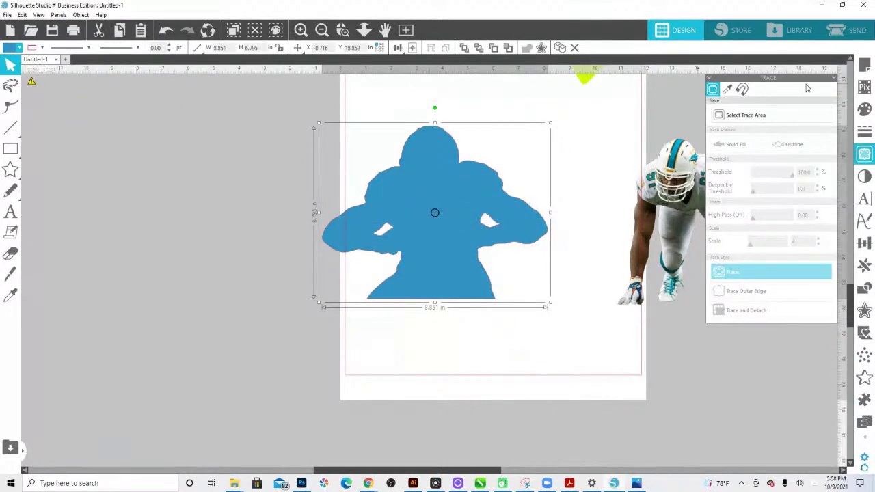
click(864, 109)
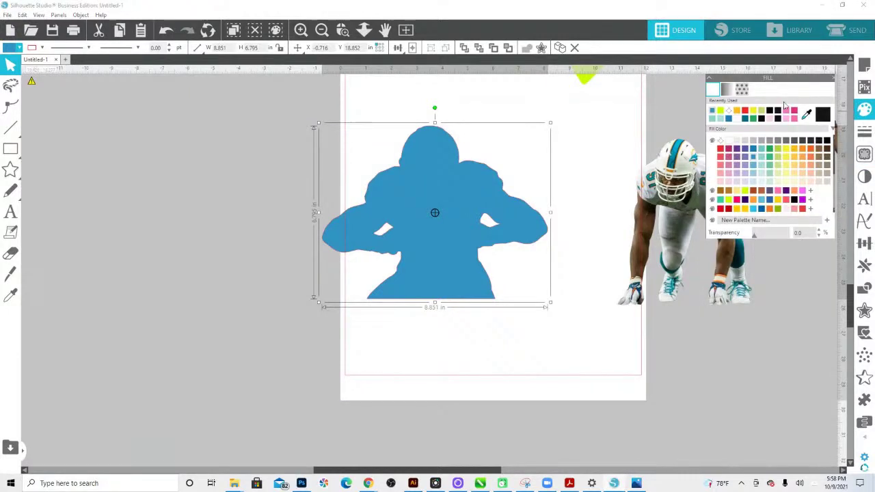
click(719, 141)
Step: Select the flexing player's transparent outline together with the image beneath it and crop them
click(501, 266)
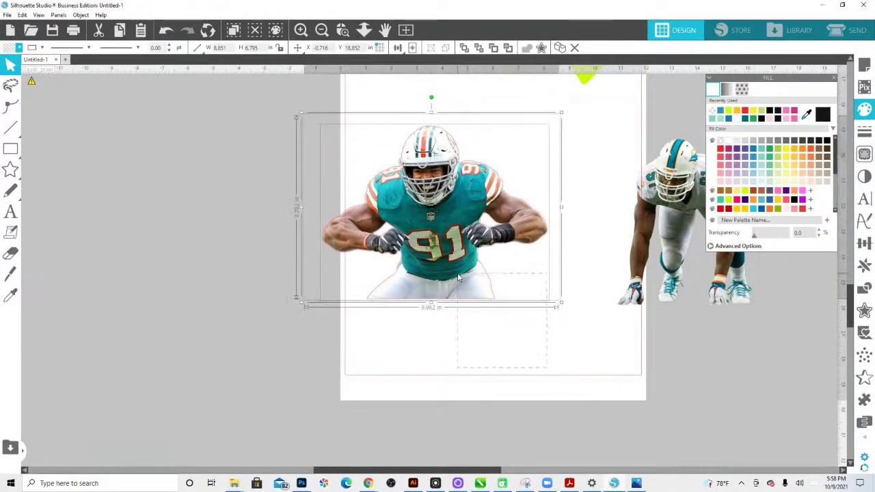
click(870, 312)
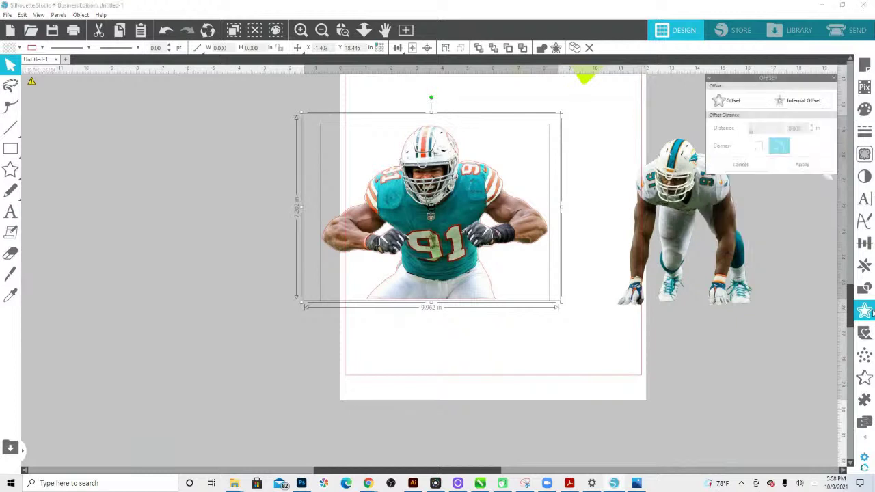
click(864, 287)
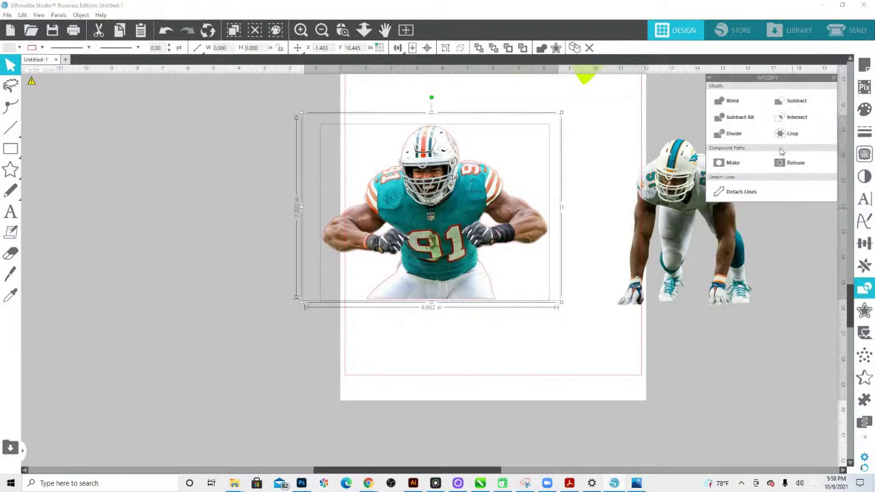
click(793, 134)
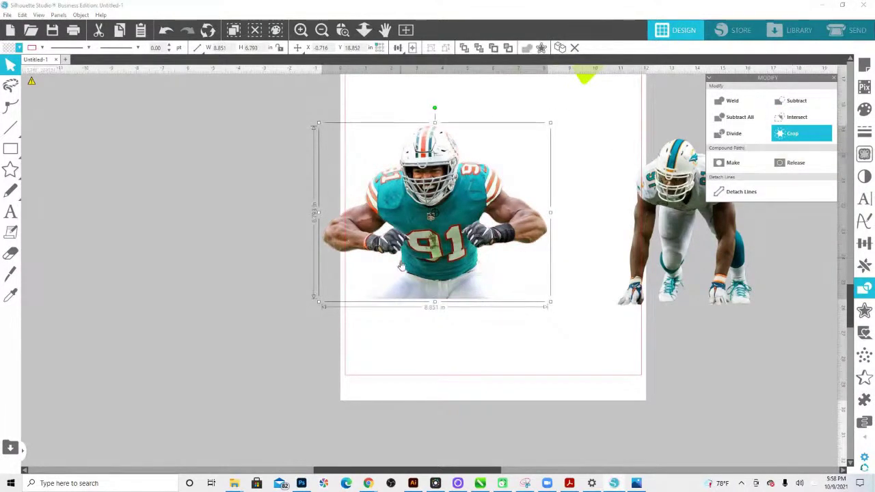
Step: Paste the blue silhouette in front of the cropped flexing player and match its fill to the lime green shape above
right_click(525, 219)
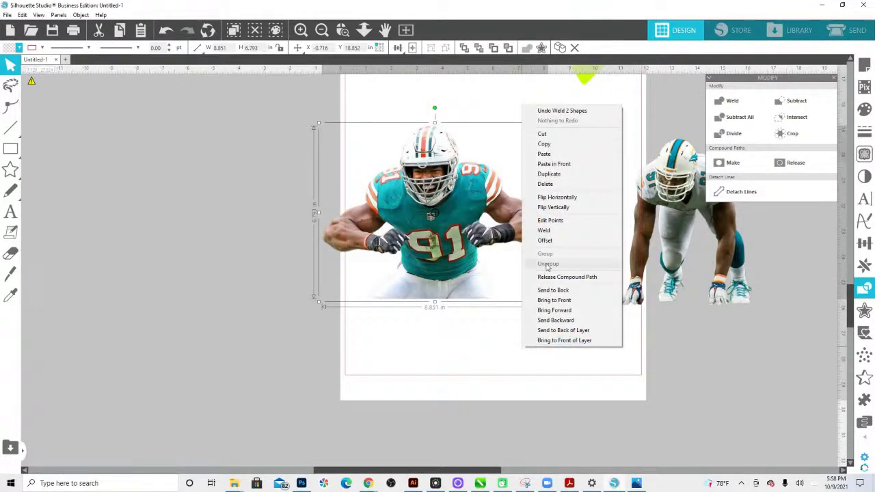
click(556, 164)
scroll(504, 230, up, 3)
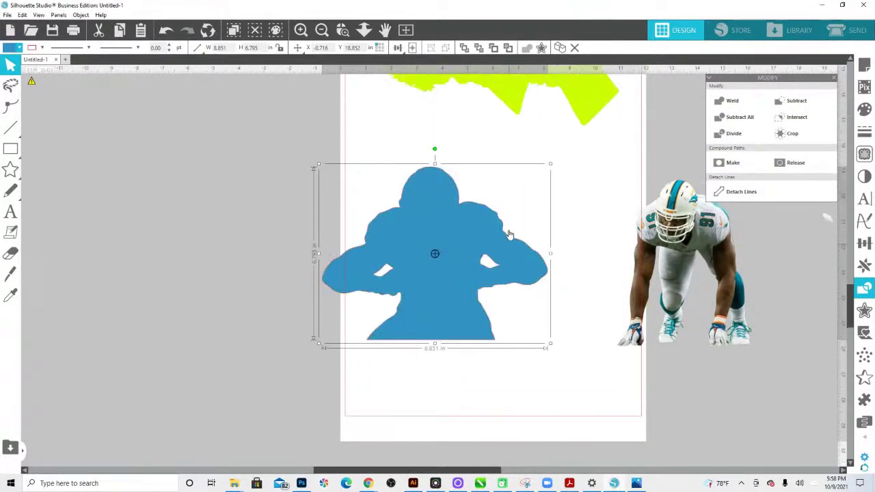
click(10, 295)
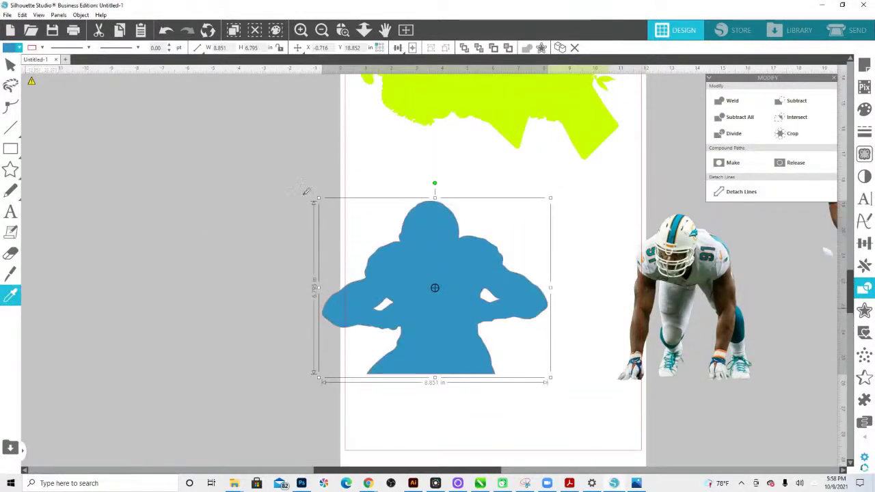
click(437, 106)
Step: Delete the crouching player image beside the page
scroll(692, 384, right, 5)
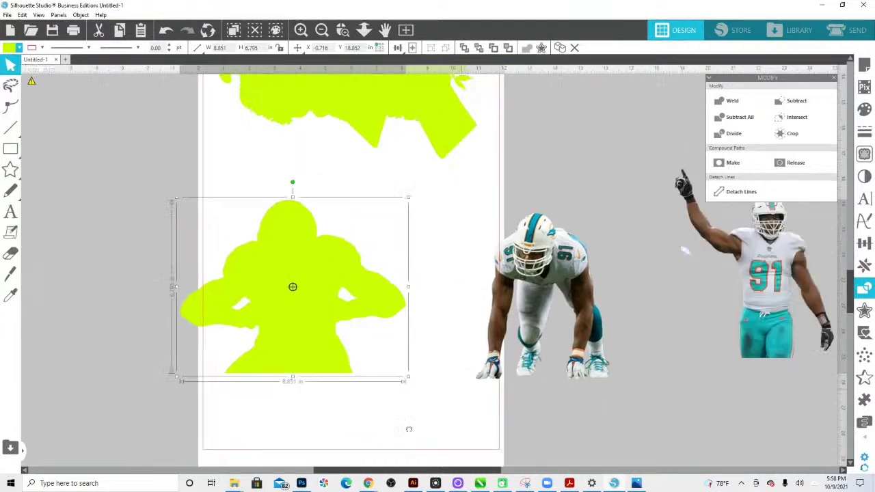
scroll(520, 369, up, 2)
click(359, 345)
scroll(386, 366, down, 1)
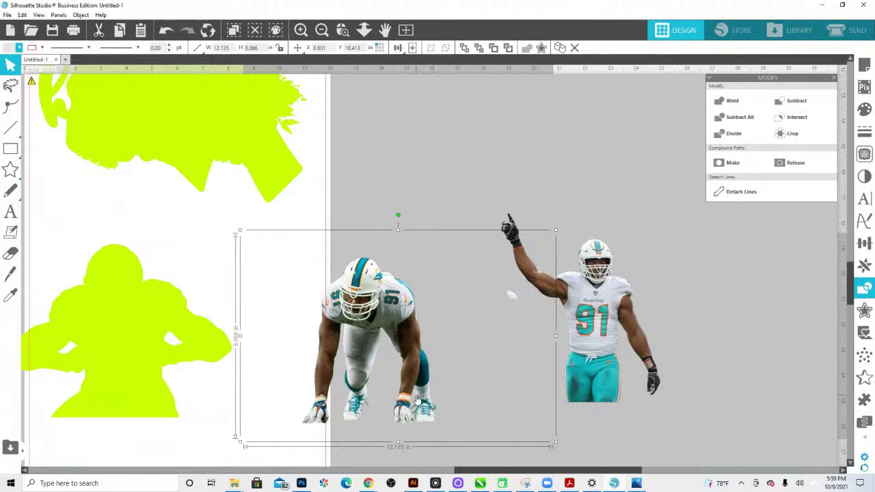
click(364, 30)
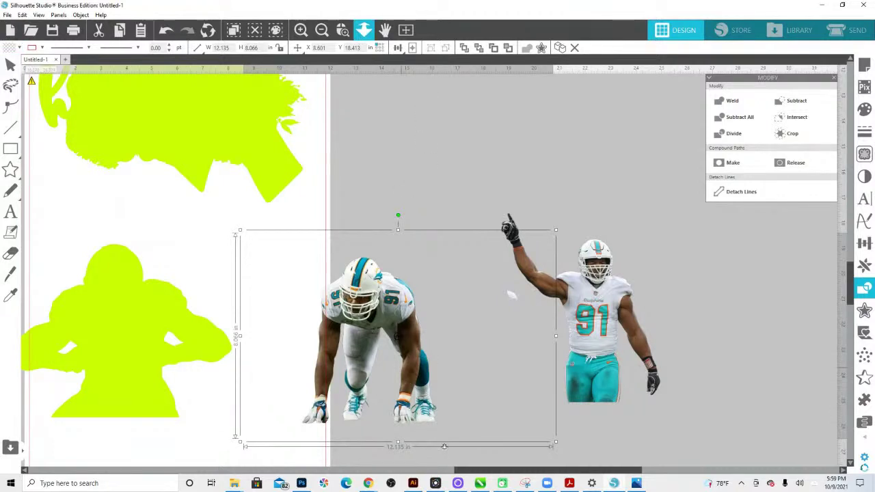
drag(445, 446, 404, 407)
scroll(405, 407, down, 1)
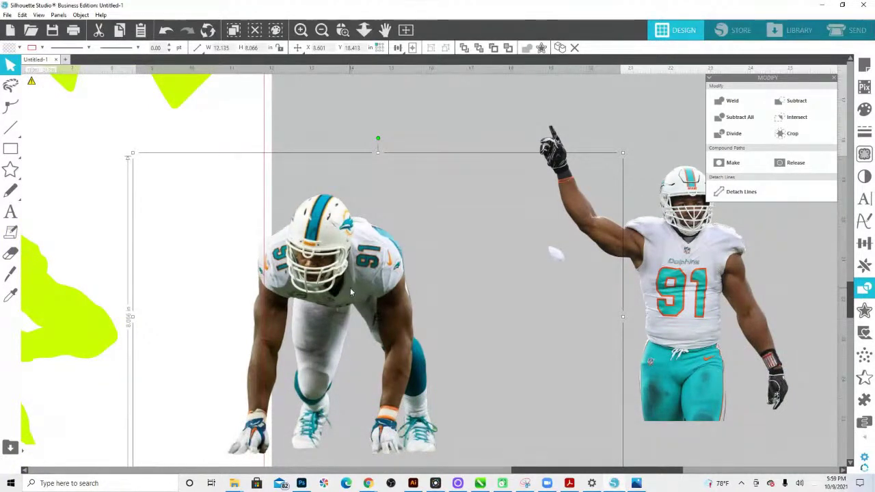
key(Delete)
Step: Set up a trace area around the pointing player image with a threshold of 100% and a scale of 4
drag(669, 279, 585, 282)
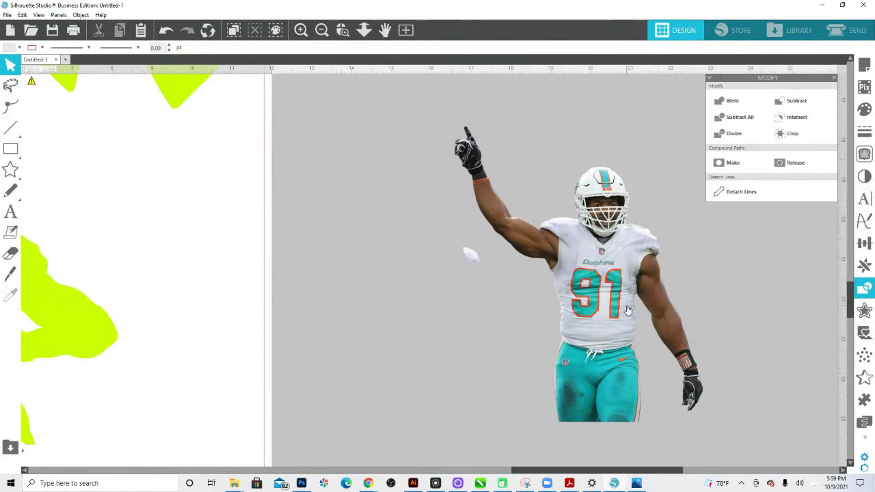
click(865, 153)
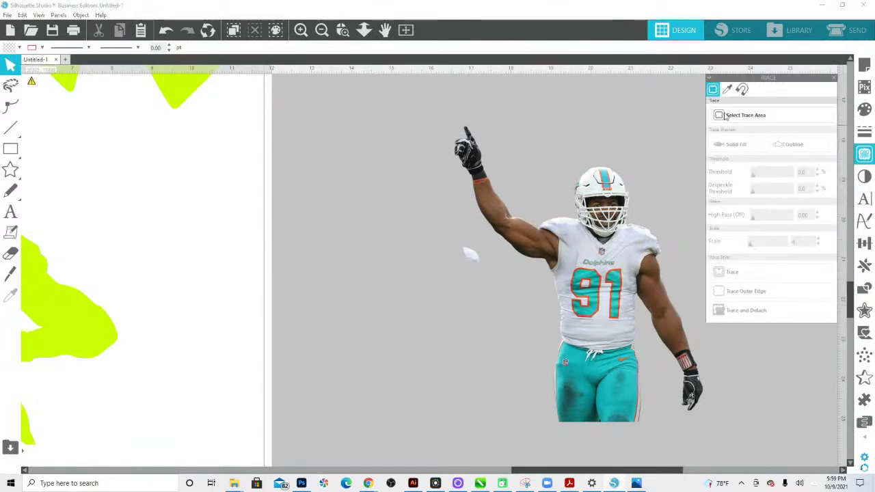
click(771, 115)
drag(433, 112, 734, 445)
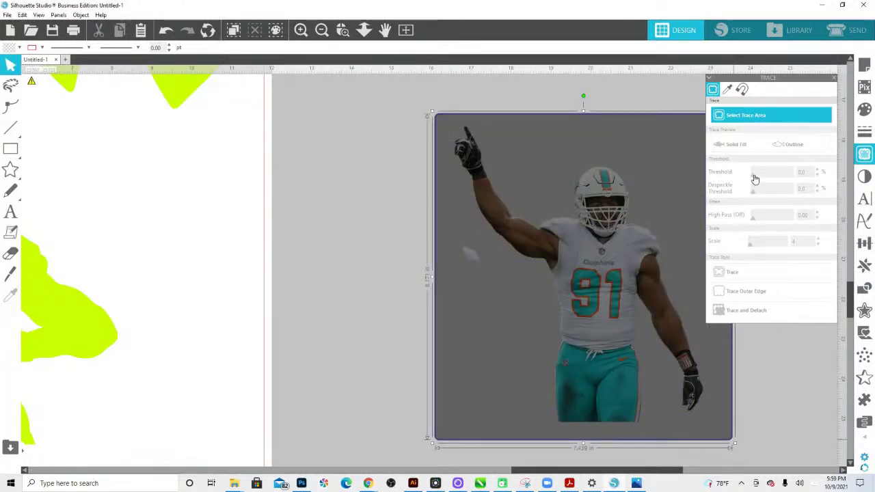
drag(755, 179, 794, 177)
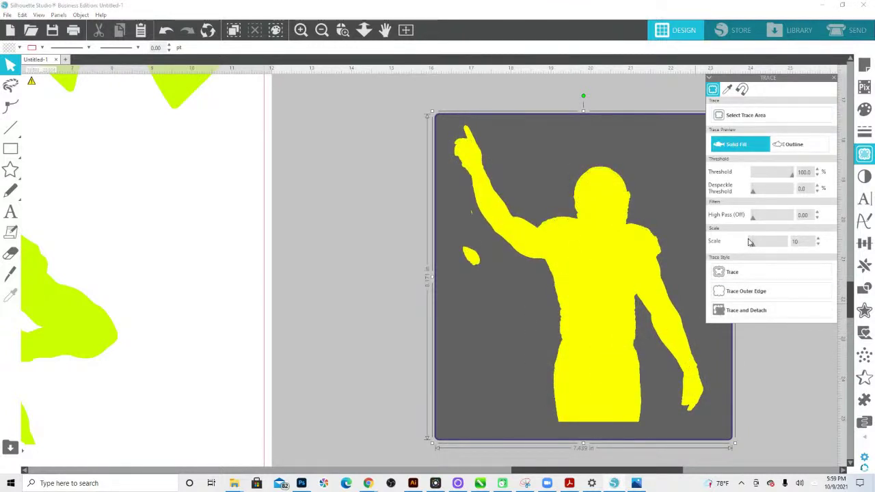
drag(753, 243, 718, 247)
Step: Apply the Trace and Detach style to the pointing player
click(757, 312)
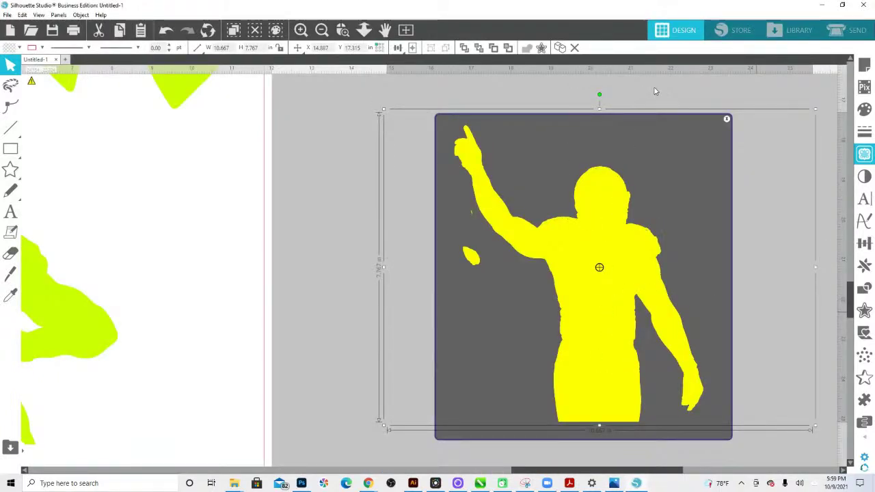
click(679, 93)
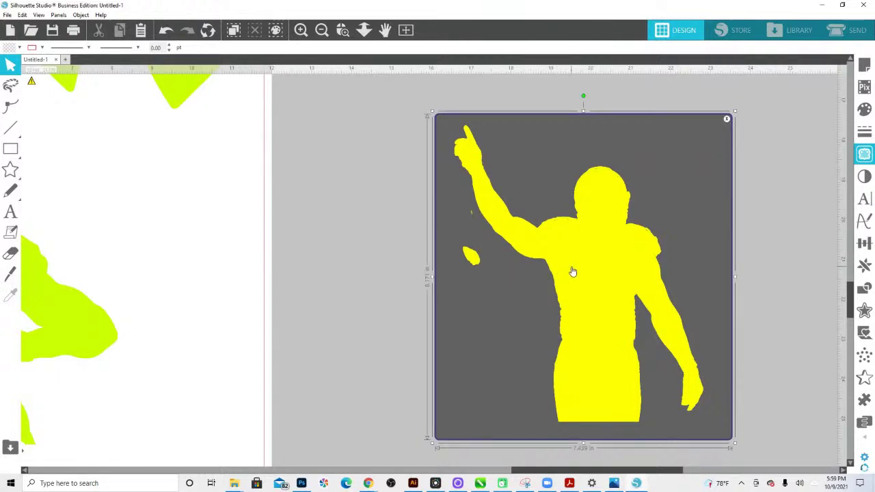
click(864, 155)
click(863, 156)
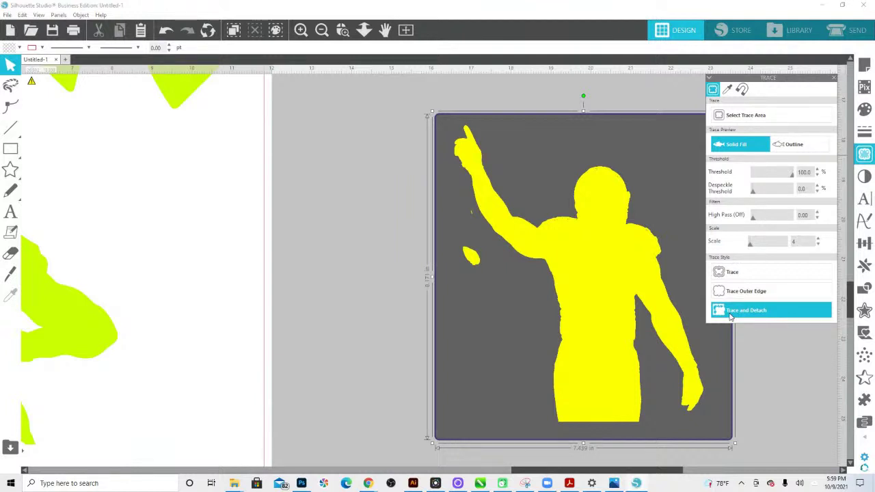
click(769, 300)
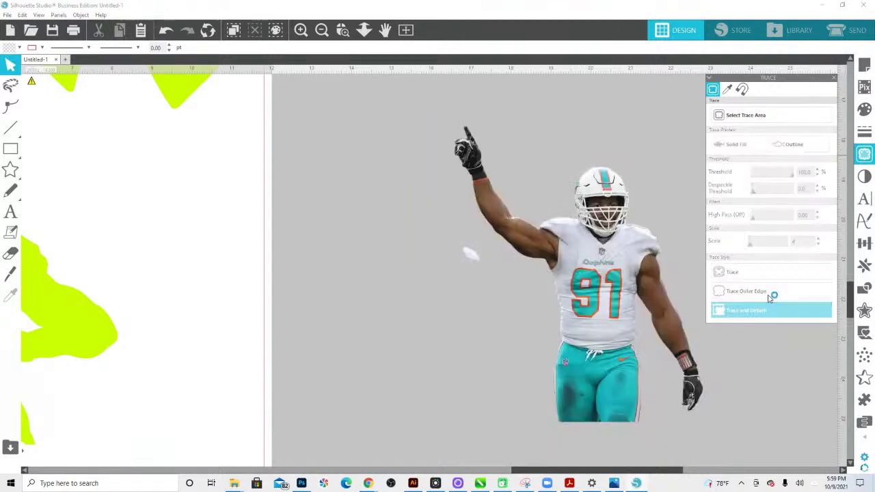
Step: Move the detached pointing player away from its source image and delete the leftover image remnants
mouse_move(675, 295)
mouse_down()
mouse_move(448, 238)
mouse_move(121, 331)
mouse_up()
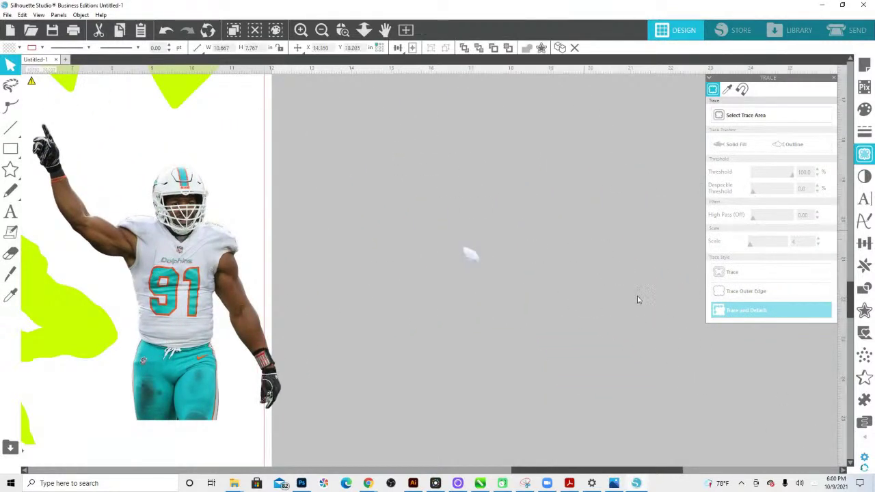
click(720, 433)
drag(415, 177, 410, 171)
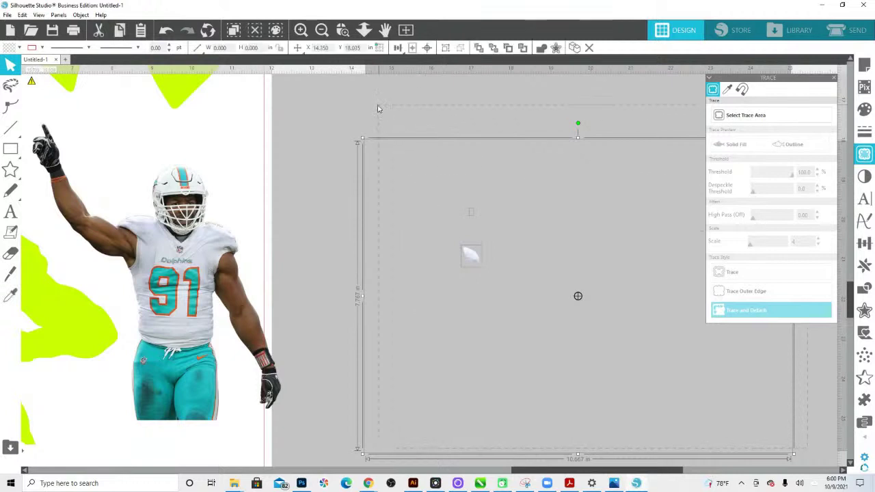
key(Delete)
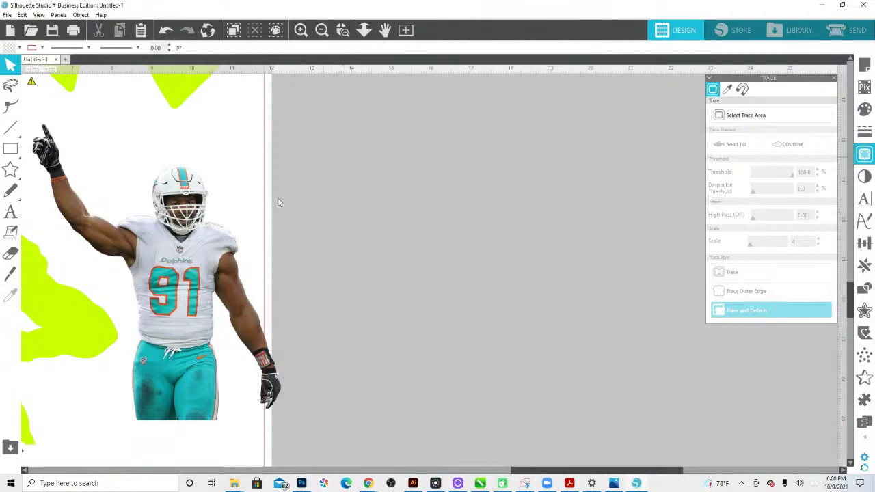
Step: Move the pointing player off the page, paste a copy in front of it and fill the copy with the same lime green
drag(208, 254, 447, 256)
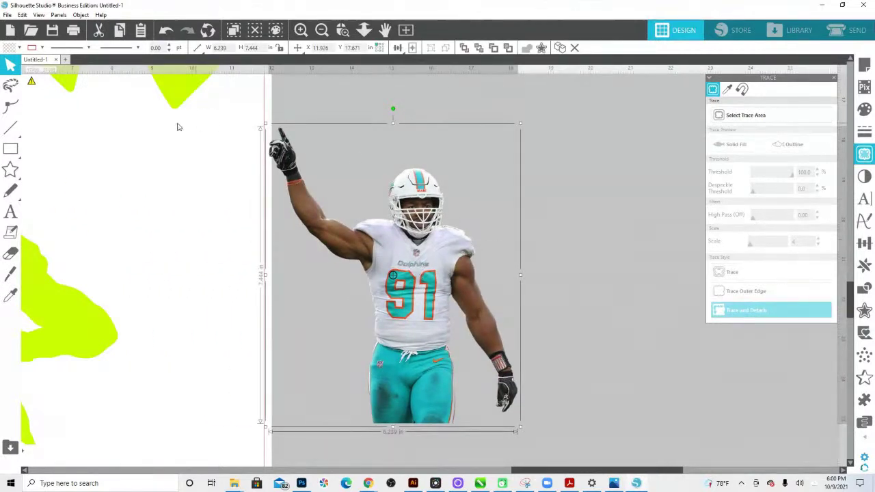
right_click(441, 245)
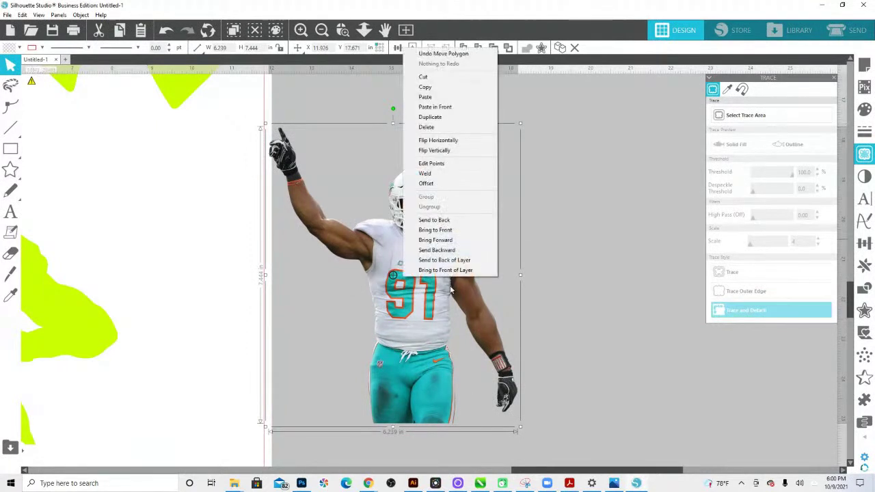
click(431, 89)
right_click(430, 257)
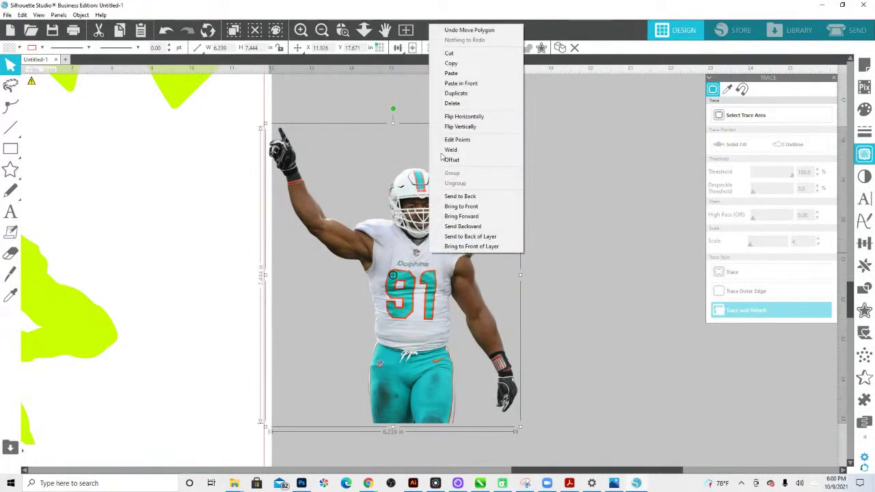
click(446, 82)
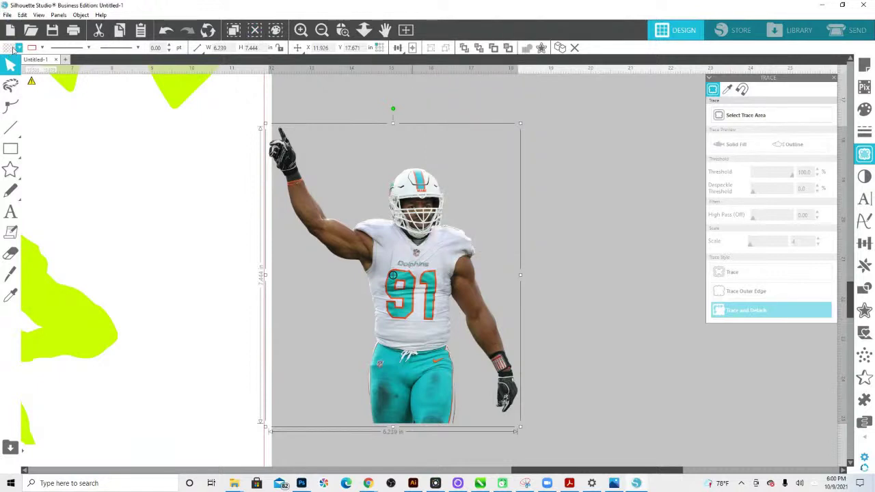
click(11, 294)
click(57, 301)
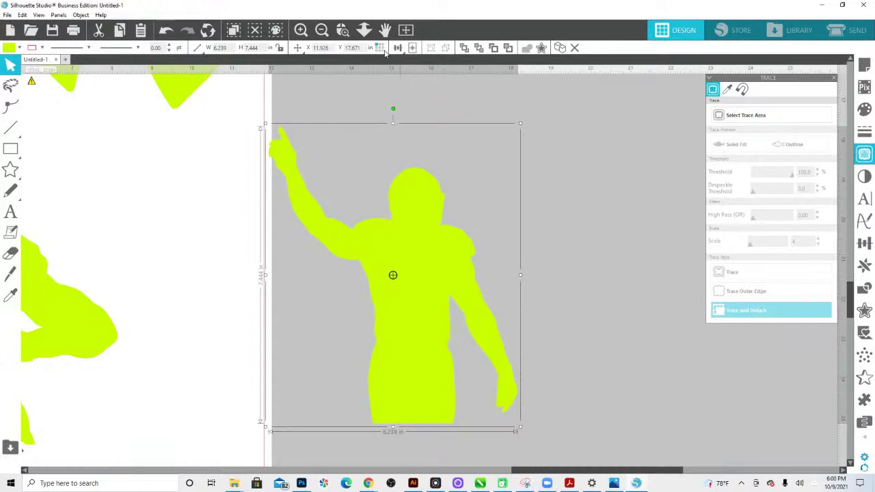
Step: Select the pointing player with its lime green copy and move them beside the flexing player, to about X 5.57 in, Y 19.27 in
click(364, 29)
drag(371, 82, 359, 170)
drag(446, 194, 335, 307)
key(Escape)
click(262, 294)
drag(262, 294, 246, 312)
click(344, 267)
drag(344, 267, 337, 279)
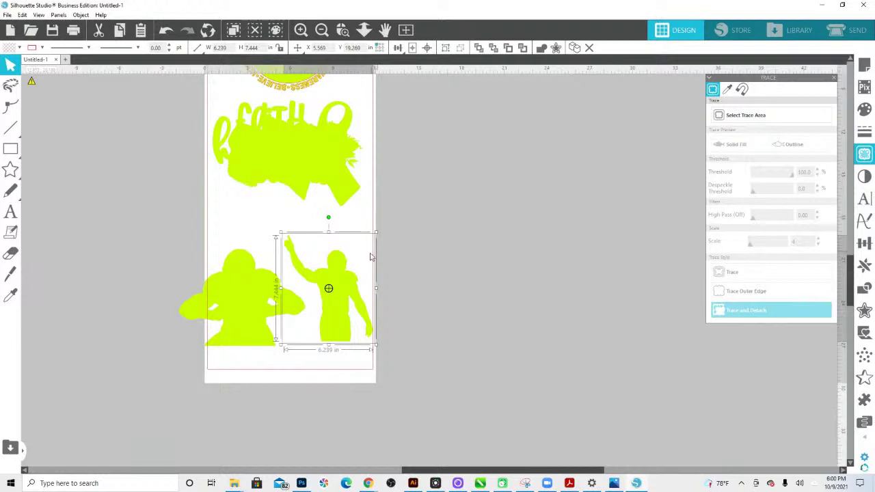
Step: Match the round design's backing shape and its ring of lettering to the colour style of the lime green faith shape
scroll(342, 286, up, 3)
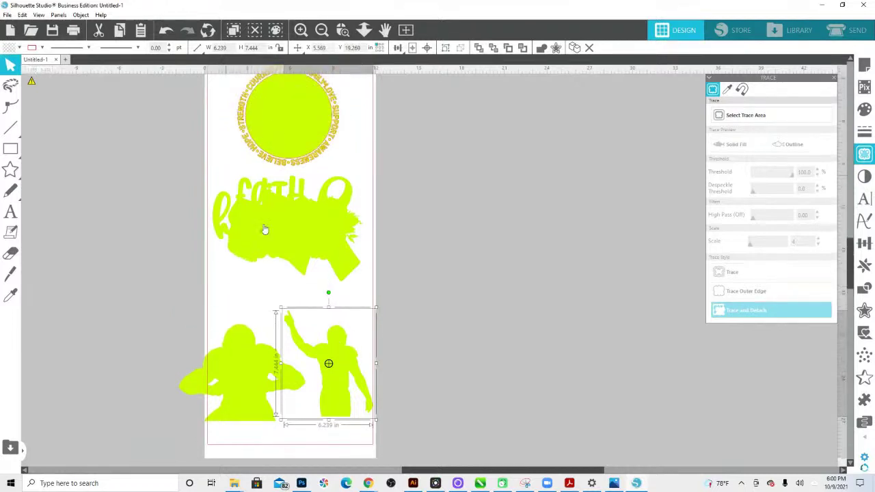
click(289, 135)
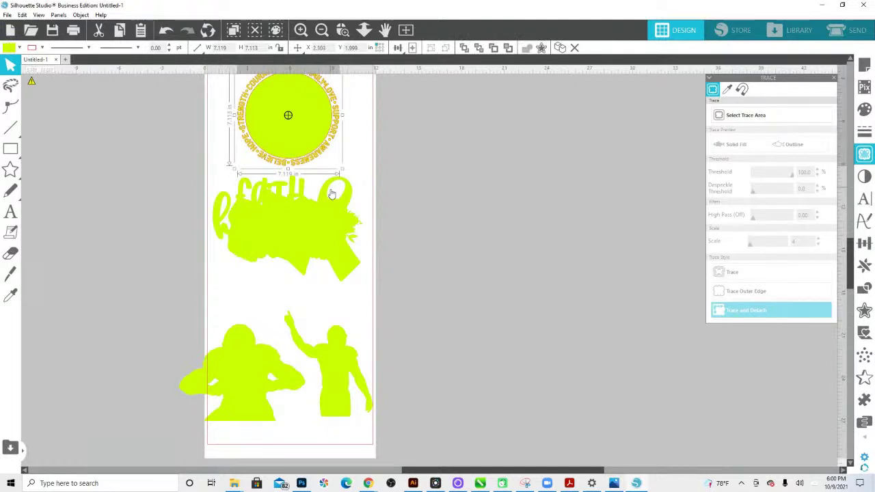
key(i)
click(317, 226)
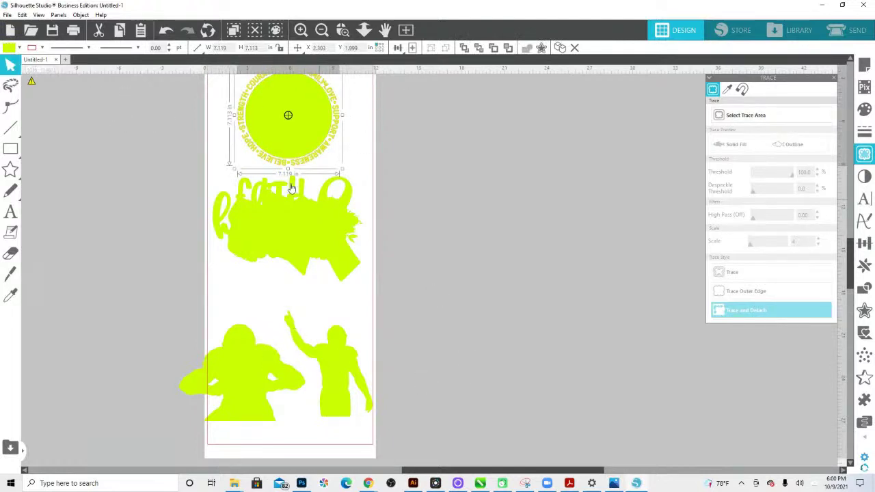
Step: Move the flexing player with its lime green copy up beneath the faith design, to about X -0.01 in, Y 16.39 in
click(8, 15)
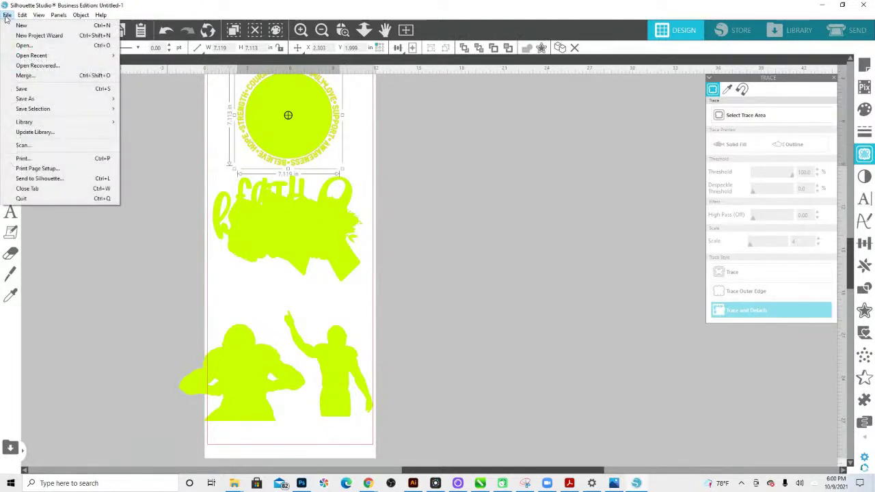
click(320, 351)
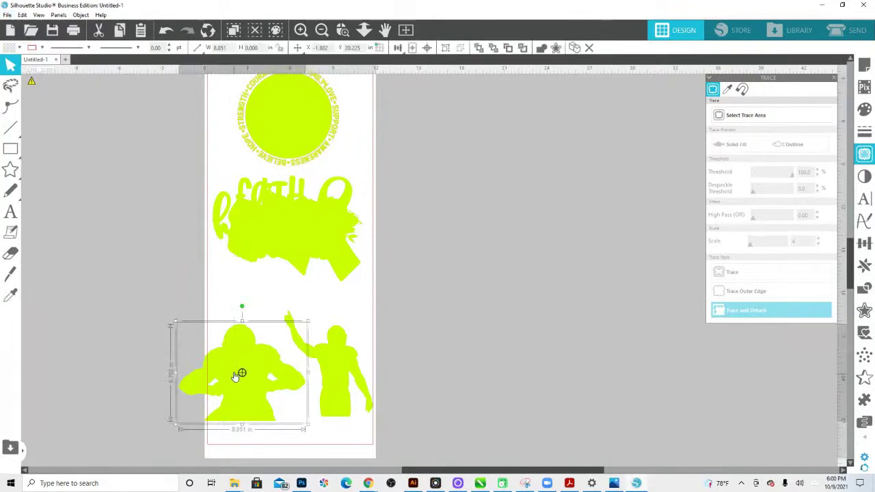
drag(237, 371, 266, 318)
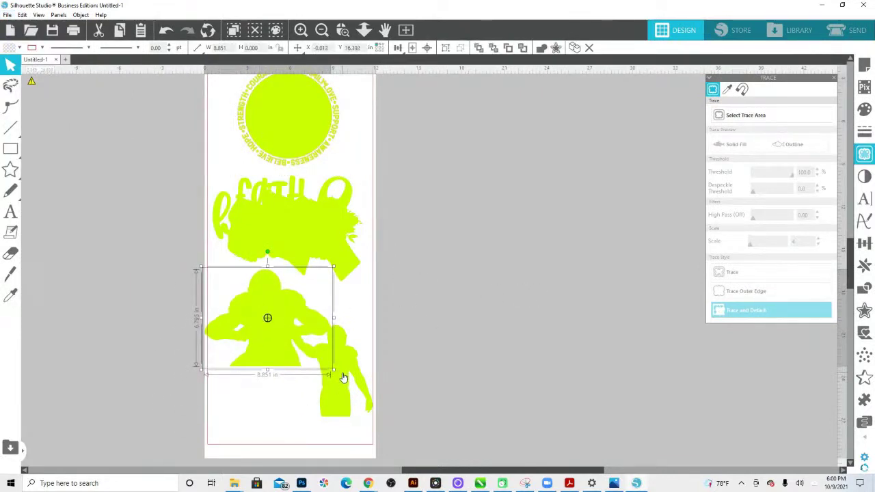
Step: Move the pointing player together with its lime green copy down below the flexing player, to about X 5.60 in, Y 22.02 in
drag(341, 376, 346, 395)
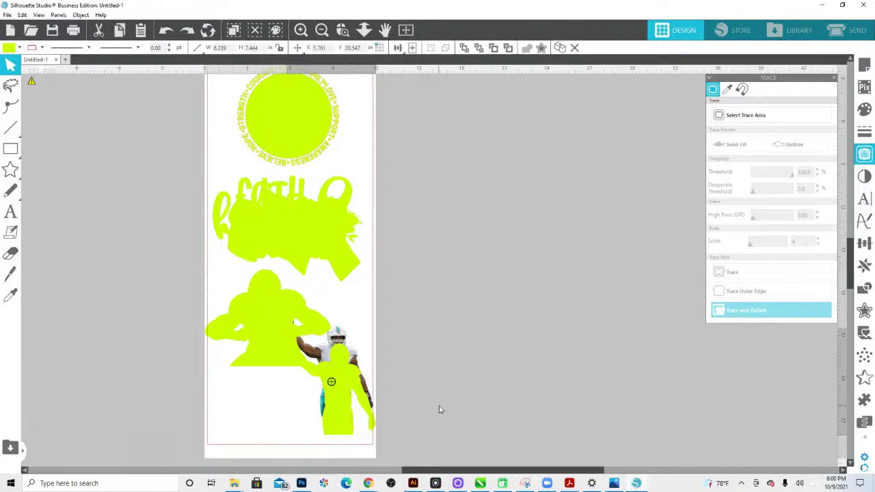
key(ctrl+z)
click(409, 386)
drag(346, 369, 347, 411)
Step: Select the round, faith and flexing player designs together and shift them inside the cut border, to about X 0.31 in, Y 0.37 in
scroll(347, 412, up, 2)
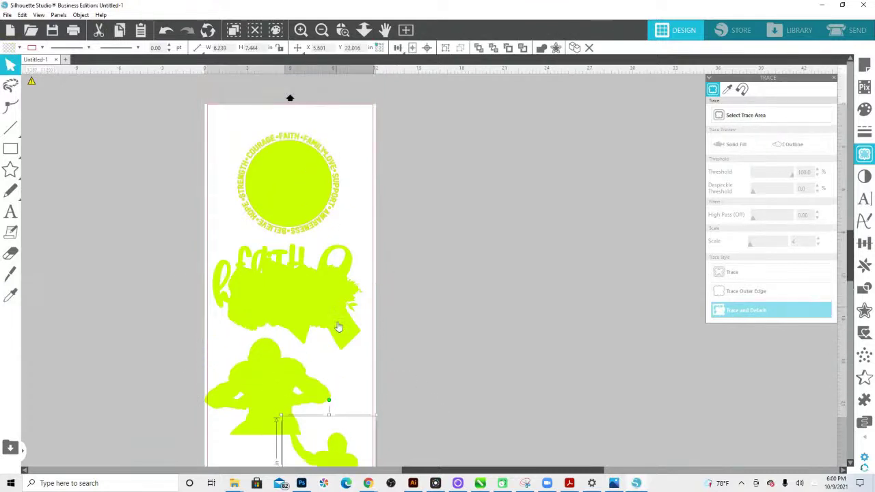
drag(447, 329, 284, 131)
scroll(311, 173, up, 2)
scroll(311, 172, up, 2)
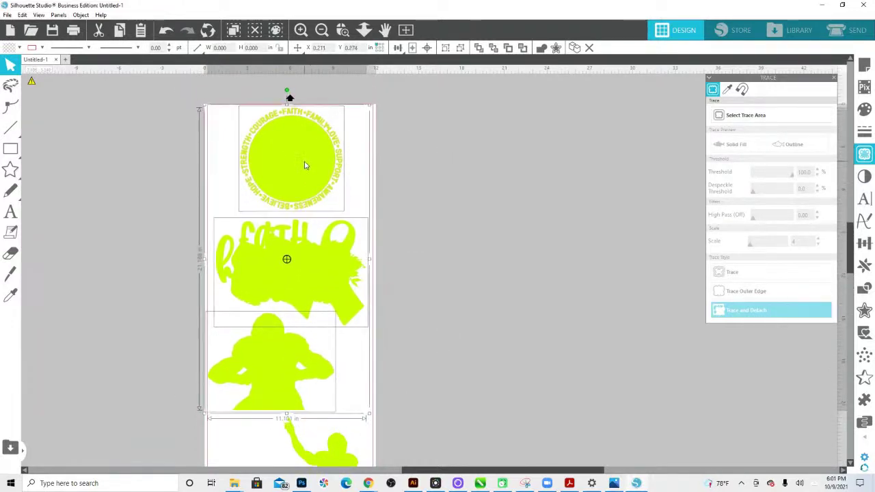
scroll(415, 189, down, 5)
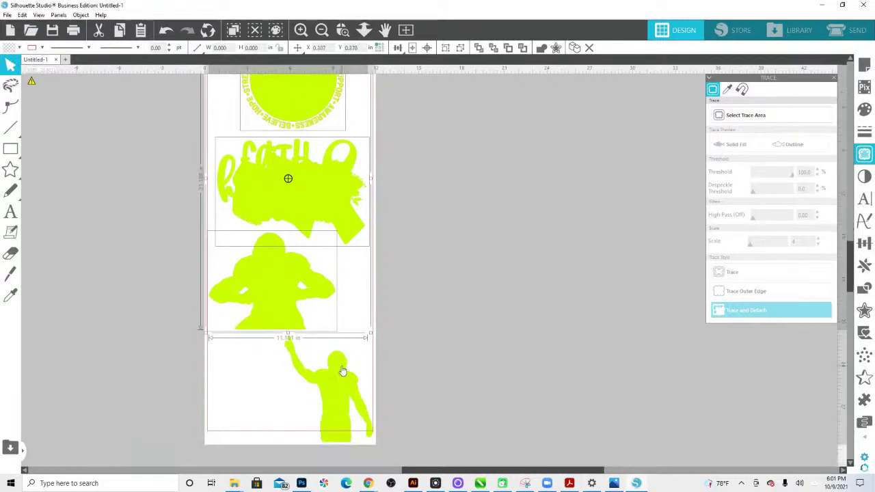
Step: Save the design to the SILaholicsAcademy (Z:) drive as "CutContour live Demo 10.9" in Silhouette Studio V3 format
click(6, 14)
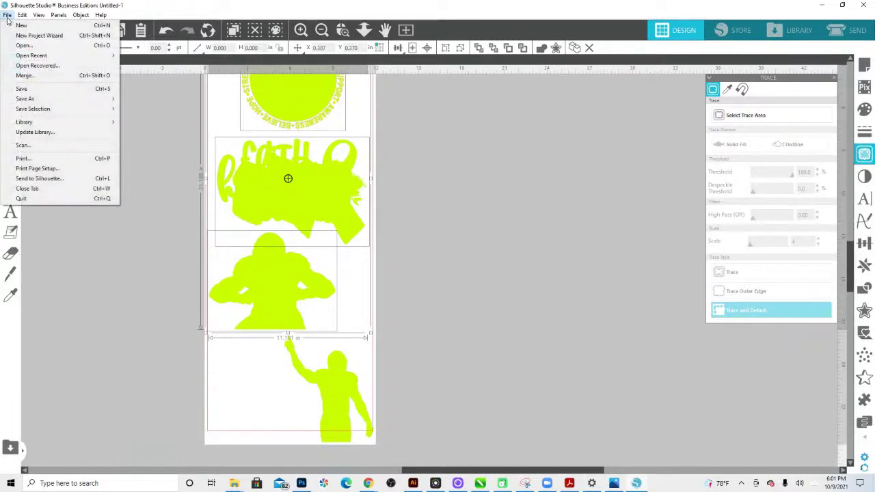
mouse_move(62, 98)
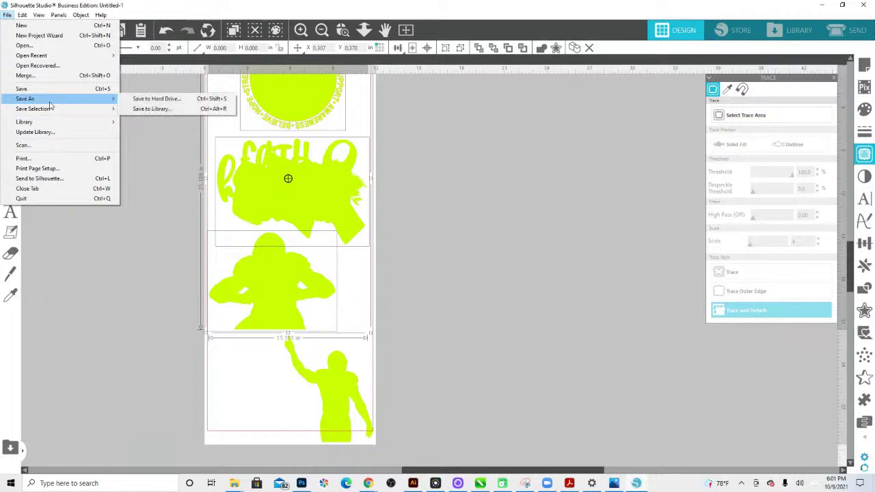
click(146, 101)
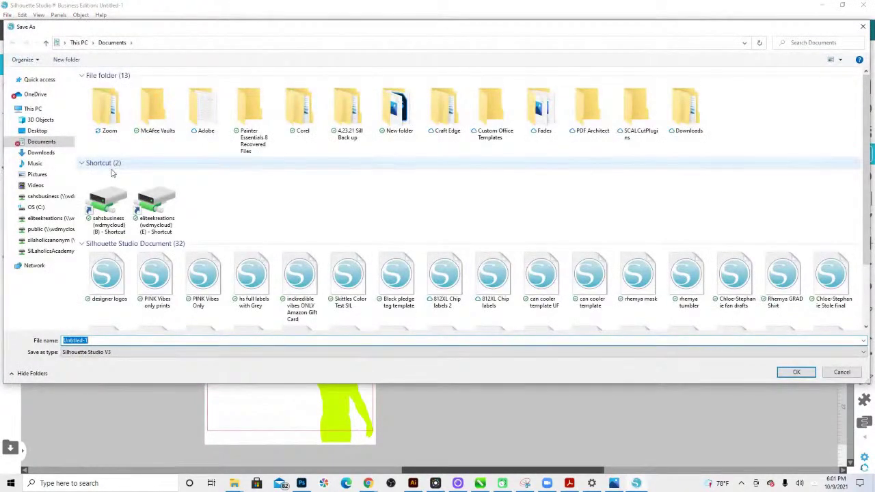
text(Cu)
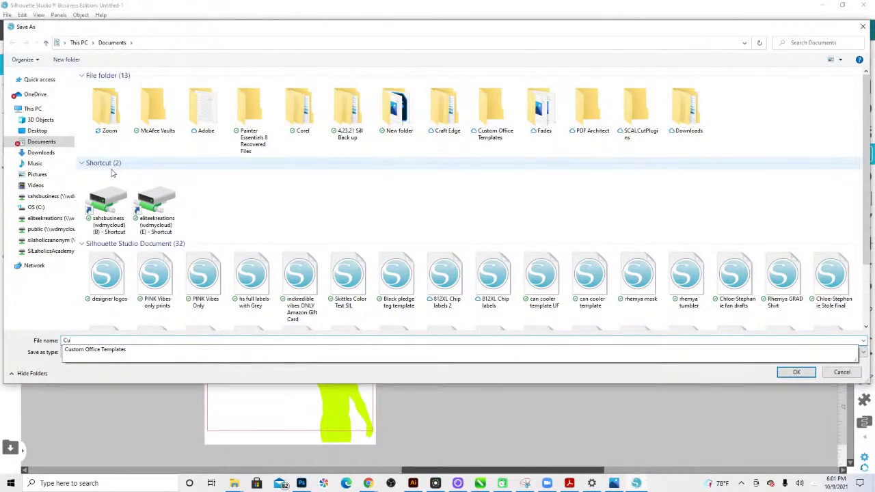
text(tCon)
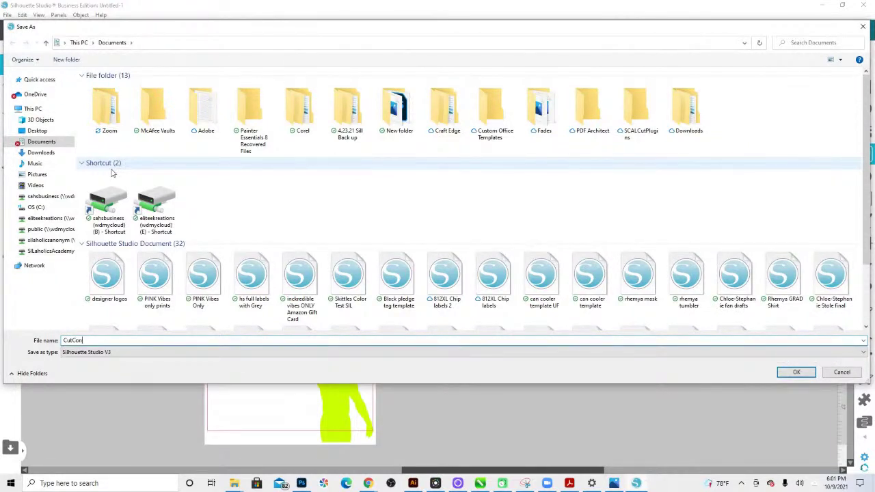
text(tour live Demo 10.9)
click(54, 252)
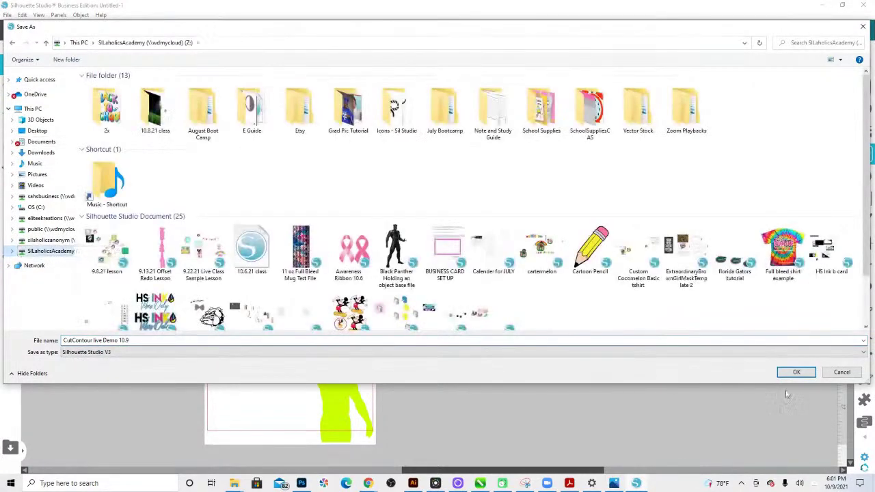
click(800, 378)
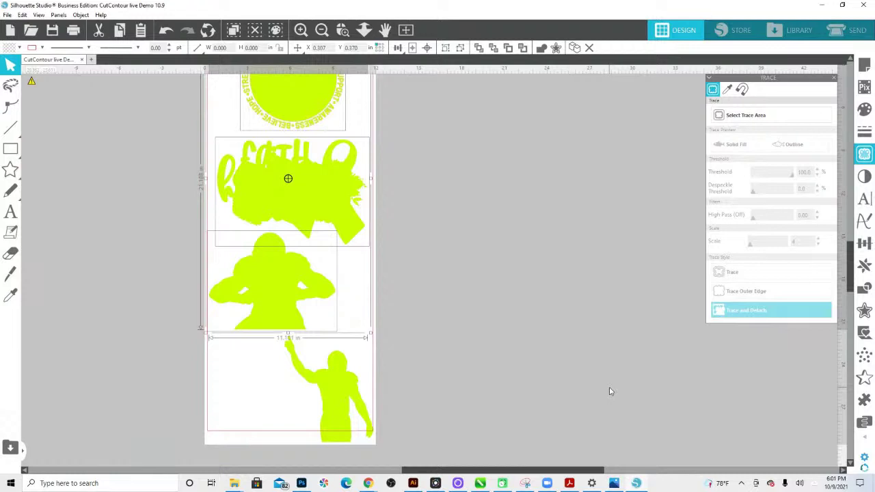
click(413, 483)
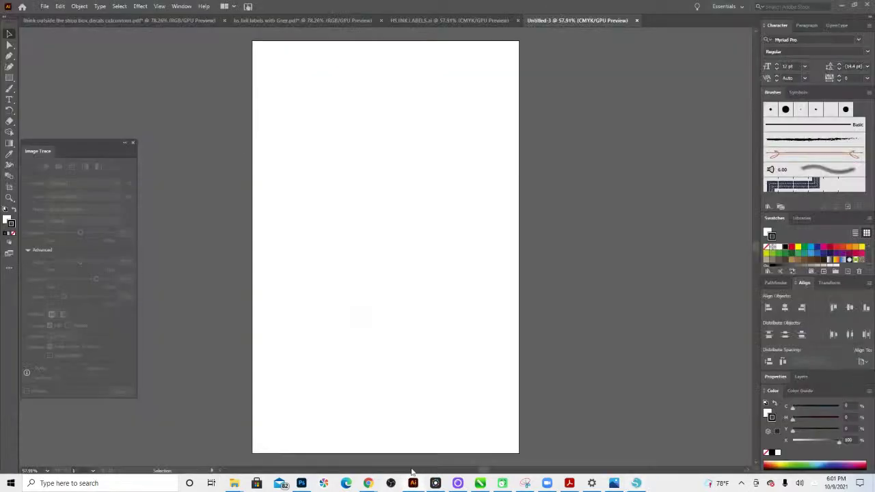
click(42, 6)
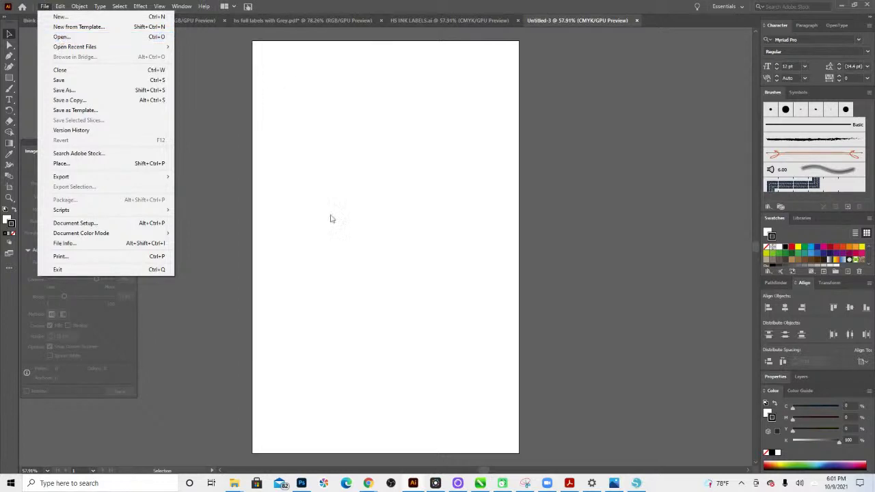
click(637, 483)
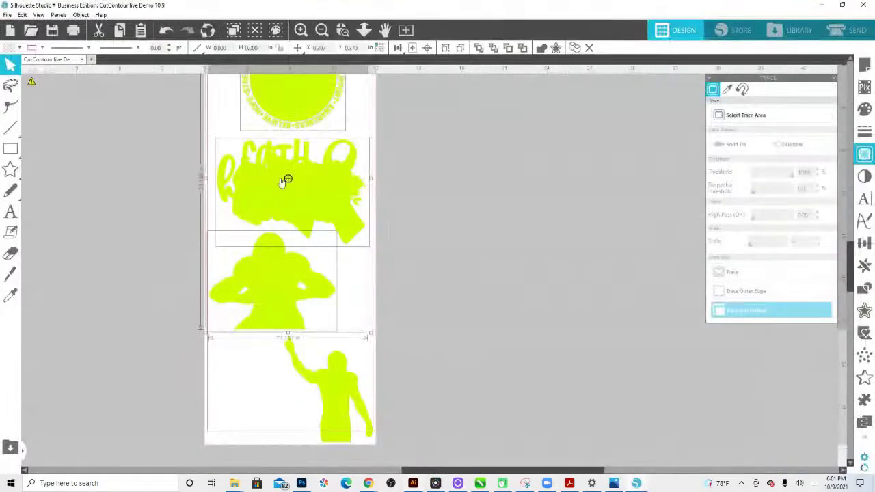
Step: Save a Portable Document Format version of the design under the same file name on the SILaholicsAcademy (Z:) drive
click(7, 15)
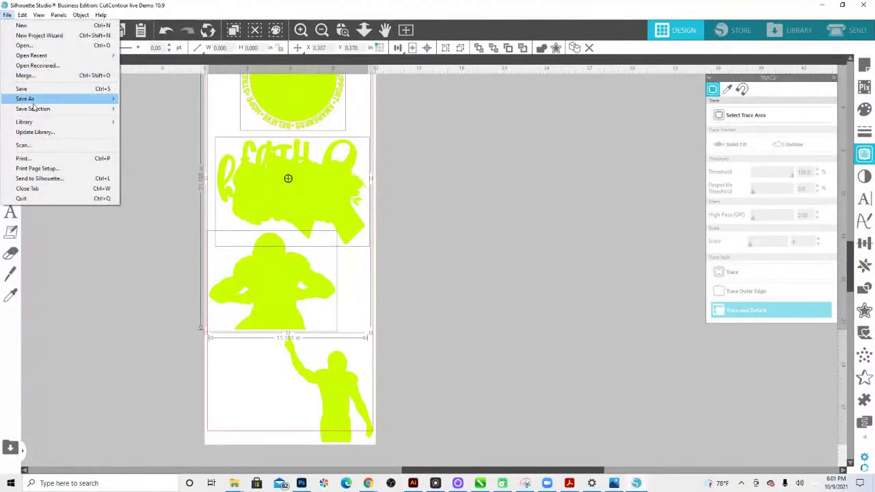
mouse_move(34, 101)
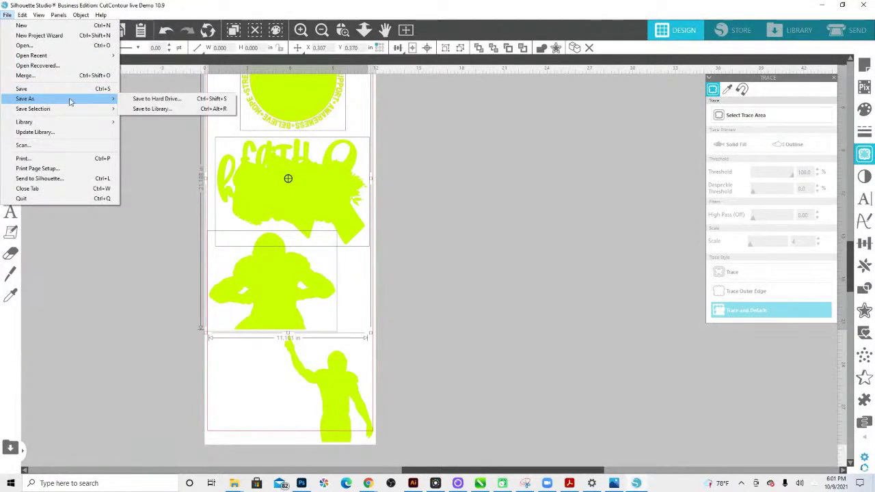
click(157, 99)
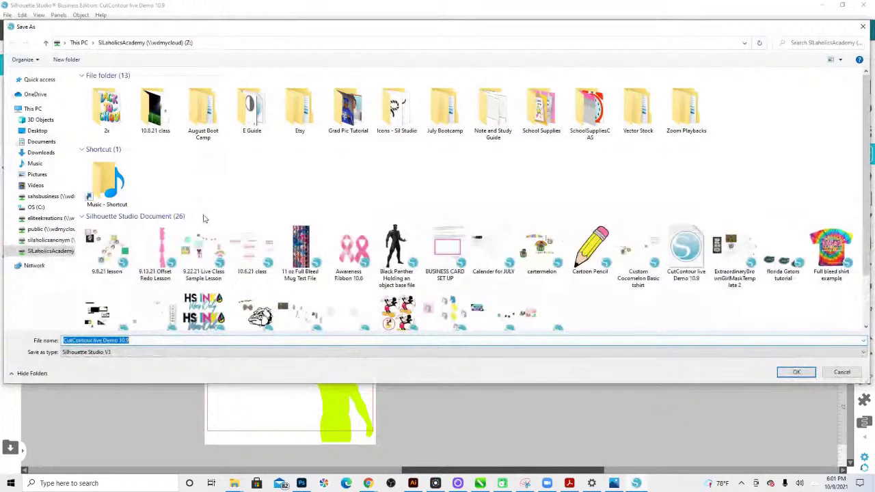
click(75, 352)
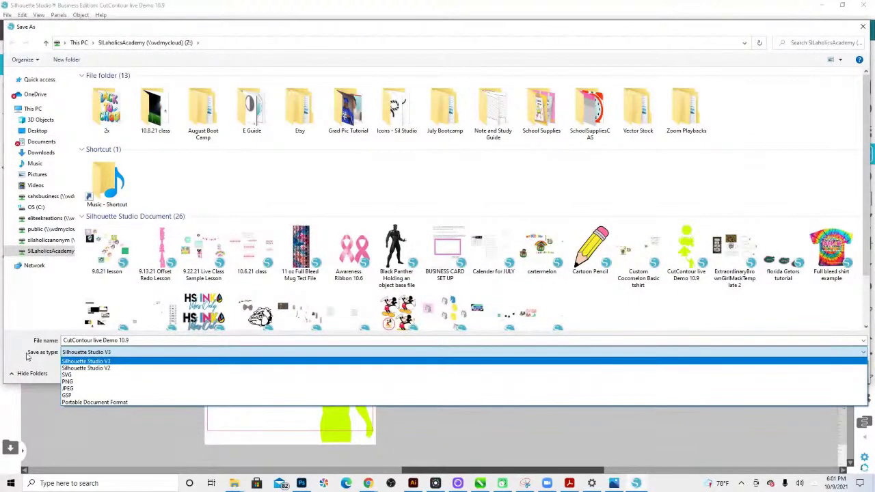
click(78, 403)
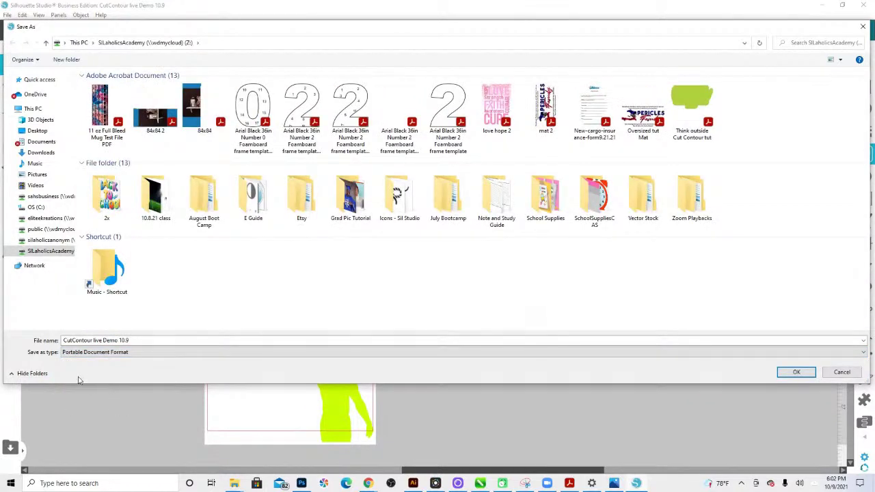
click(796, 373)
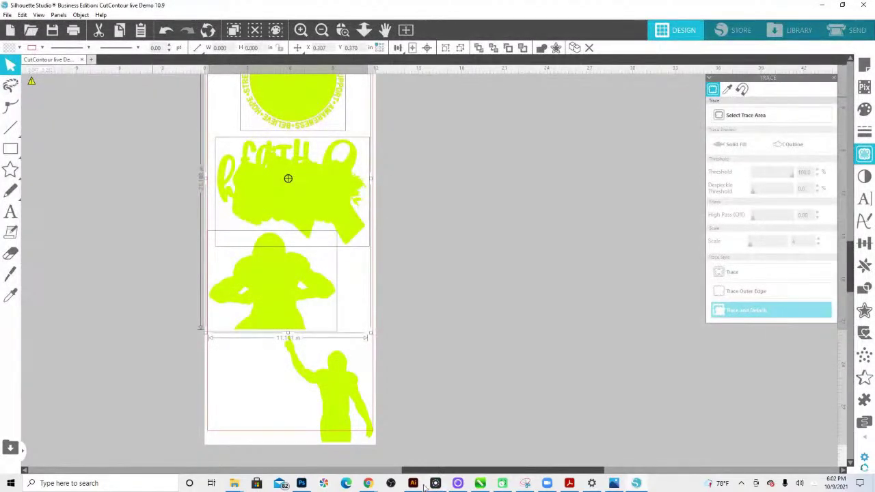
Step: Switch to Adobe Illustrator and open the PDF "CutContour live Demo 10.9" from the recent files
click(413, 483)
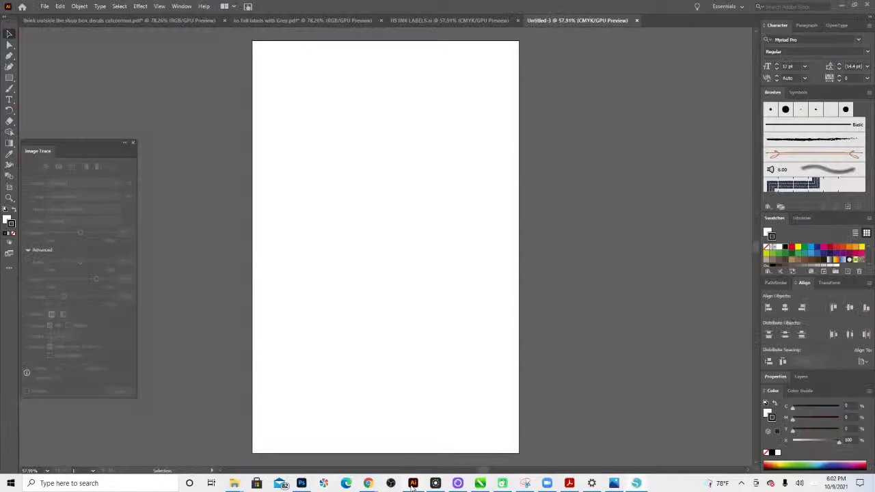
click(44, 6)
click(58, 33)
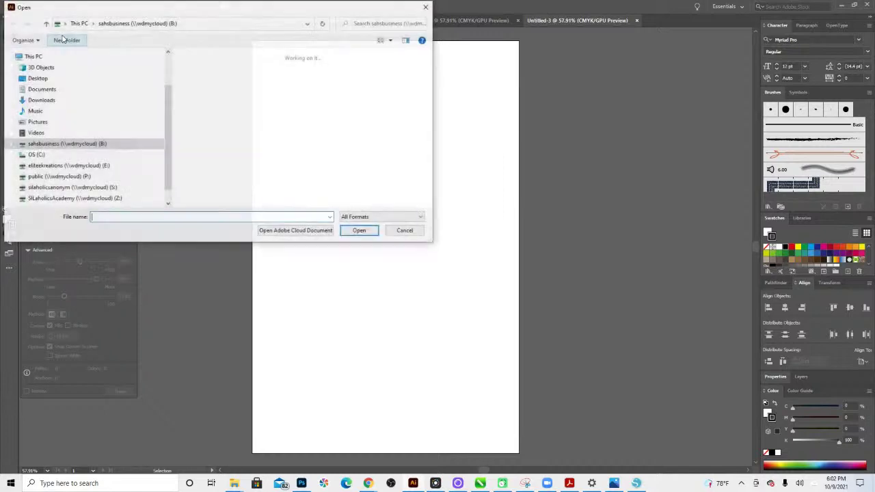
scroll(72, 102, up, 2)
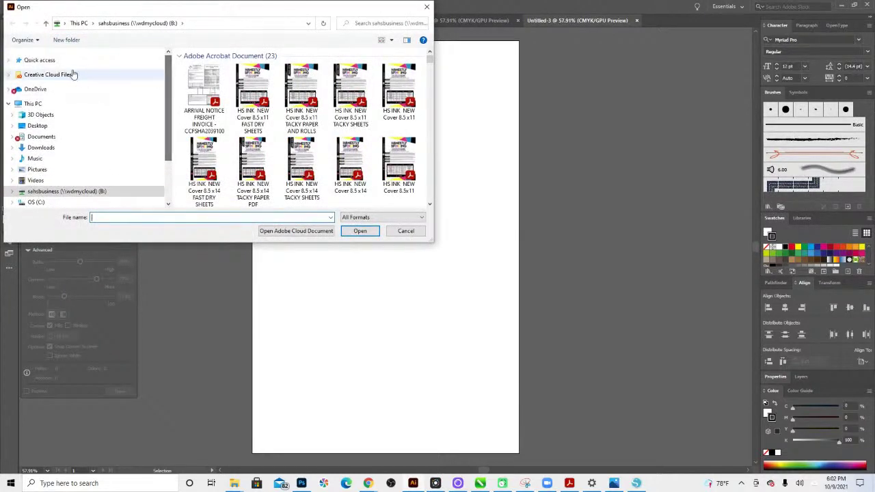
click(62, 61)
scroll(246, 136, down, 2)
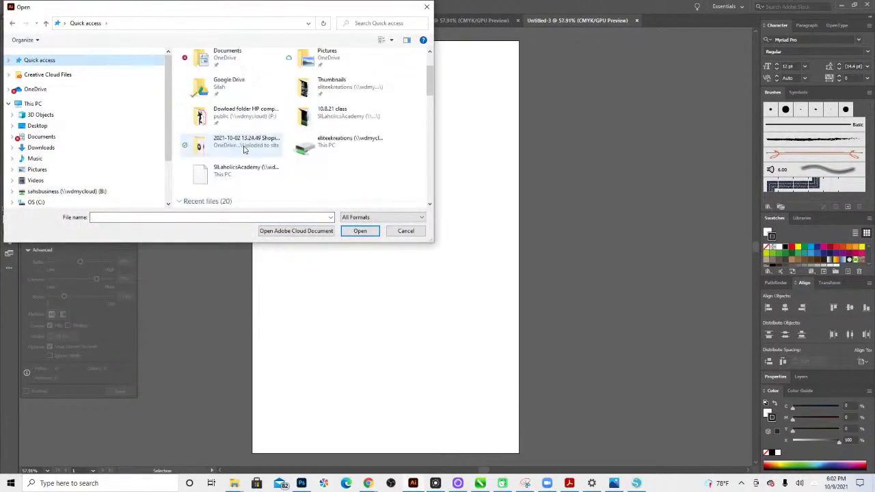
scroll(244, 149, down, 3)
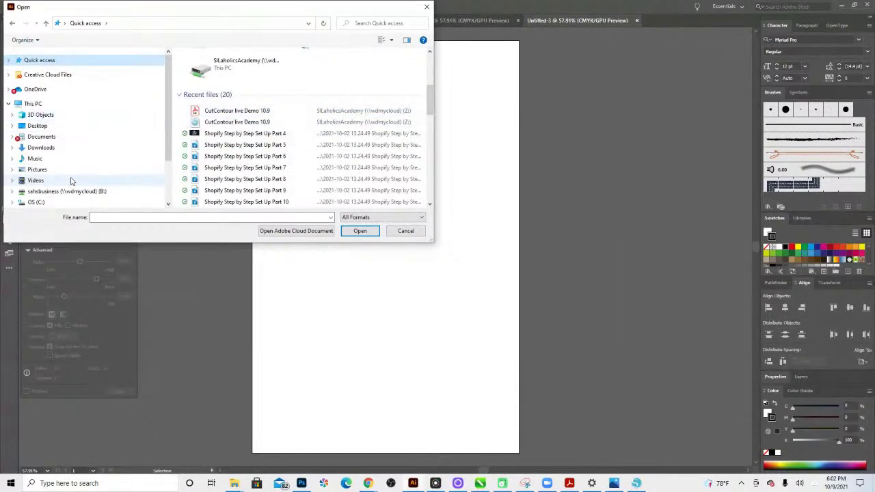
click(233, 113)
click(360, 230)
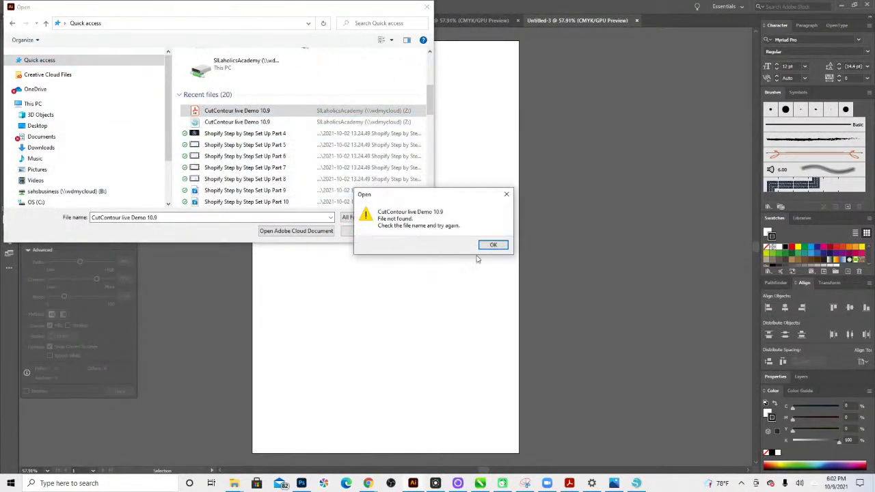
click(493, 244)
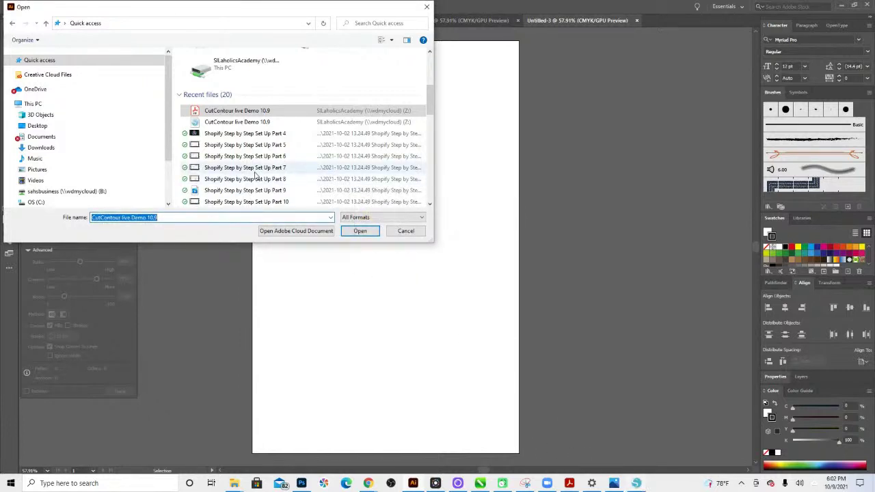
click(638, 483)
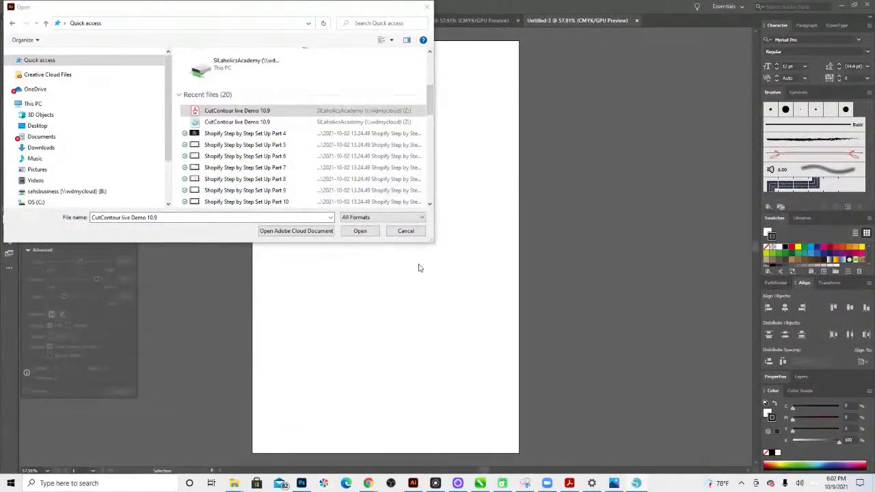
click(359, 231)
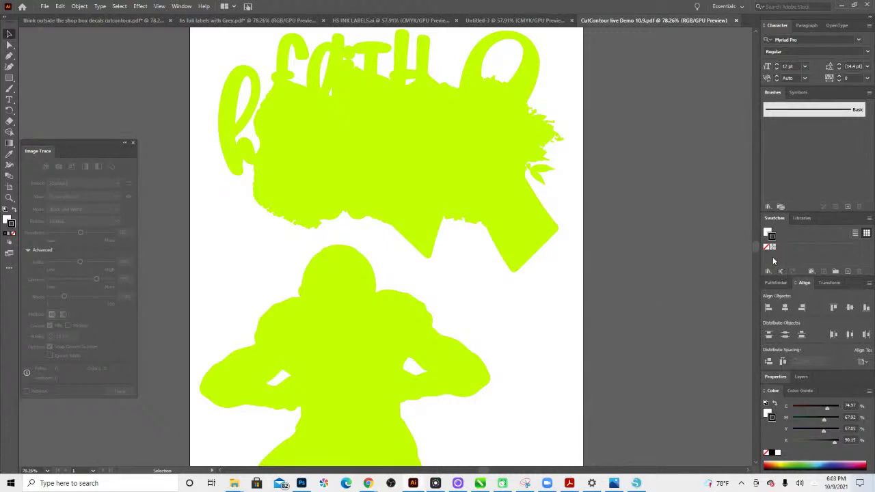
Step: Compare the swatches of the Untitled-3 document with those of the opened CutContour PDF
click(497, 20)
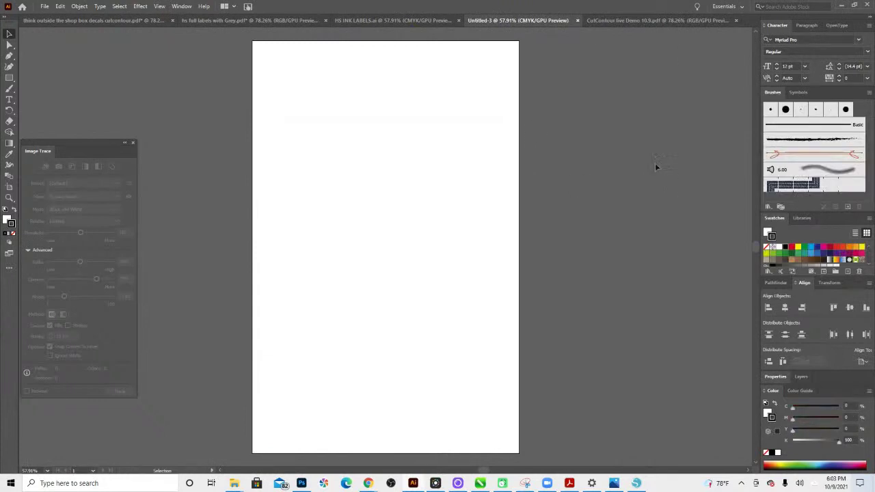
click(653, 20)
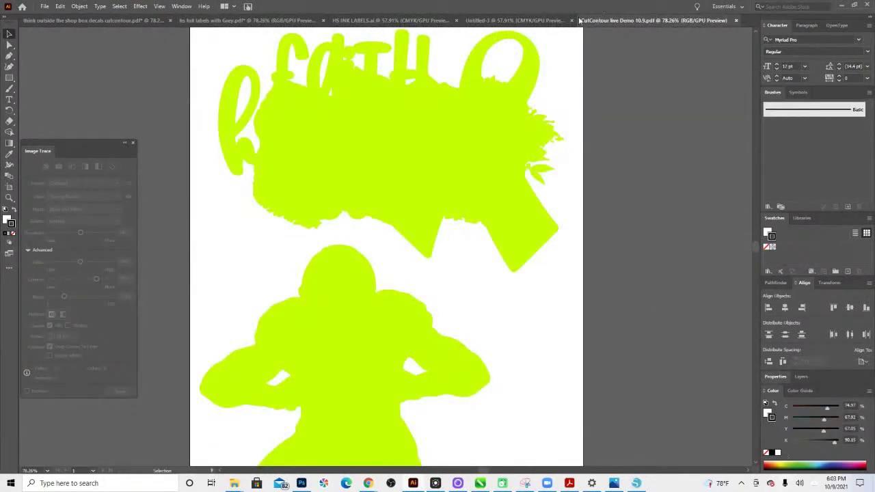
click(540, 21)
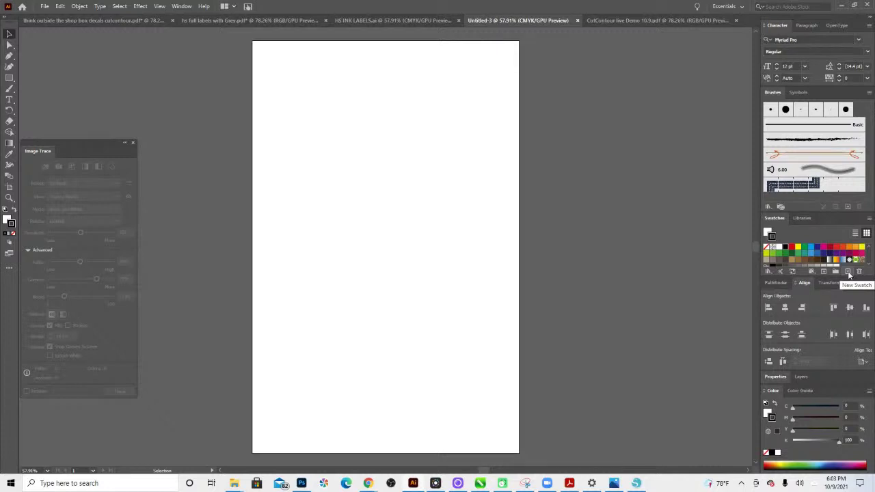
Step: Create a new swatch in Untitled-3 named "CutContour" with the colour type Spot Color
click(849, 272)
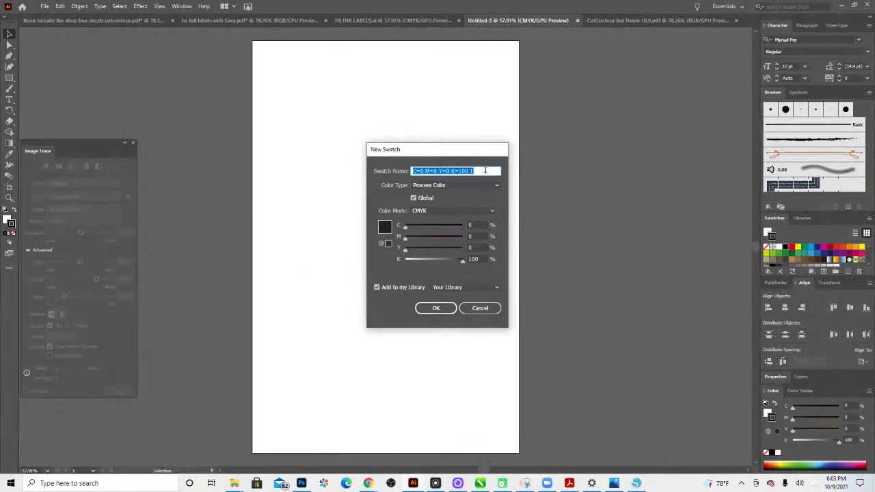
text(CutContour)
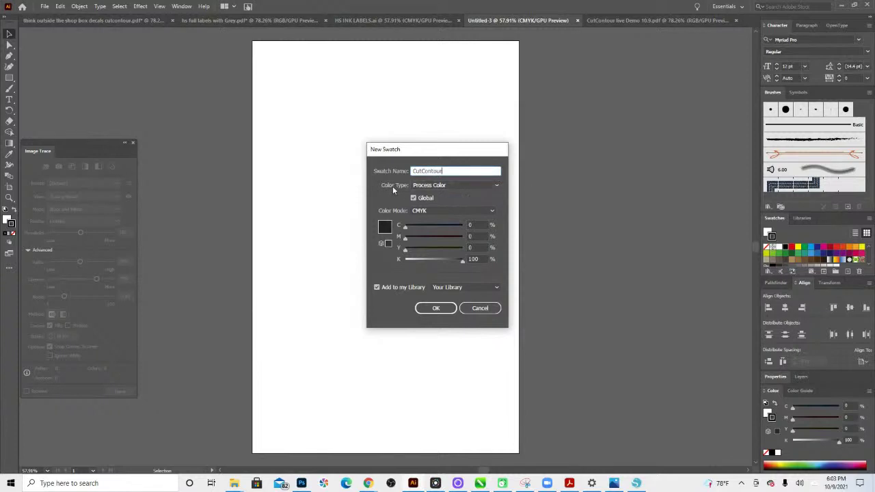
click(434, 185)
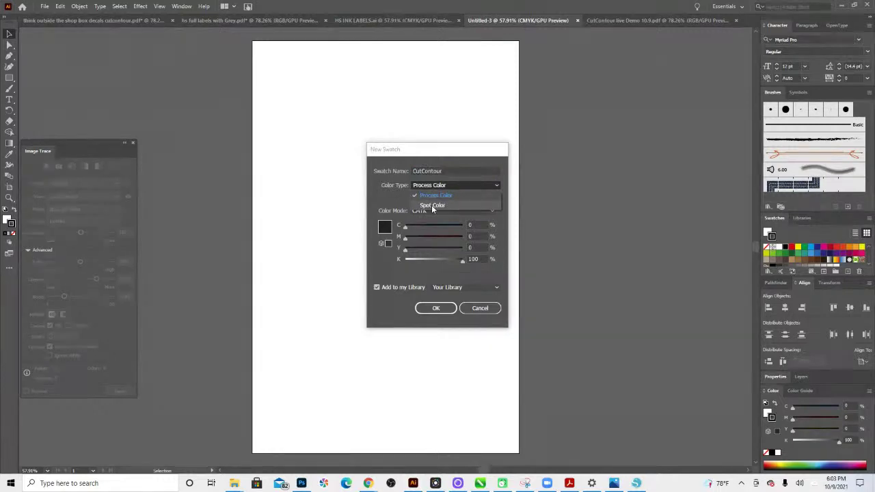
click(431, 206)
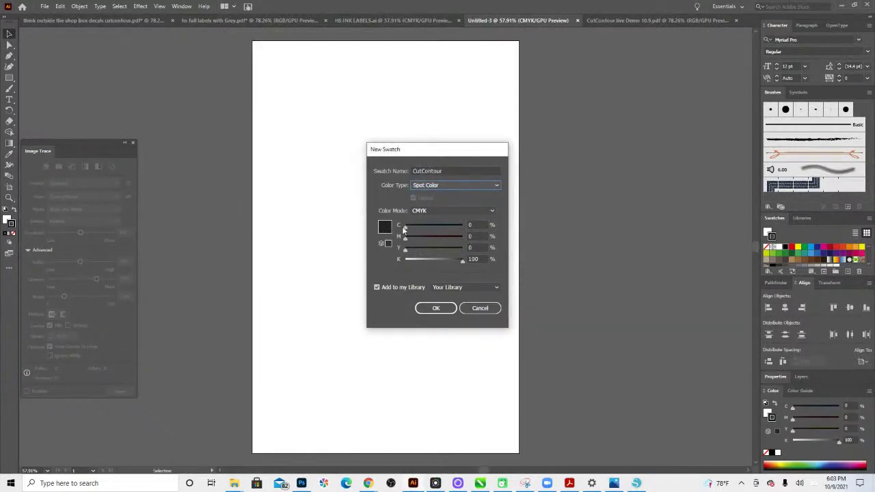
Step: Switch the CutContour swatch to RGB mode, set a bright green of R 12, G 255, B 0, and add it to the library
click(446, 211)
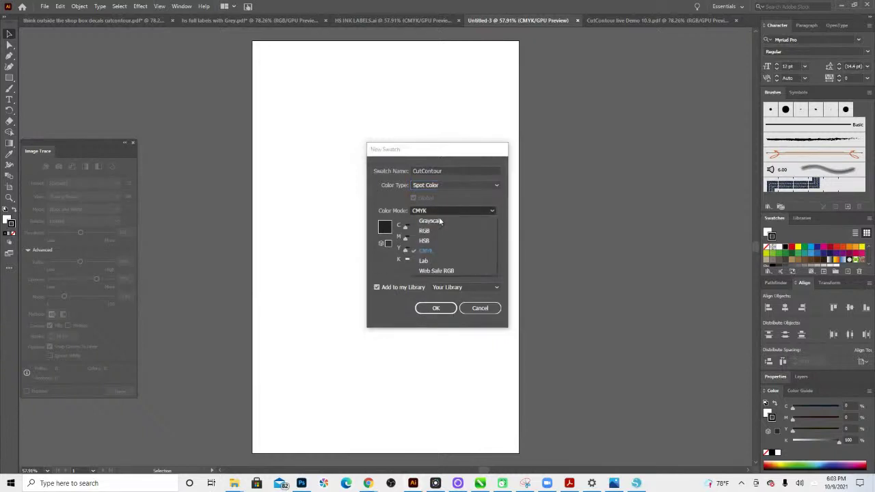
click(424, 231)
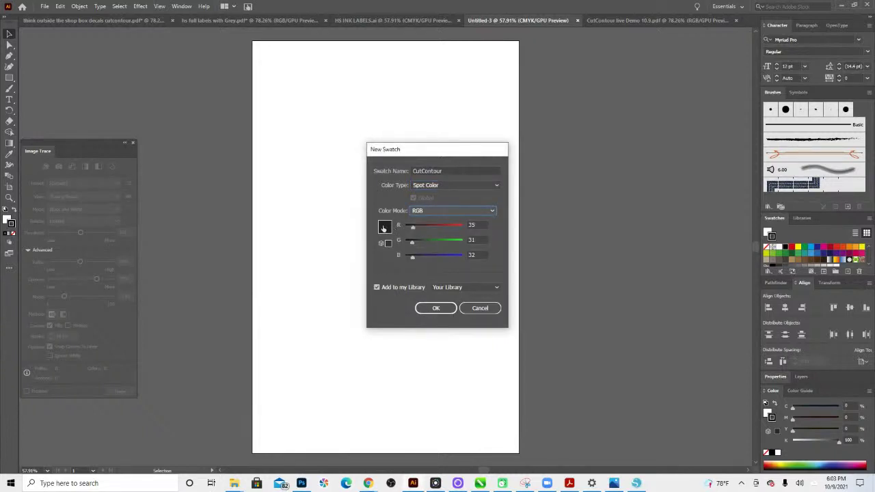
drag(413, 230, 463, 241)
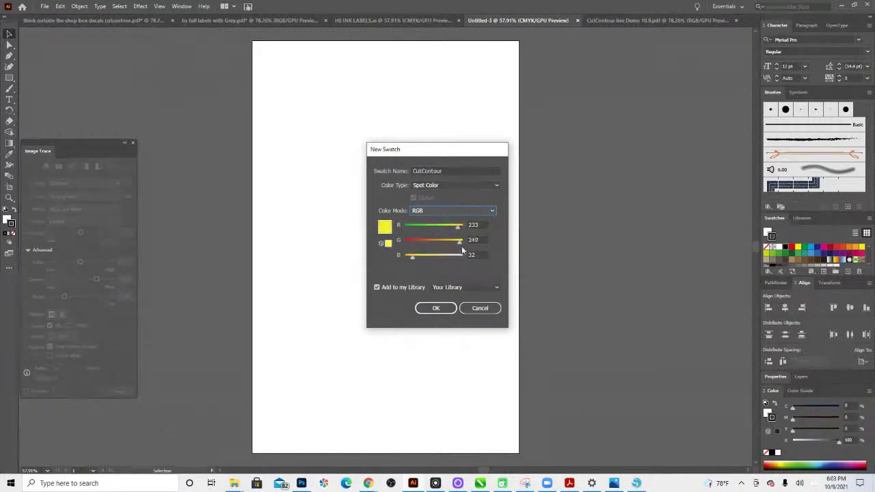
mouse_move(413, 257)
mouse_down()
mouse_move(431, 259)
mouse_move(397, 253)
mouse_up()
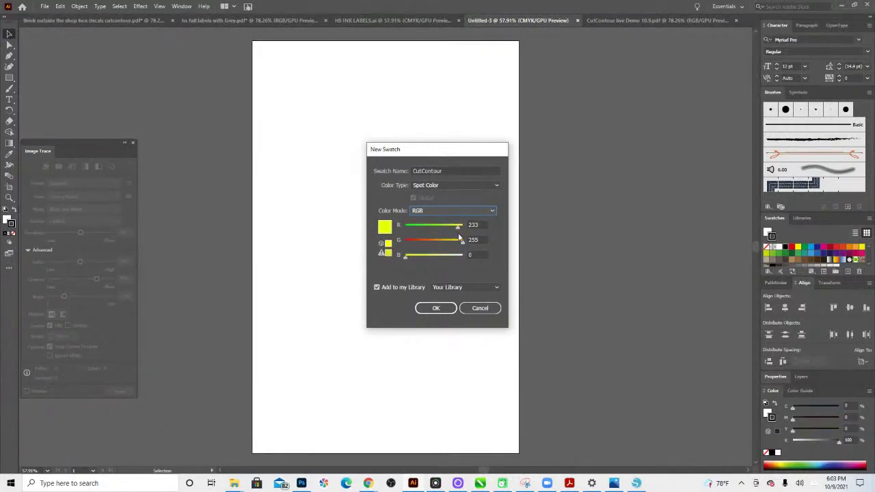
drag(458, 227, 405, 231)
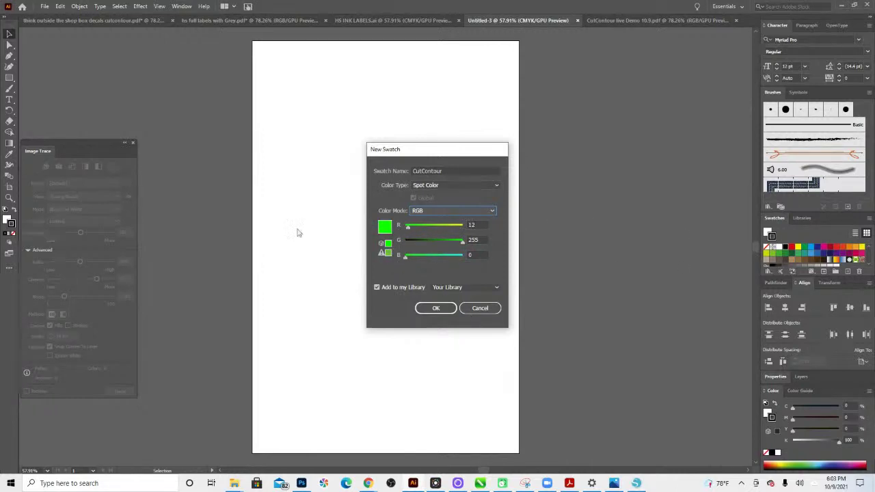
click(438, 309)
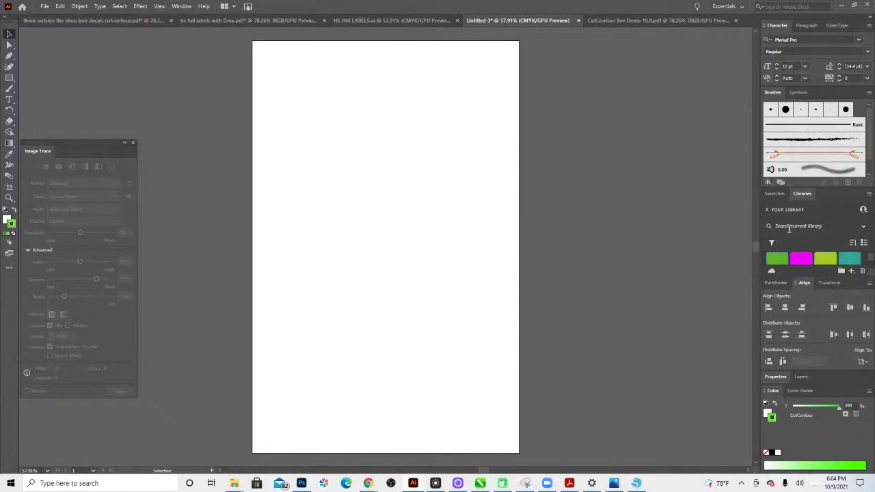
Step: Float the Libraries panel beside the artboard and open the user-defined Roland swatch library below it
drag(802, 194, 649, 151)
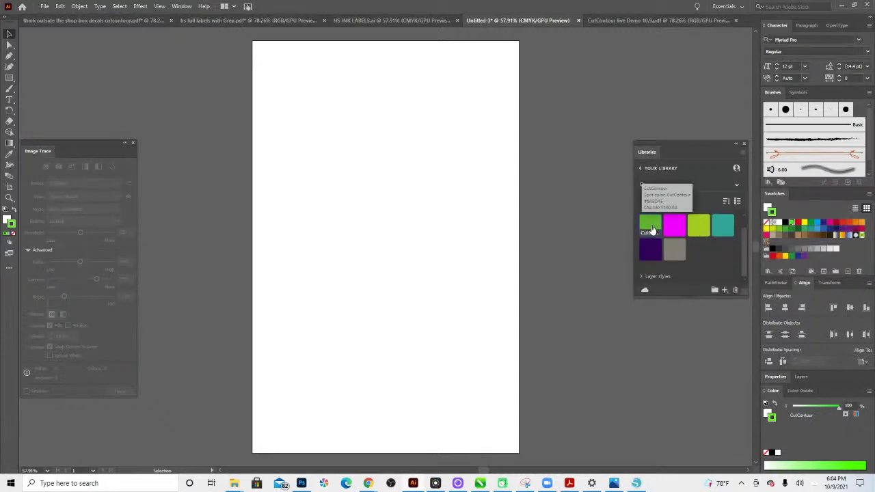
click(768, 272)
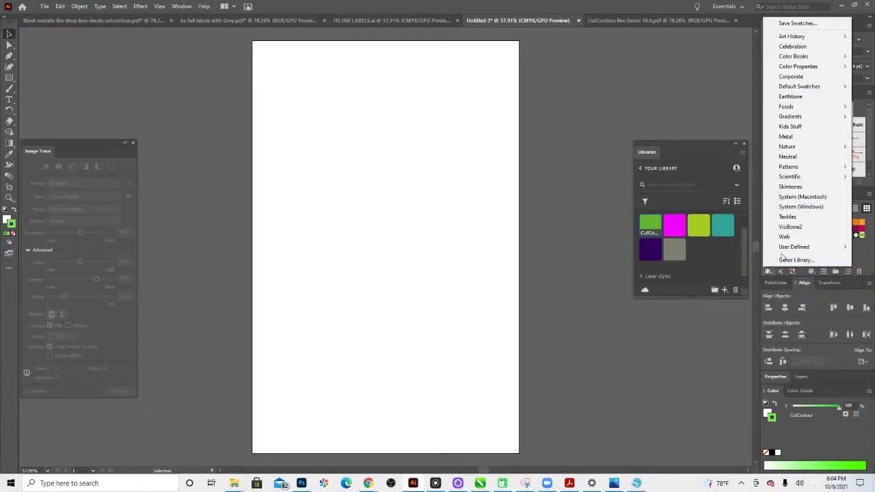
mouse_move(793, 247)
click(730, 247)
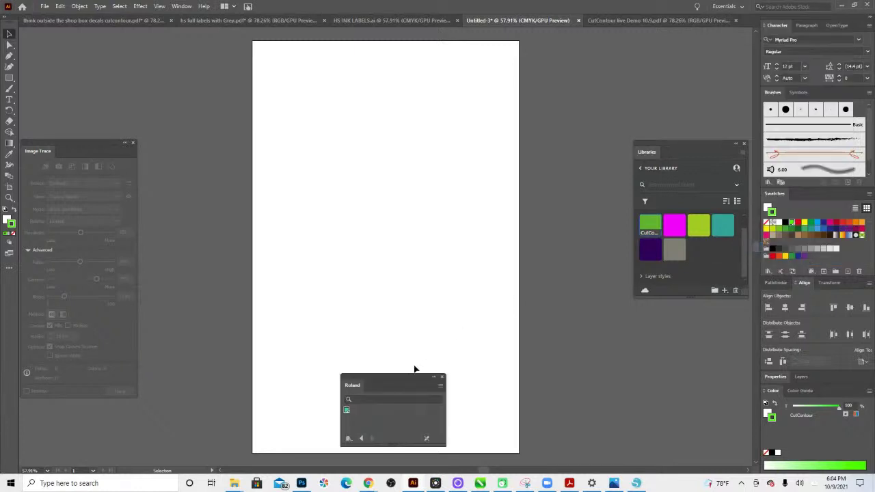
drag(415, 376, 647, 390)
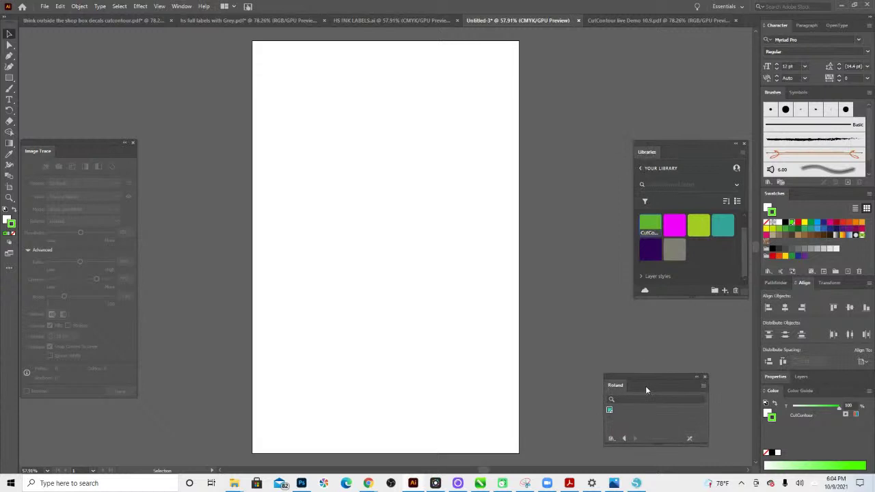
Step: In the CutContour live Demo 10.9 PDF, select all lime green shapes by their shared fill colour
click(627, 23)
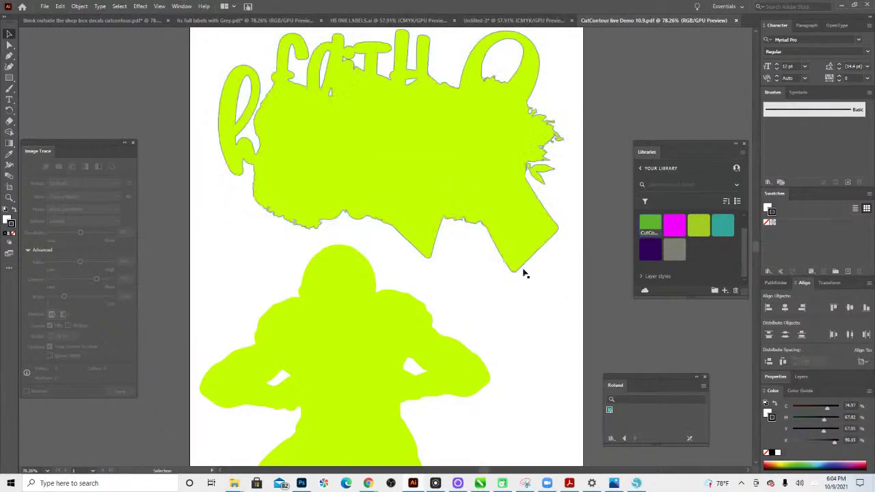
click(423, 142)
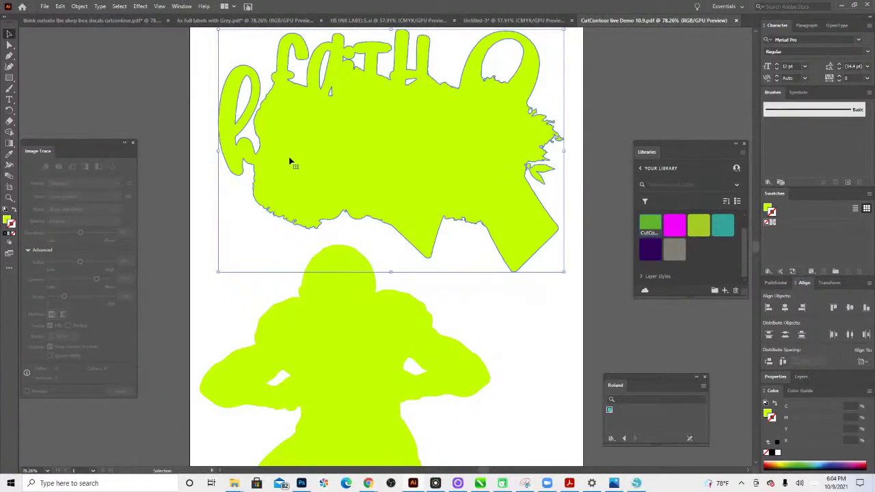
click(120, 7)
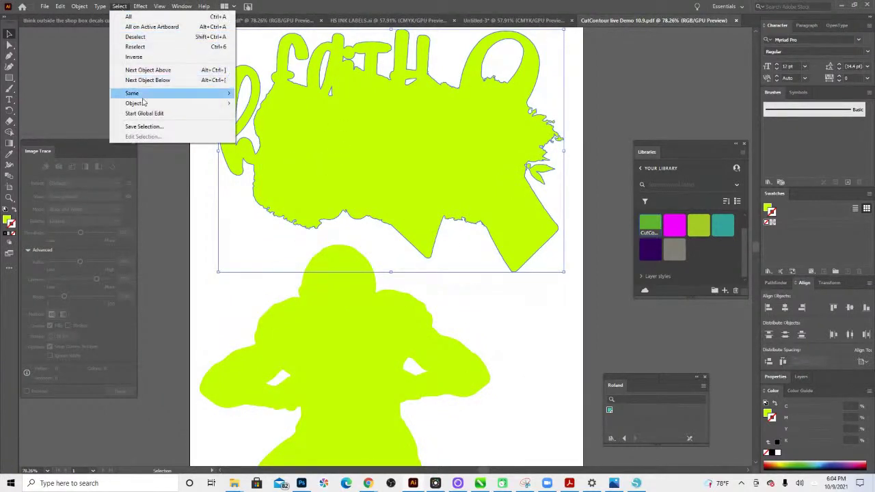
mouse_move(140, 95)
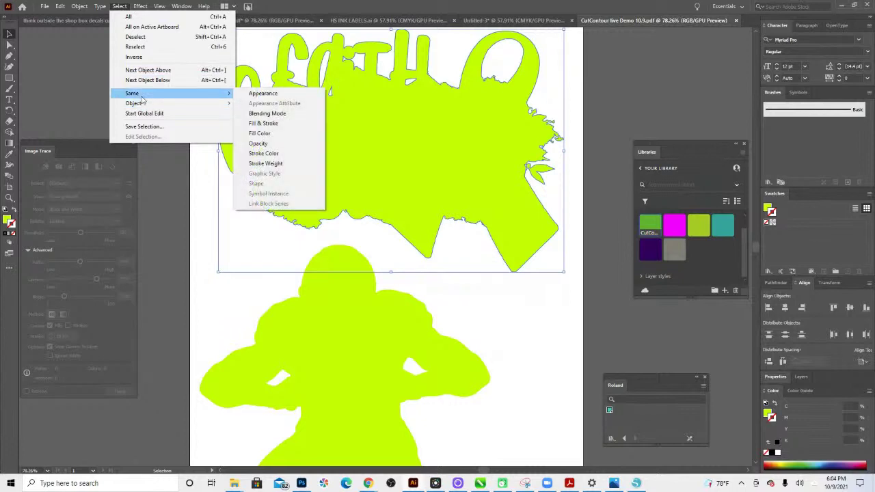
click(281, 133)
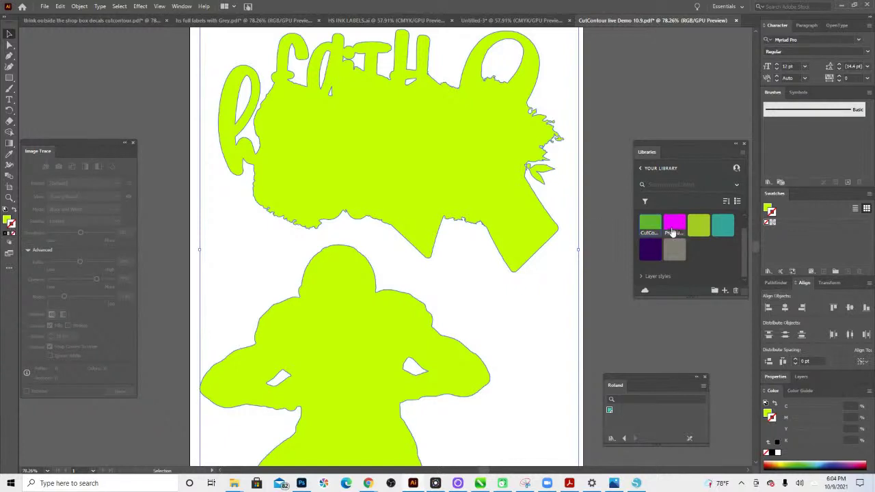
Step: Apply the CutContour library colour to the stroke of the selected shapes, remove their lime green fill and deselect them
click(650, 231)
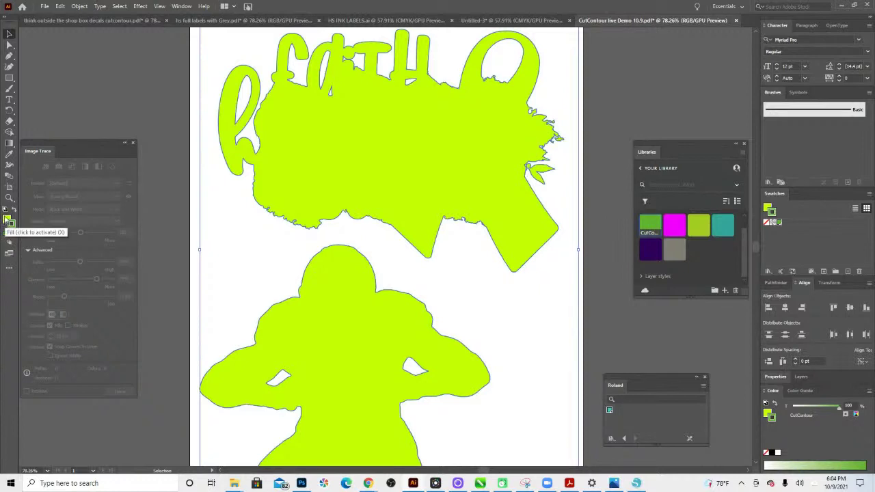
click(7, 221)
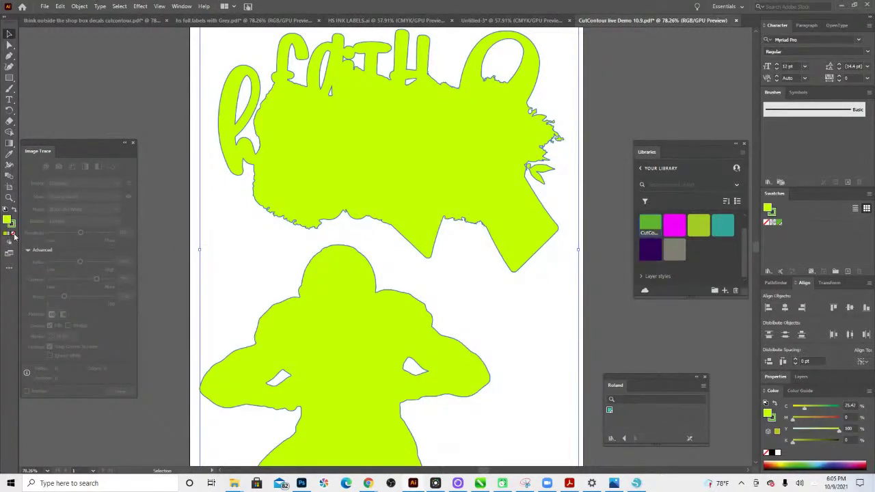
click(13, 233)
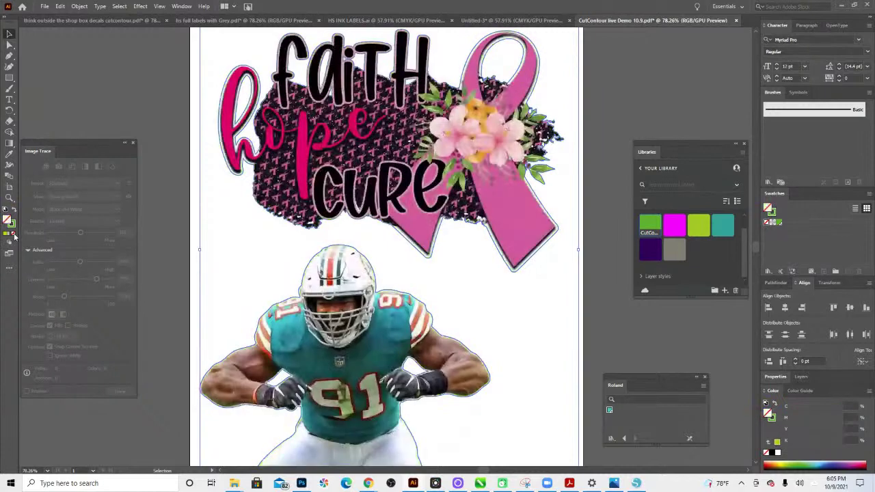
click(526, 316)
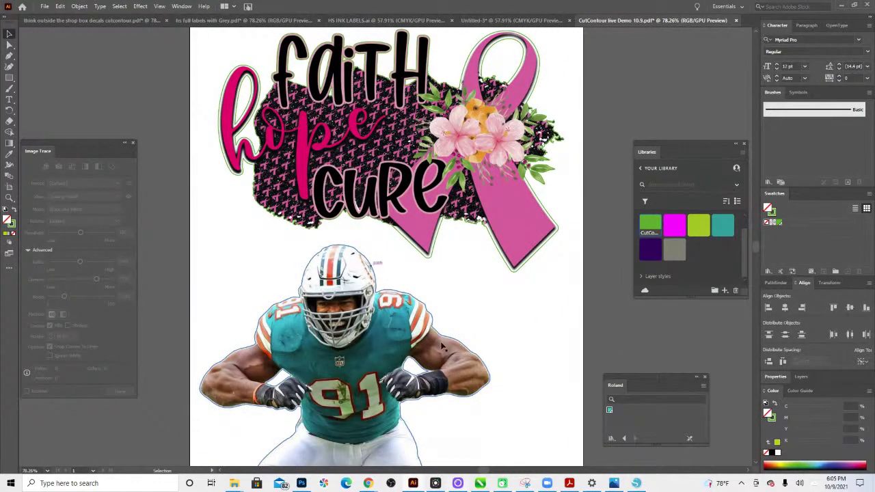
Step: Examine the green cut lines up close around the football players, the faith hope cure design and the fight design
key(z)
drag(479, 374, 444, 379)
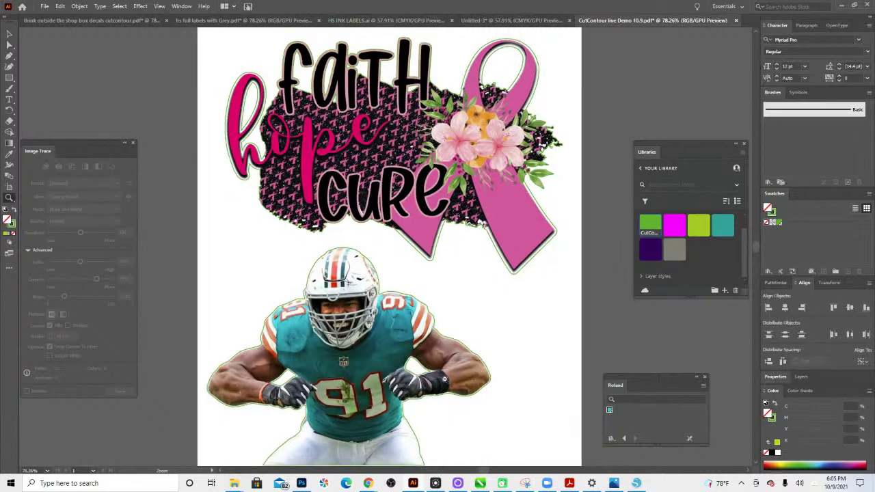
alt+click(444, 379)
click(464, 374)
click(399, 223)
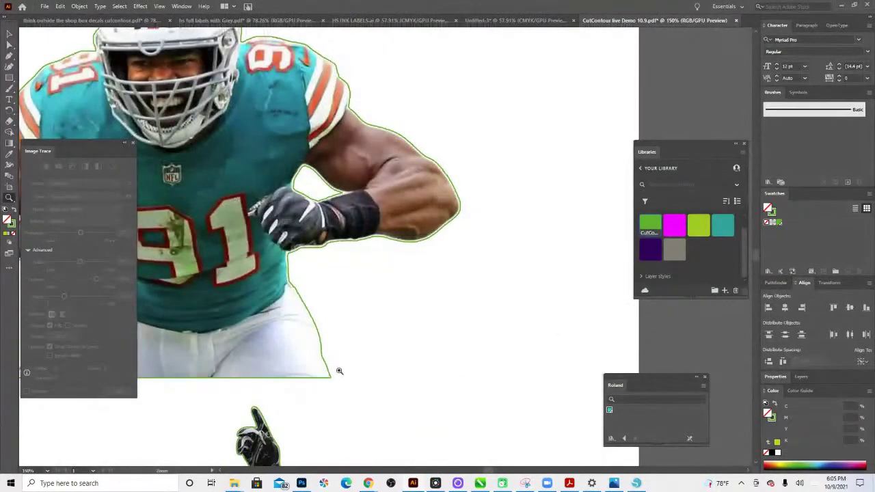
scroll(381, 307, down, 10)
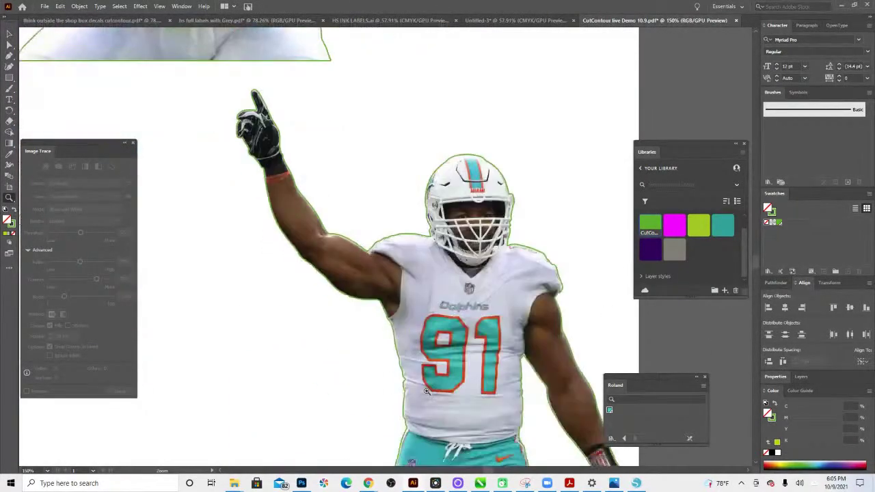
scroll(426, 391, down, 6)
scroll(424, 307, up, 7)
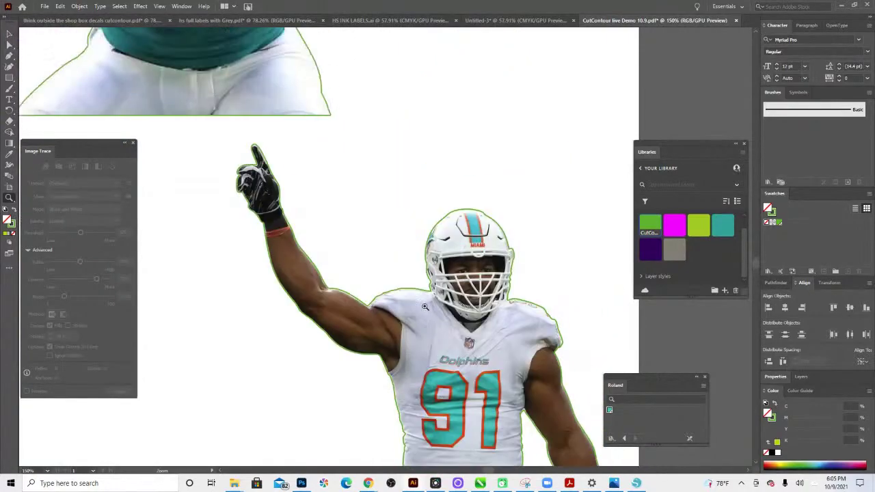
scroll(424, 307, up, 10)
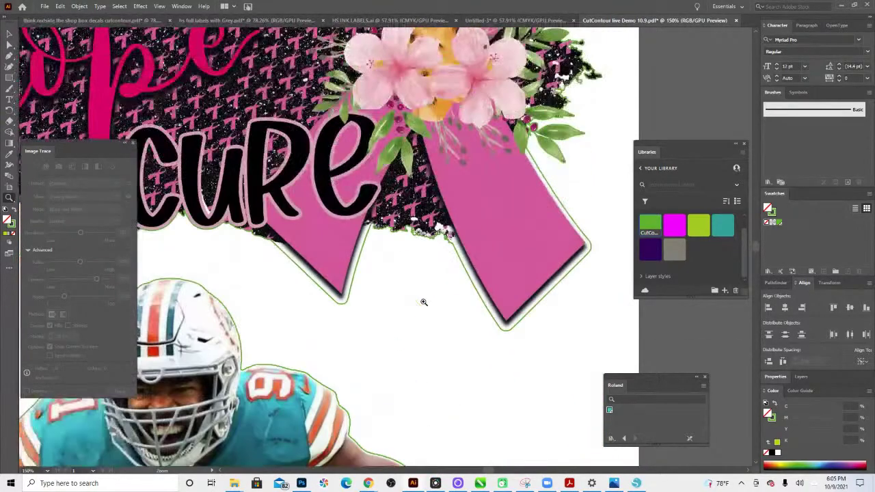
scroll(424, 302, up, 10)
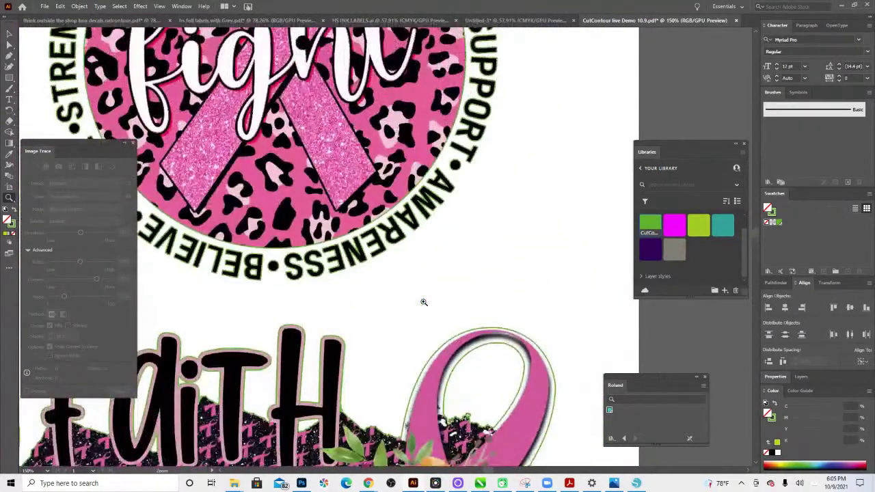
scroll(424, 302, up, 10)
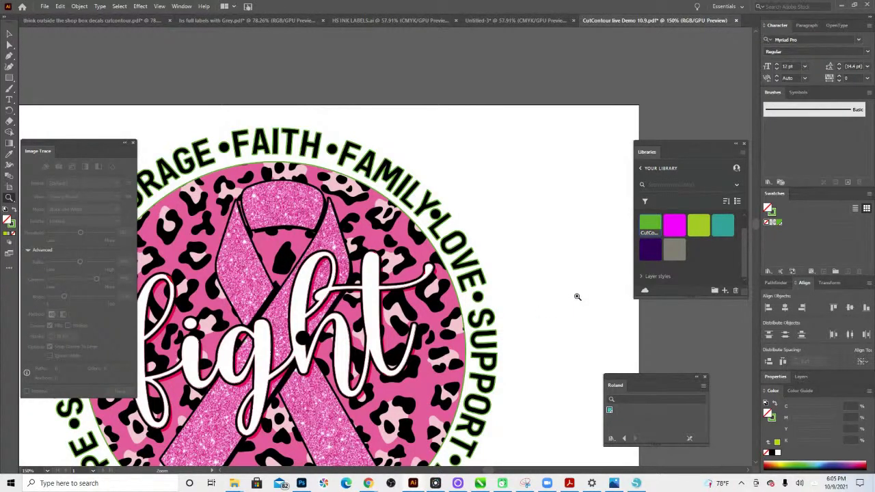
Step: Save the artwork as an Adobe PDF under the name "CutContour live Demo 10.9" on the SILaholicsAcademy (Z:) drive, replacing the existing file
click(46, 7)
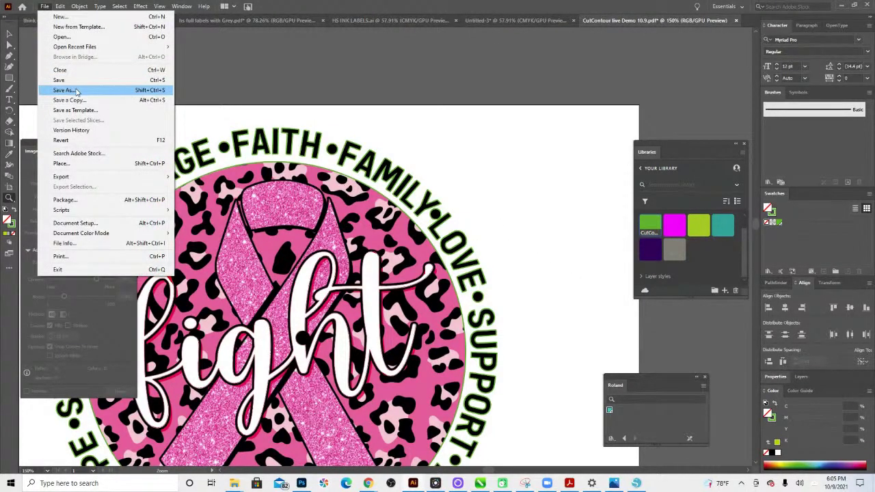
click(76, 91)
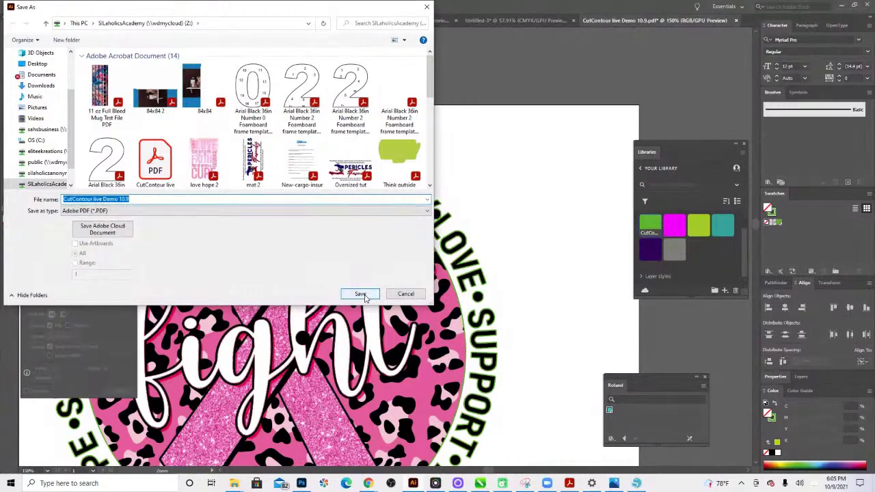
click(362, 296)
click(456, 275)
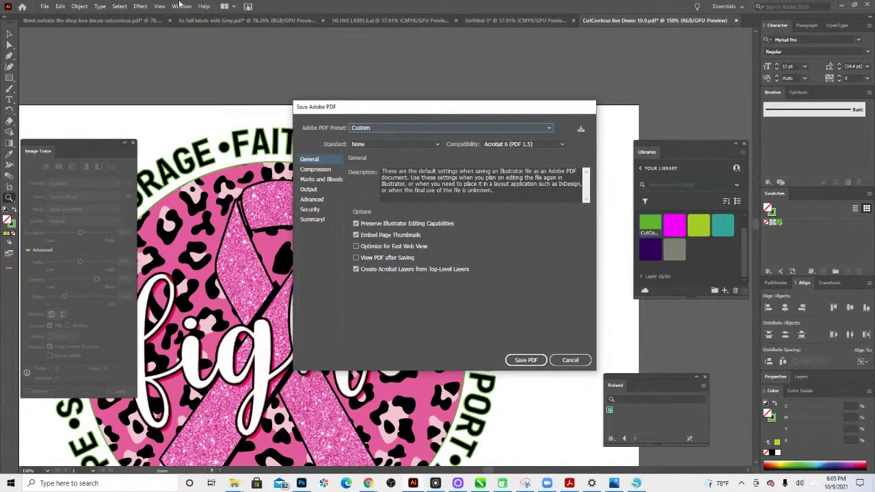
click(525, 360)
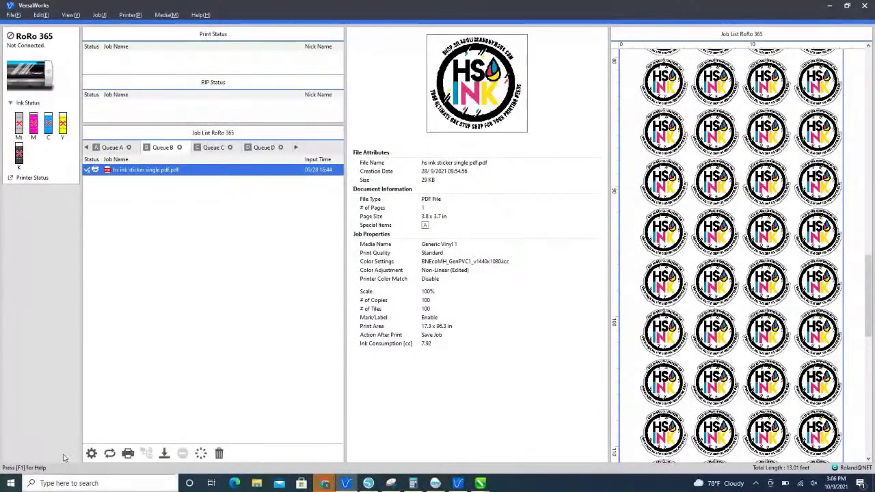
Step: Try to add the CutContour PDF to Queue E from the silaholicsanonym (Z:) drive
click(14, 15)
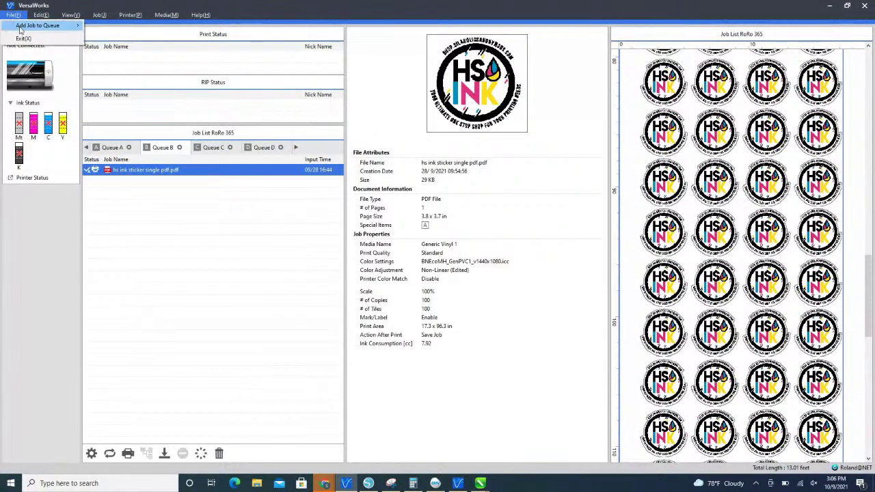
mouse_move(22, 28)
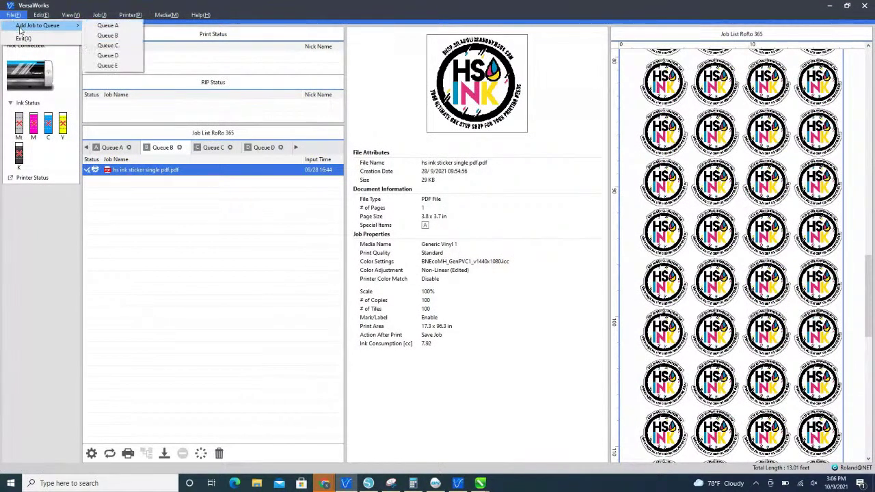
click(108, 67)
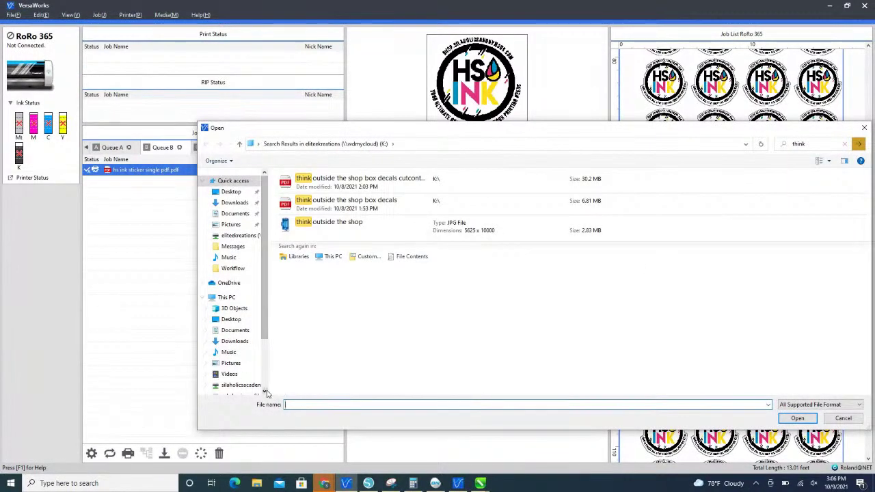
scroll(267, 390, down, 3)
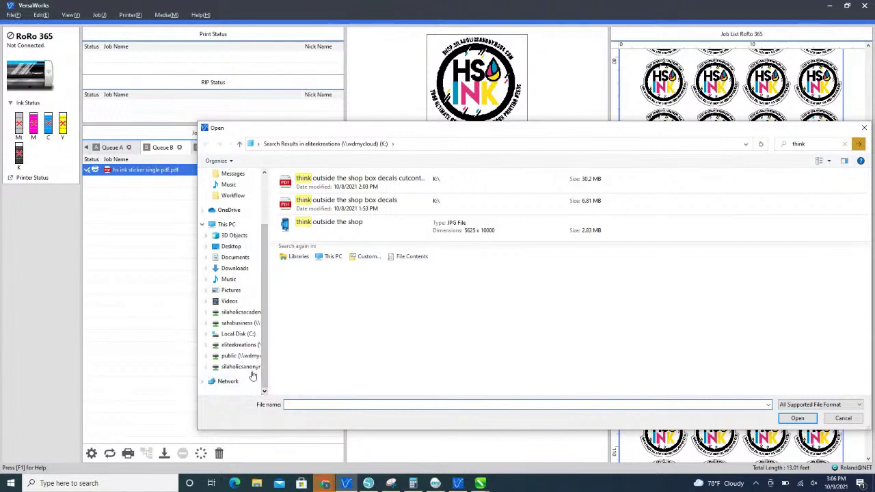
click(247, 368)
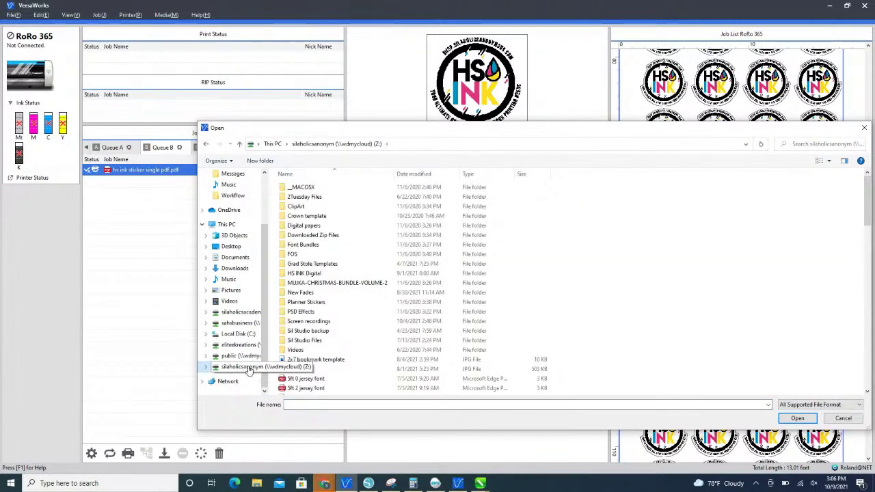
scroll(389, 350, down, 10)
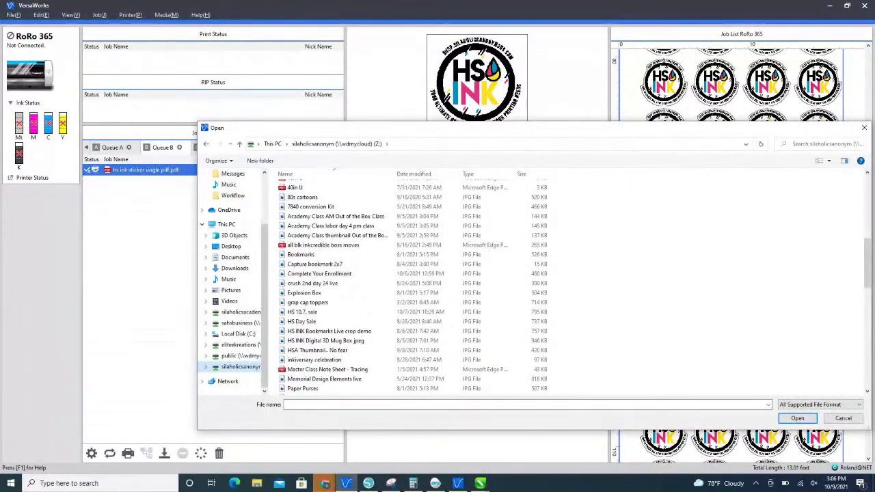
key(Escape)
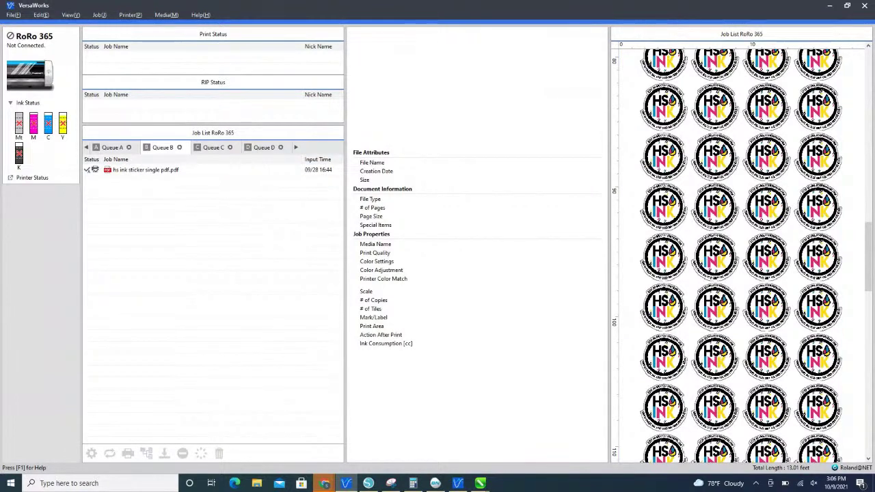
click(13, 15)
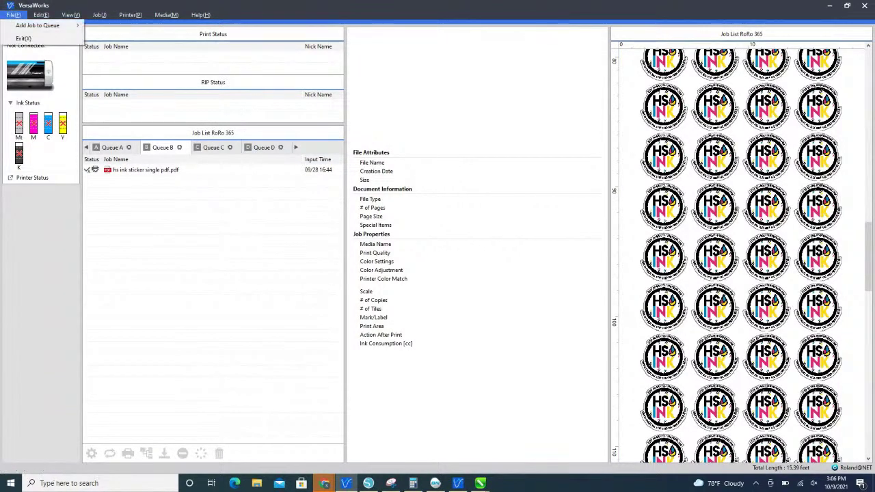
mouse_move(41, 25)
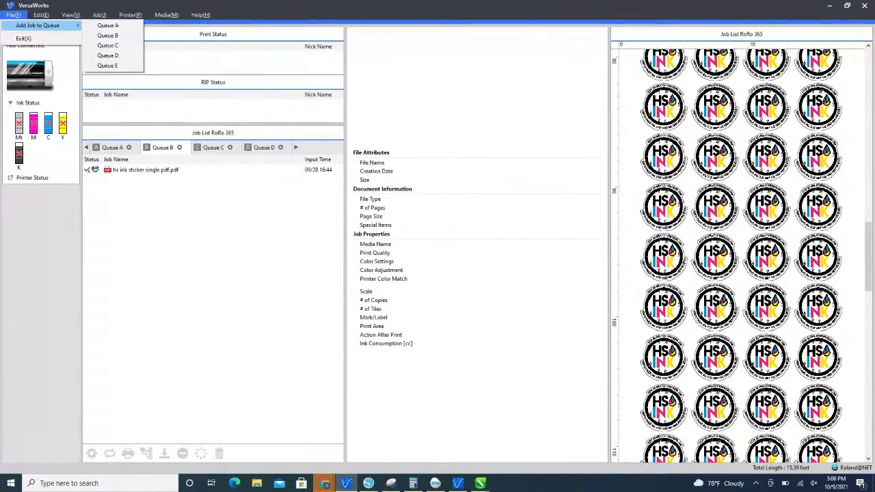
click(107, 25)
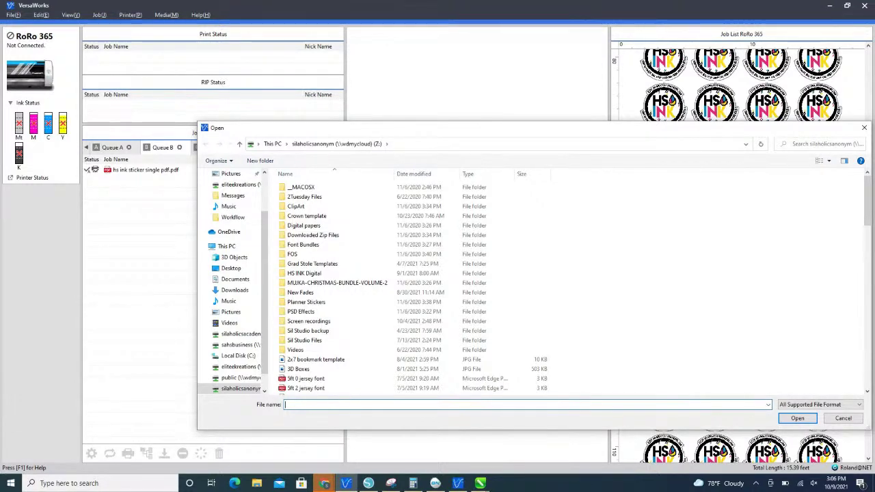
scroll(410, 287, down, 5)
scroll(387, 308, down, 6)
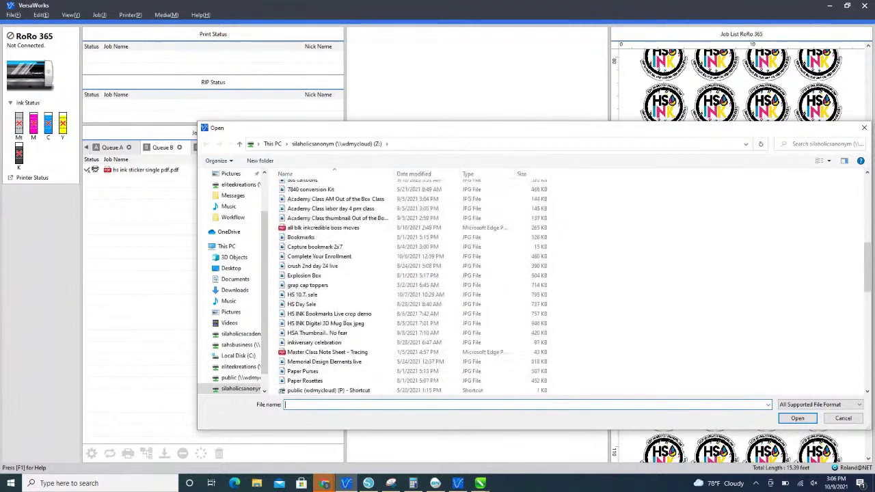
scroll(386, 312, down, 8)
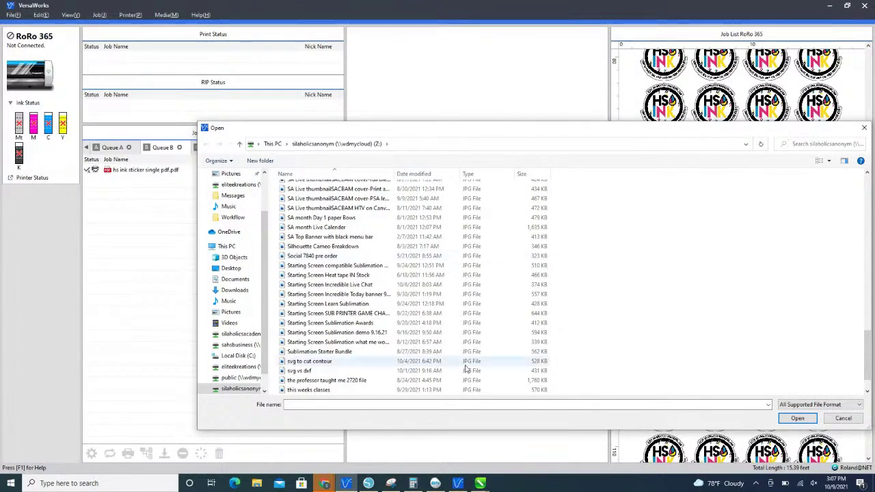
click(813, 144)
text(c)
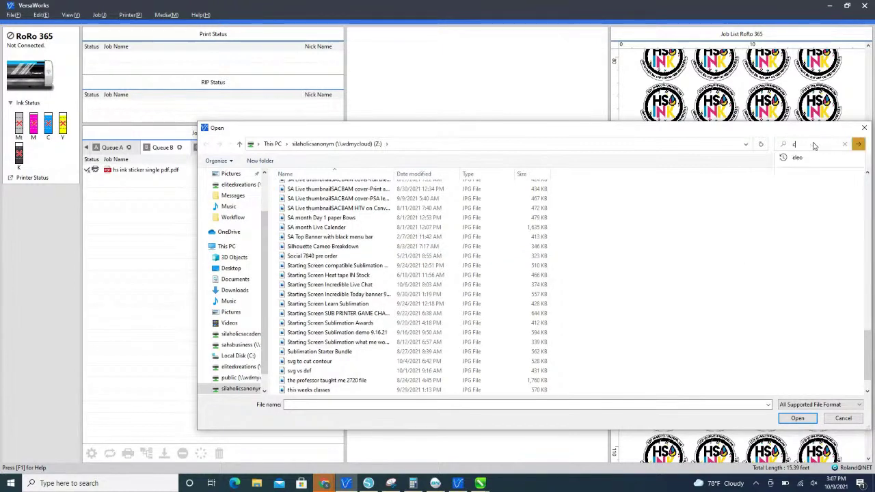
text(ut)
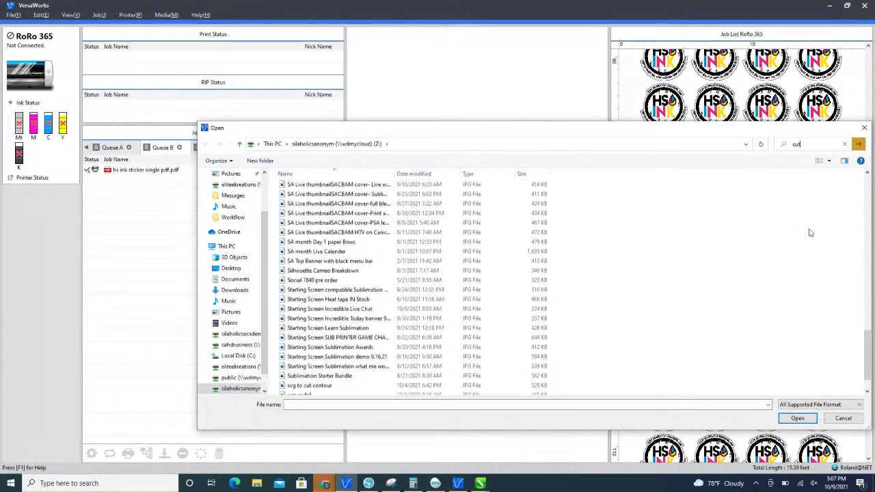
click(413, 407)
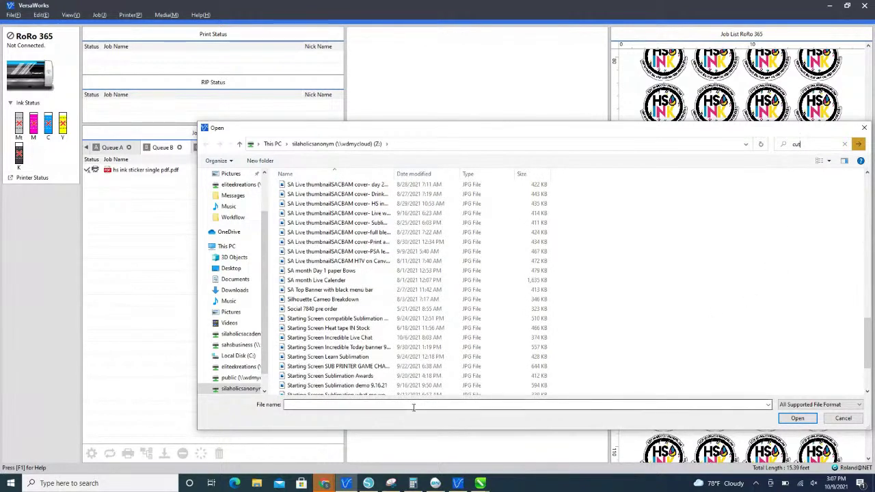
text(cut)
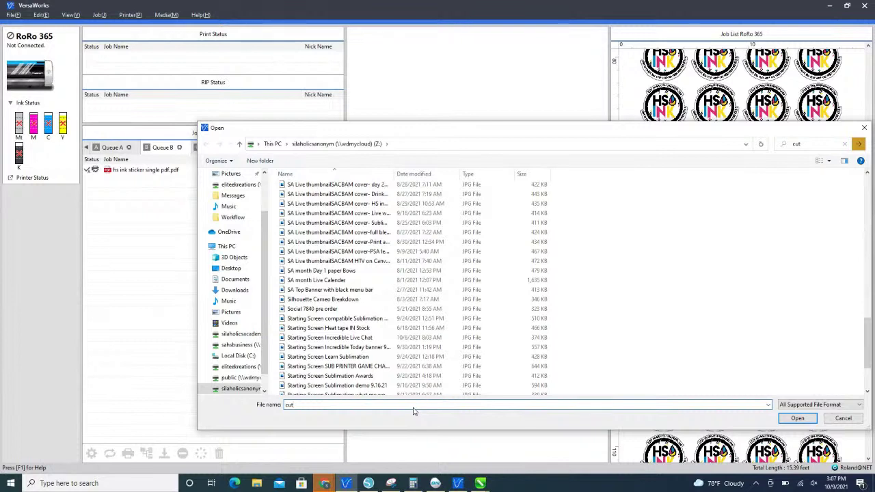
text(contour)
click(846, 419)
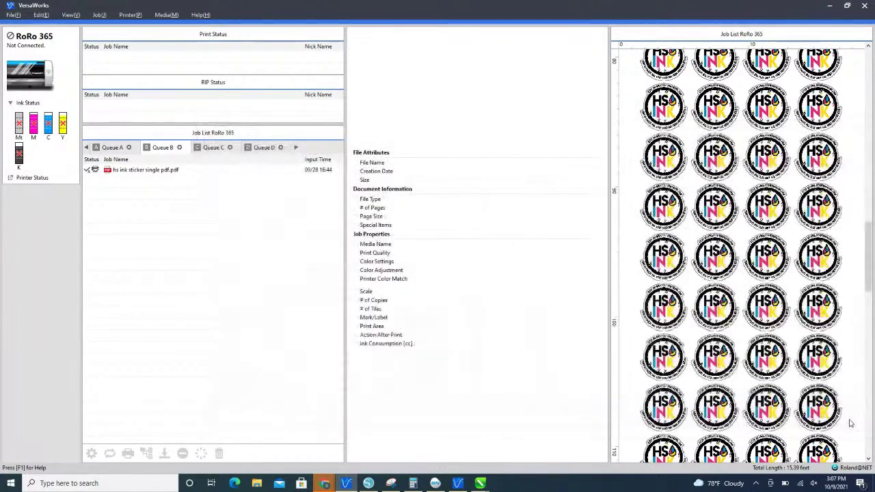
Step: Add the CutContour live Demo 10.9 PDF from the silaholicsacademy (A:) network drive to Queue E
click(12, 15)
mouse_move(21, 25)
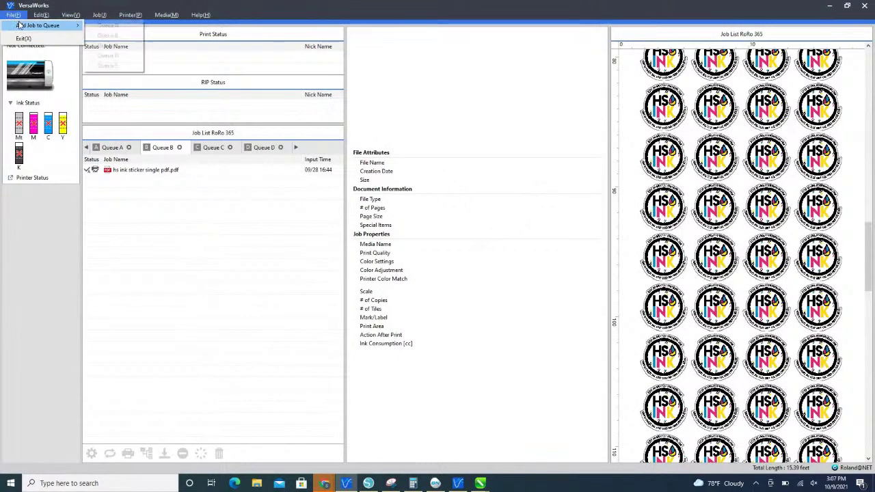
click(96, 66)
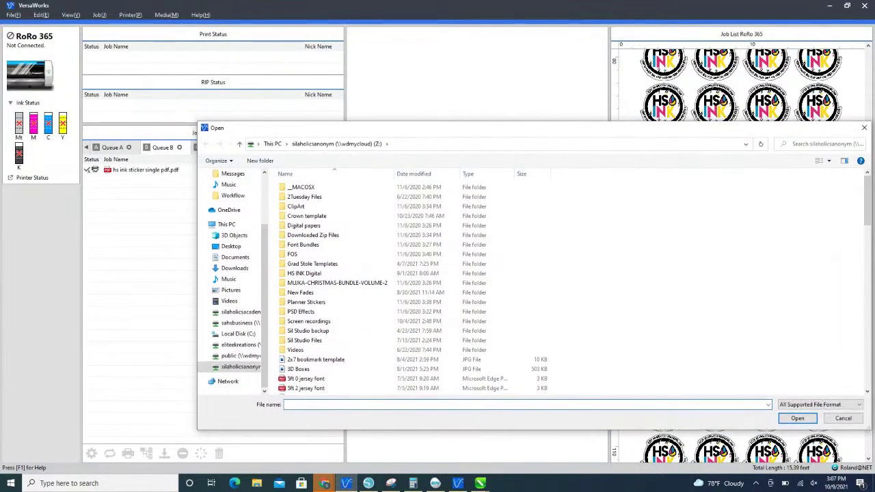
click(241, 323)
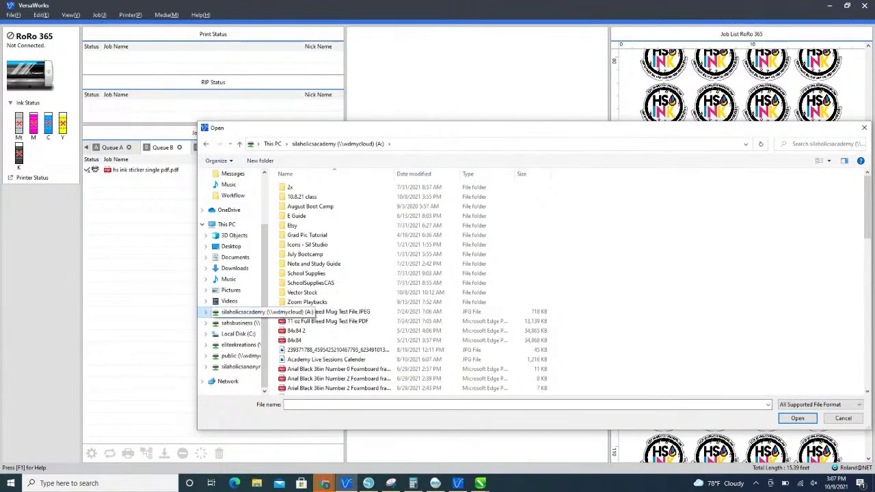
scroll(335, 287, down, 10)
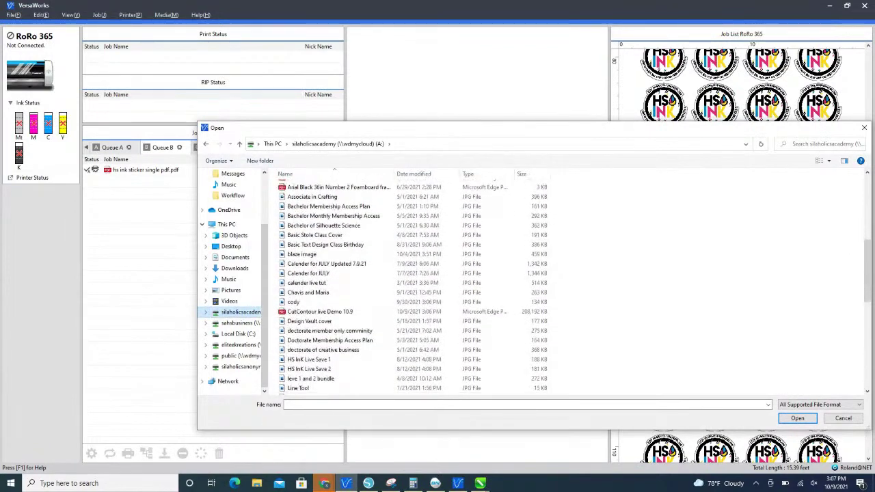
click(320, 311)
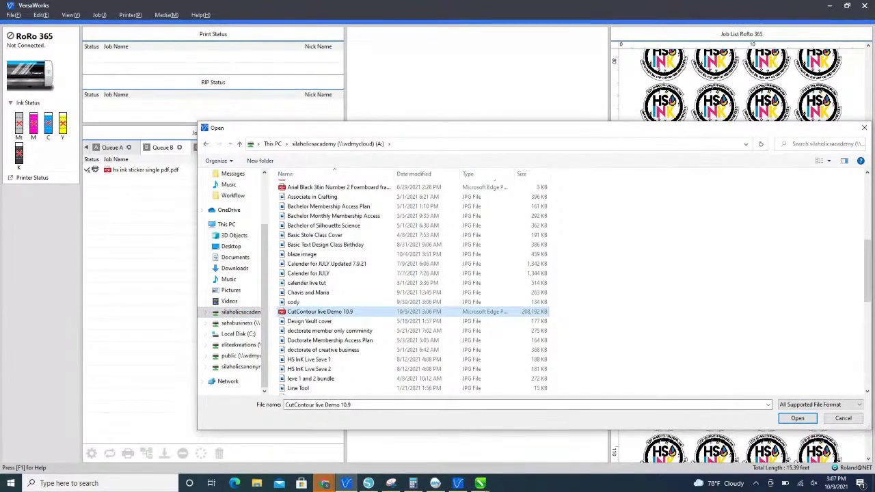
key(Tab)
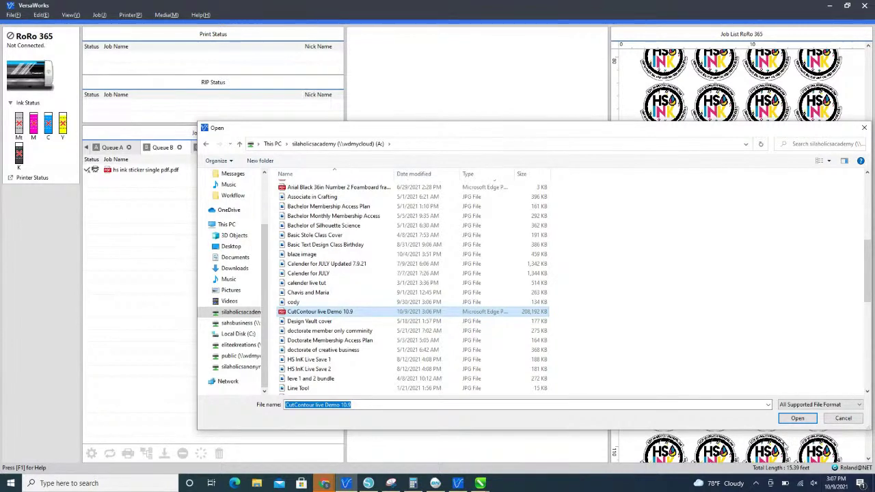
click(787, 418)
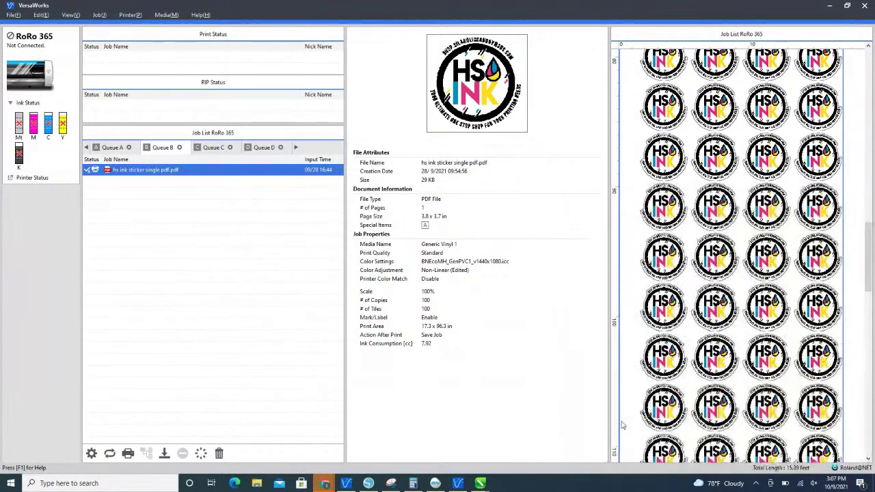
Step: Display the jobs in Queue E and select the CutContour live Demo 10.9.pdf job
click(295, 148)
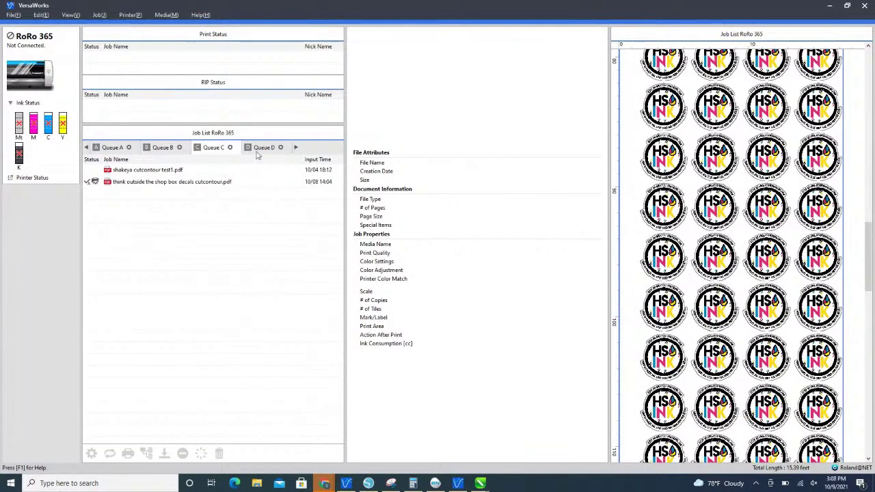
click(295, 147)
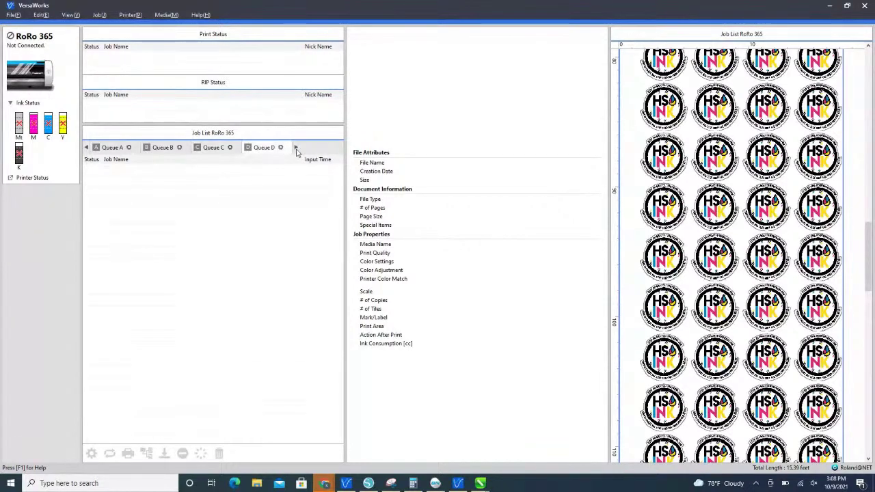
click(295, 148)
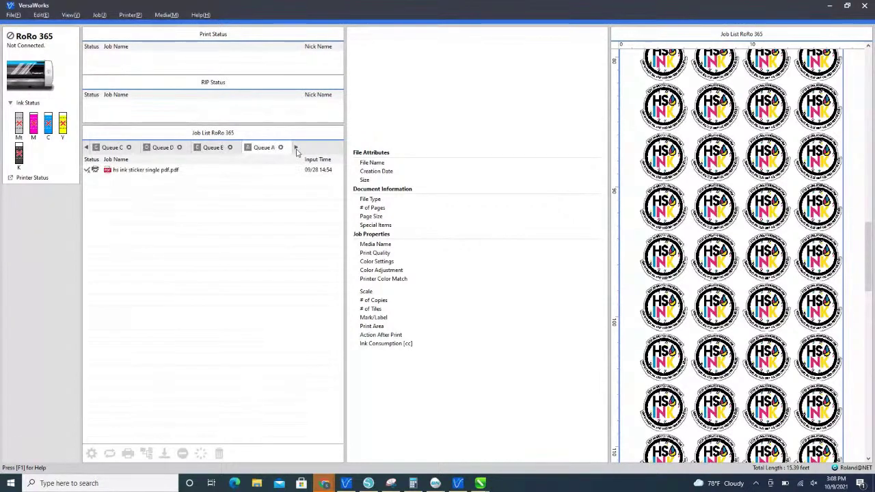
click(212, 149)
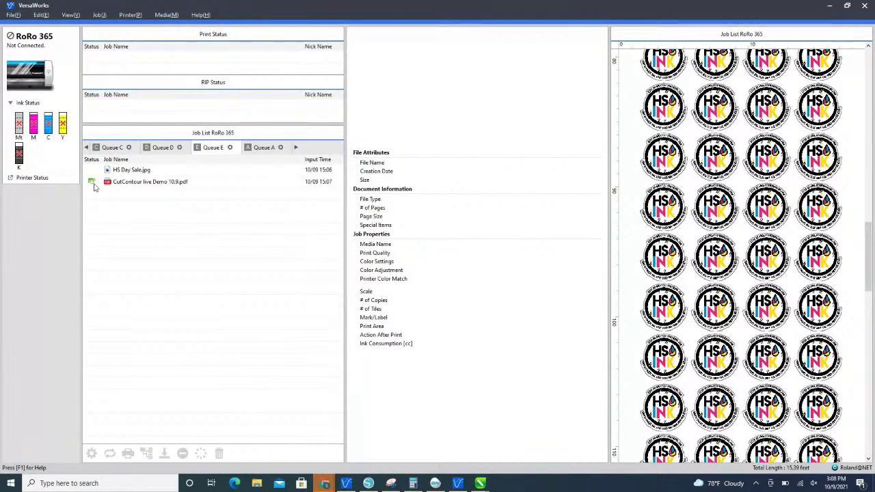
right_click(142, 173)
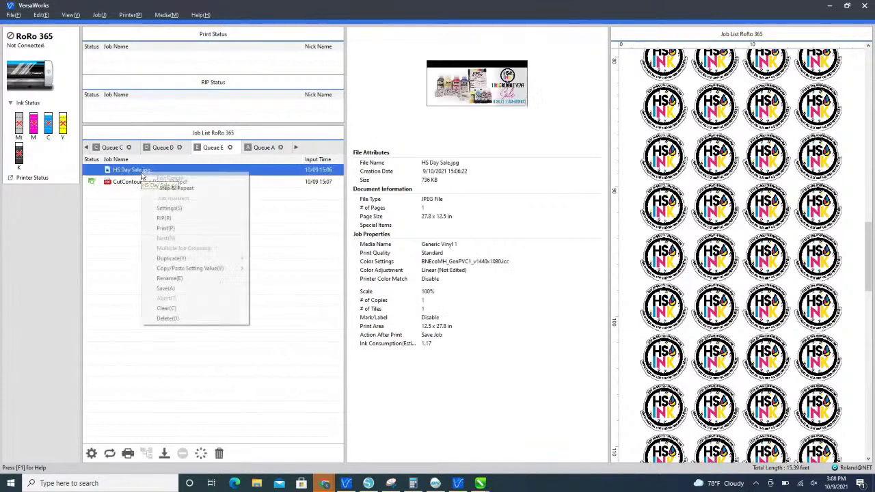
click(108, 183)
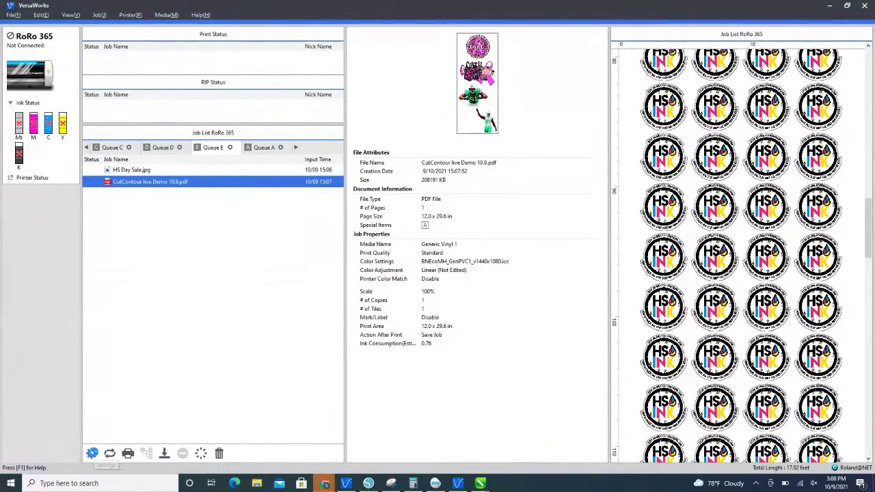
Step: In the job settings of CutContour live Demo 10.9.pdf, set the cutting operation mode to Cut Only
click(91, 453)
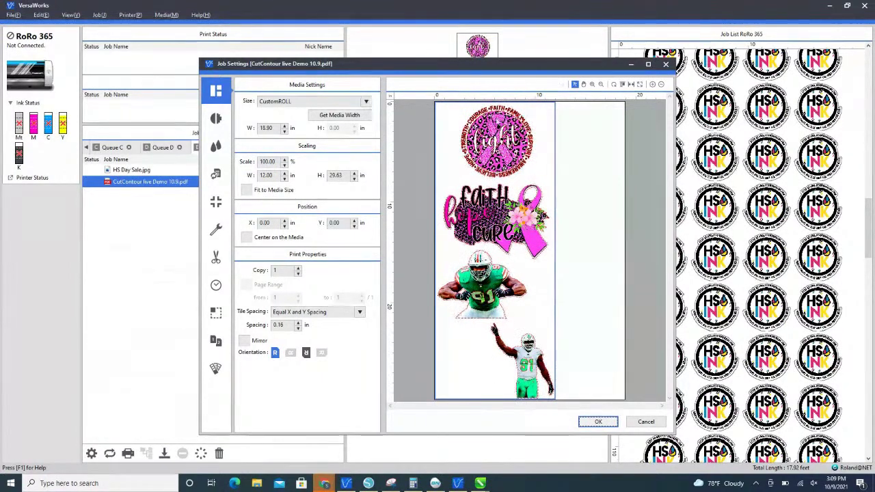
double_click(266, 128)
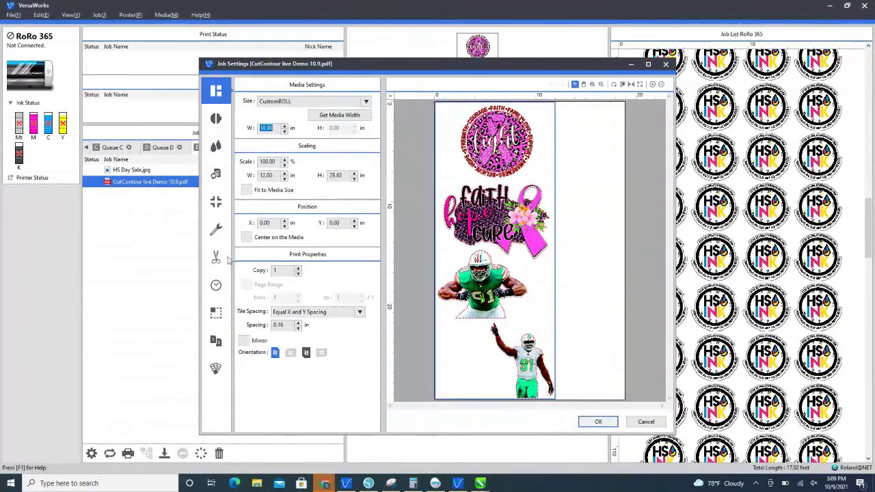
click(214, 259)
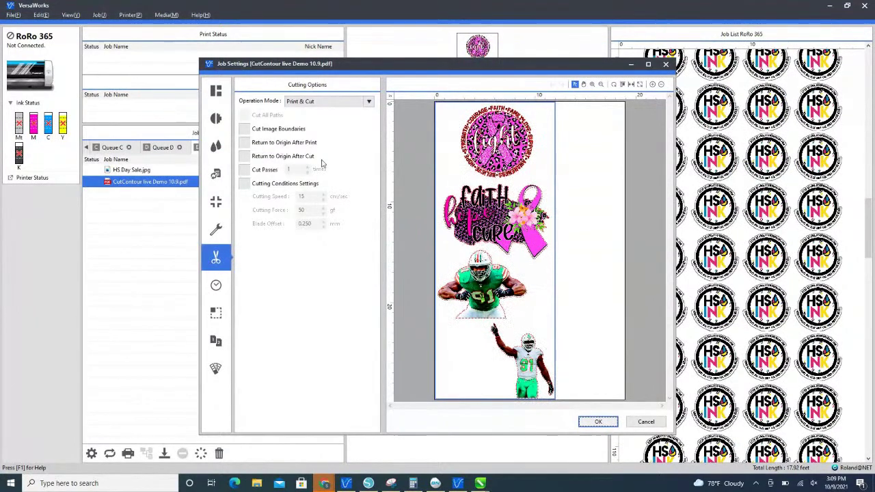
click(368, 102)
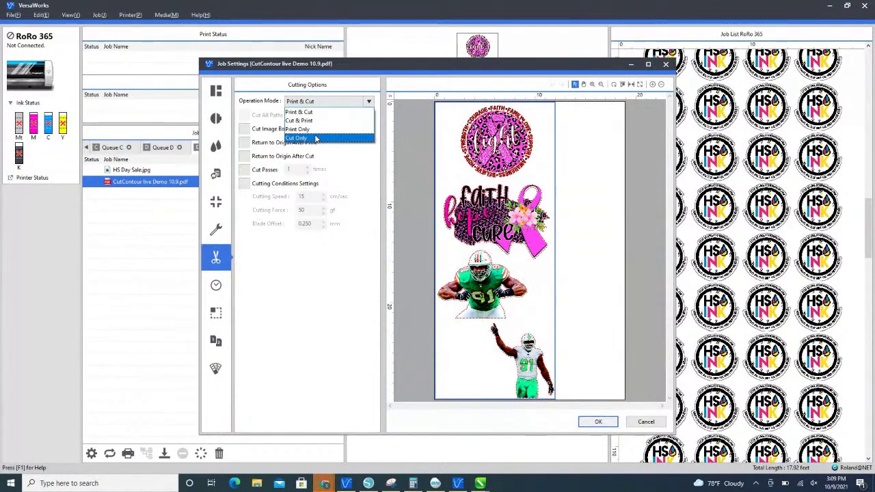
click(311, 137)
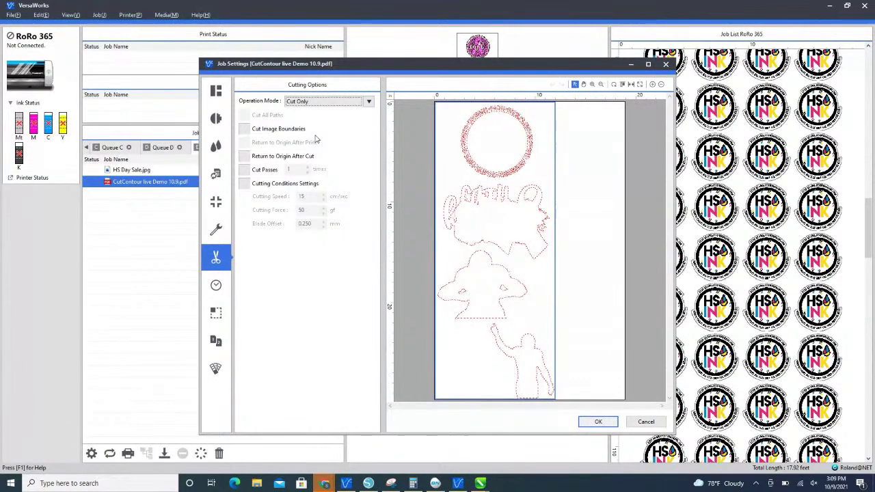
Step: Try the Print & Cut, Cut & Print and Print Only operation modes for the job, ending back on Cut Only
click(333, 102)
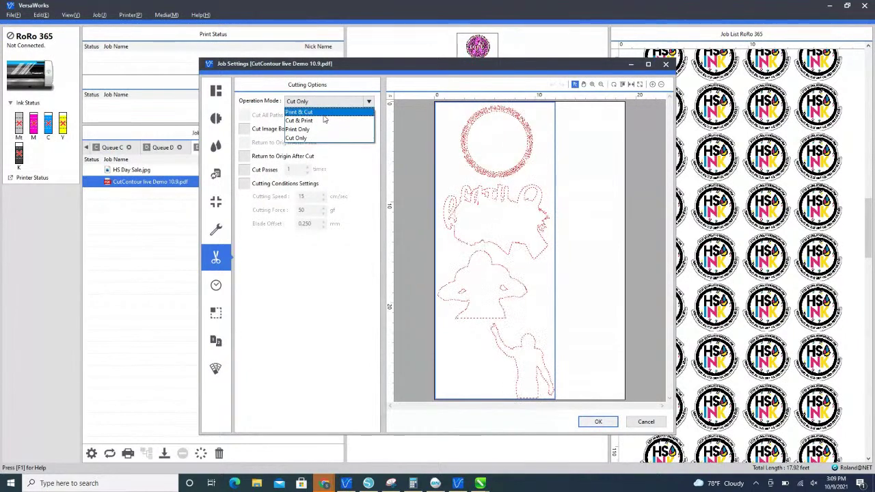
click(325, 115)
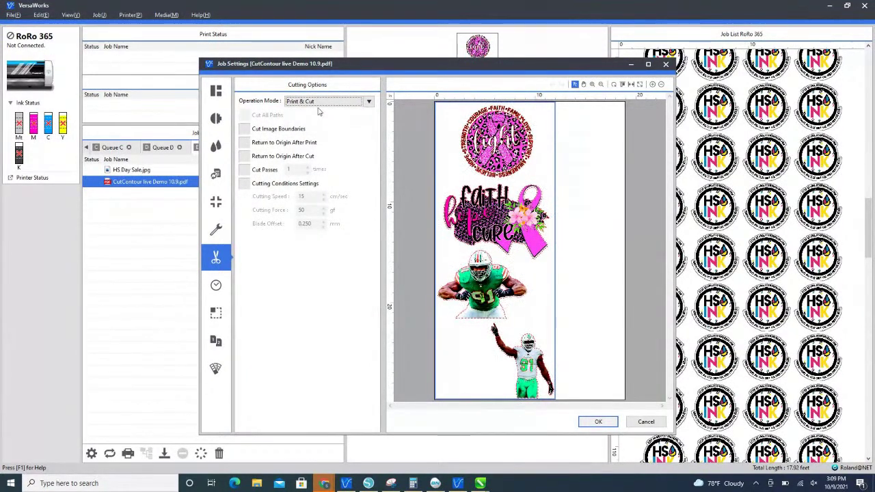
click(318, 102)
click(316, 121)
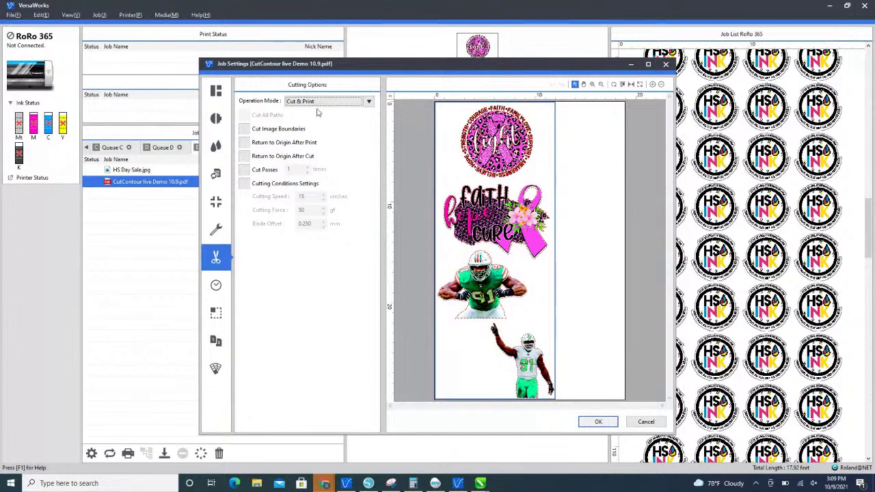
click(334, 102)
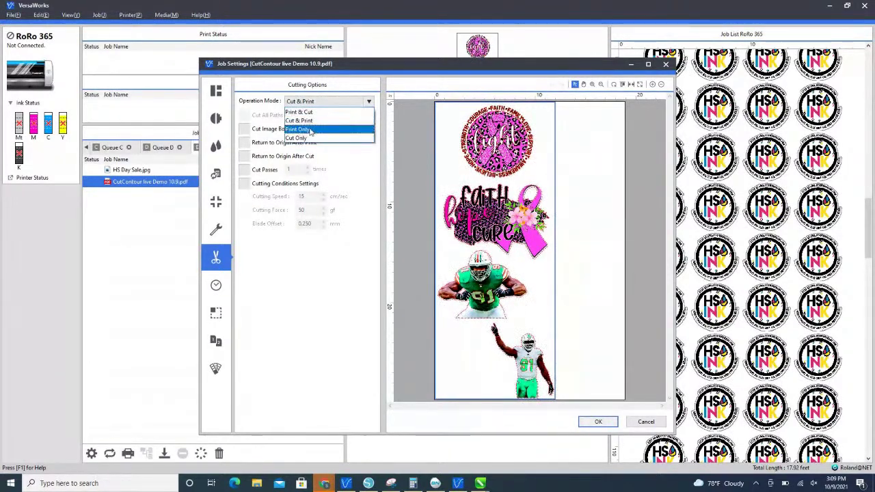
click(308, 130)
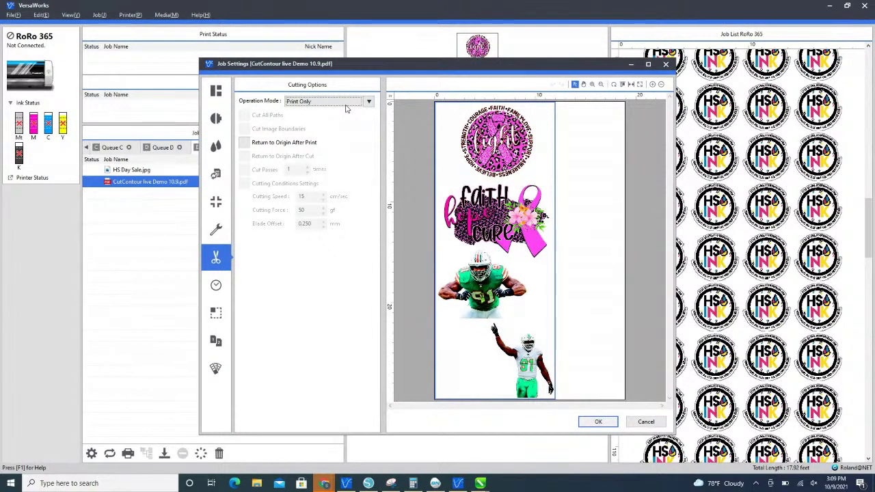
click(346, 108)
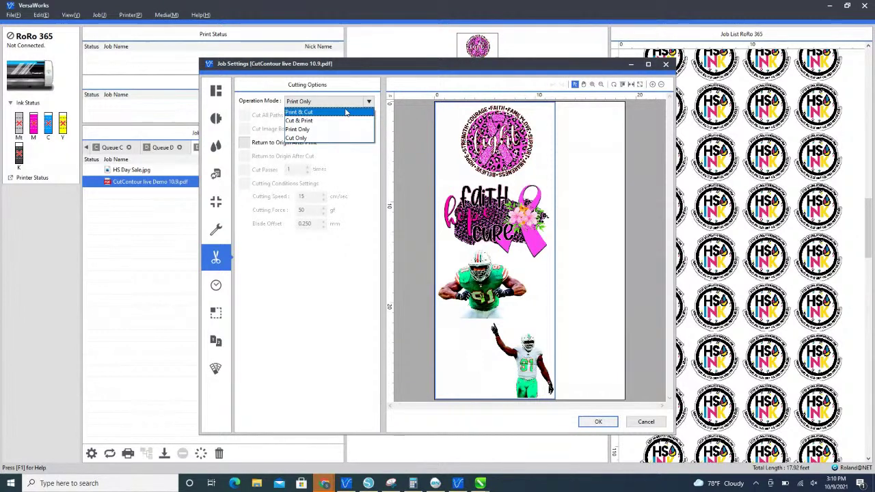
click(313, 138)
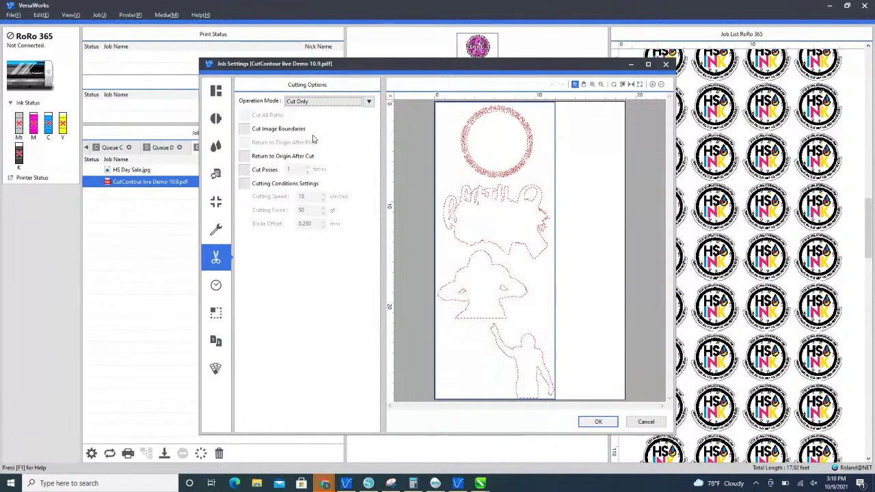